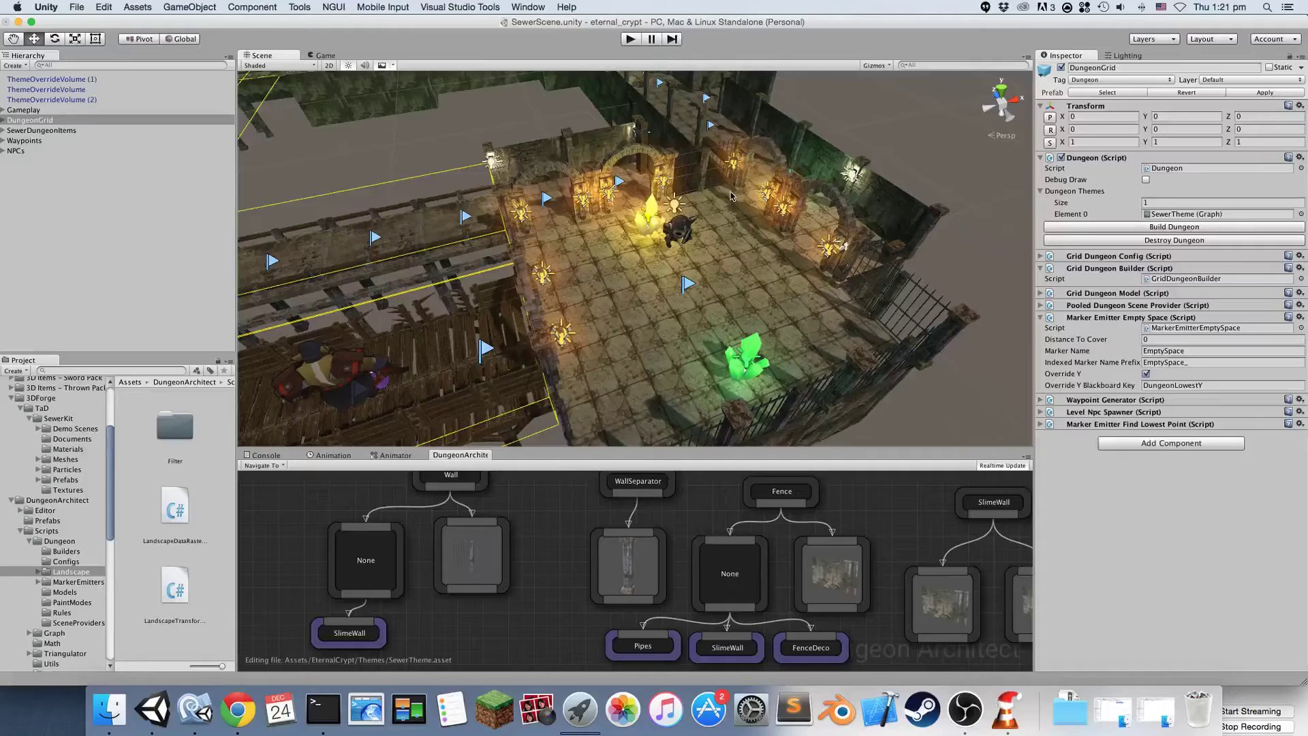
Step: Play-test the sewer dungeon, walking the character over the wooden bridge and fighting the enemy, and stop the game
{"action": "left_click_drag", "start_coordinate": [775, 202], "coordinate": [385, 189], "text": "alt"}
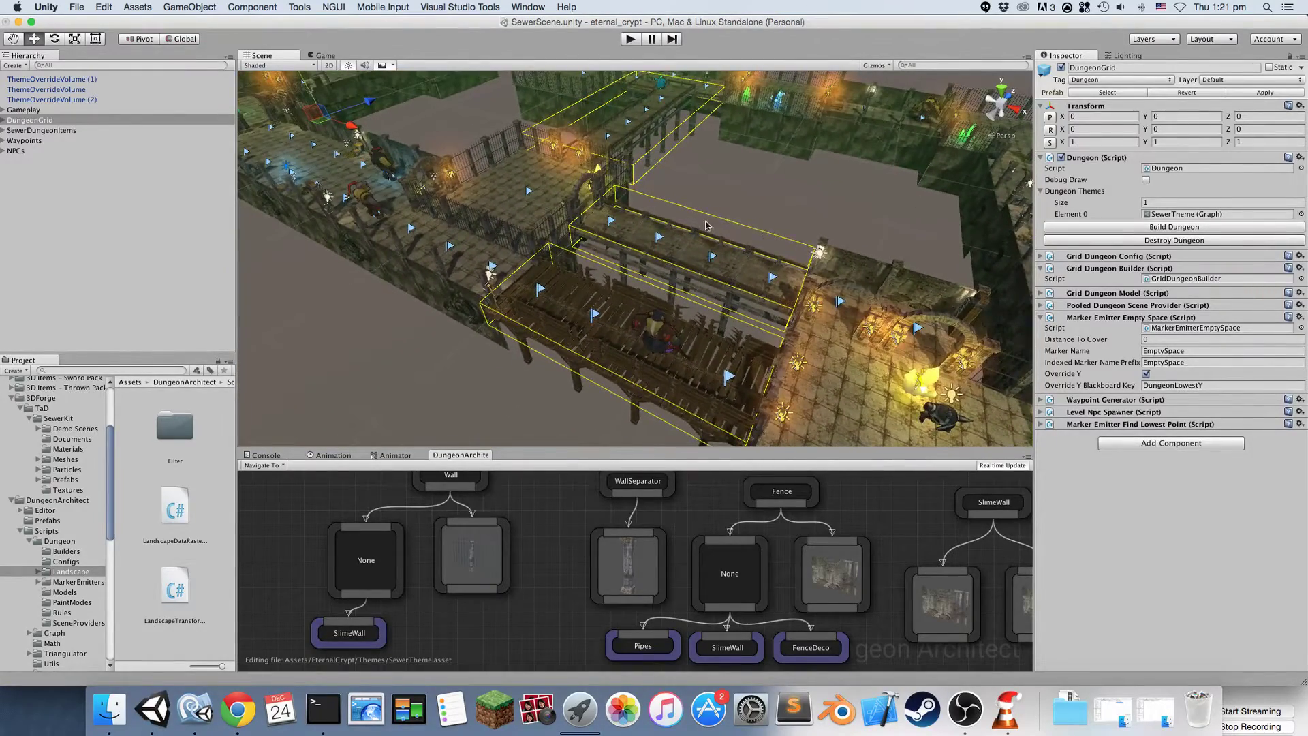
{"action": "right_click_drag", "start_coordinate": [706, 224], "coordinate": [859, 235]}
{"action": "key", "text": "w"}
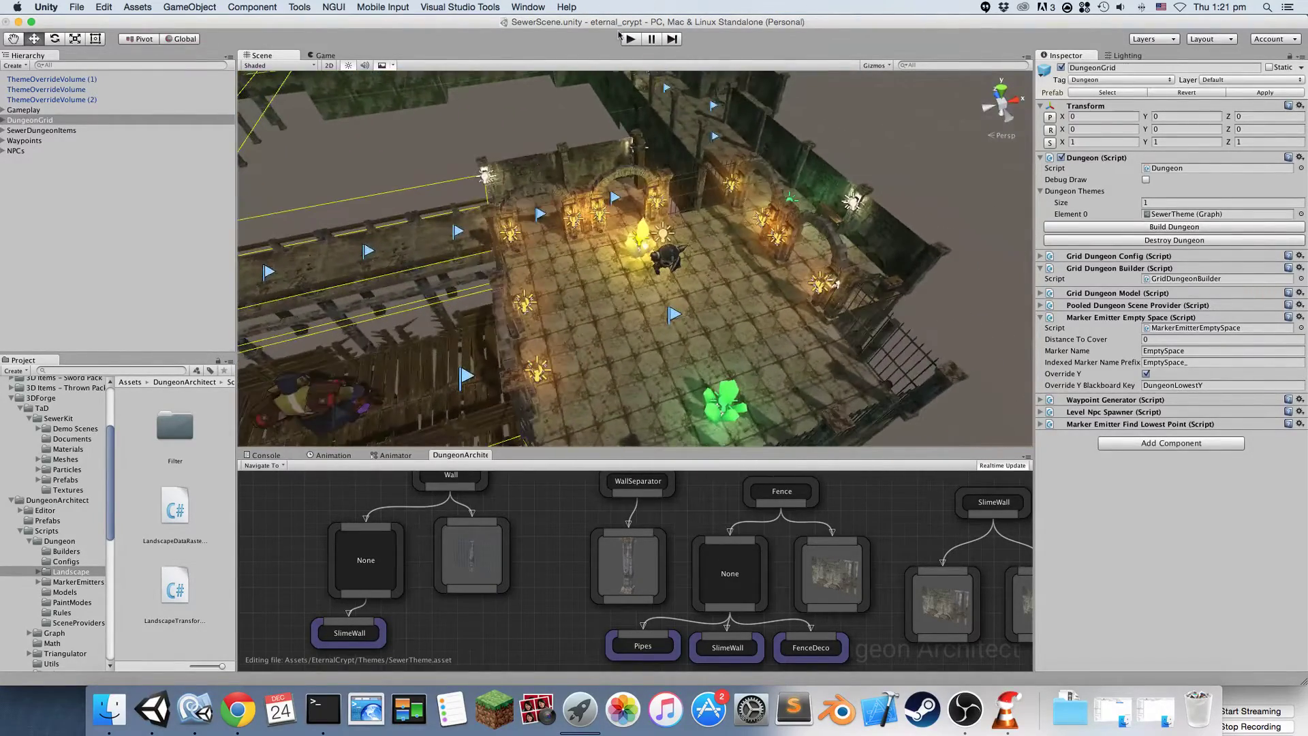
{"action": "left_click", "coordinate": [630, 39]}
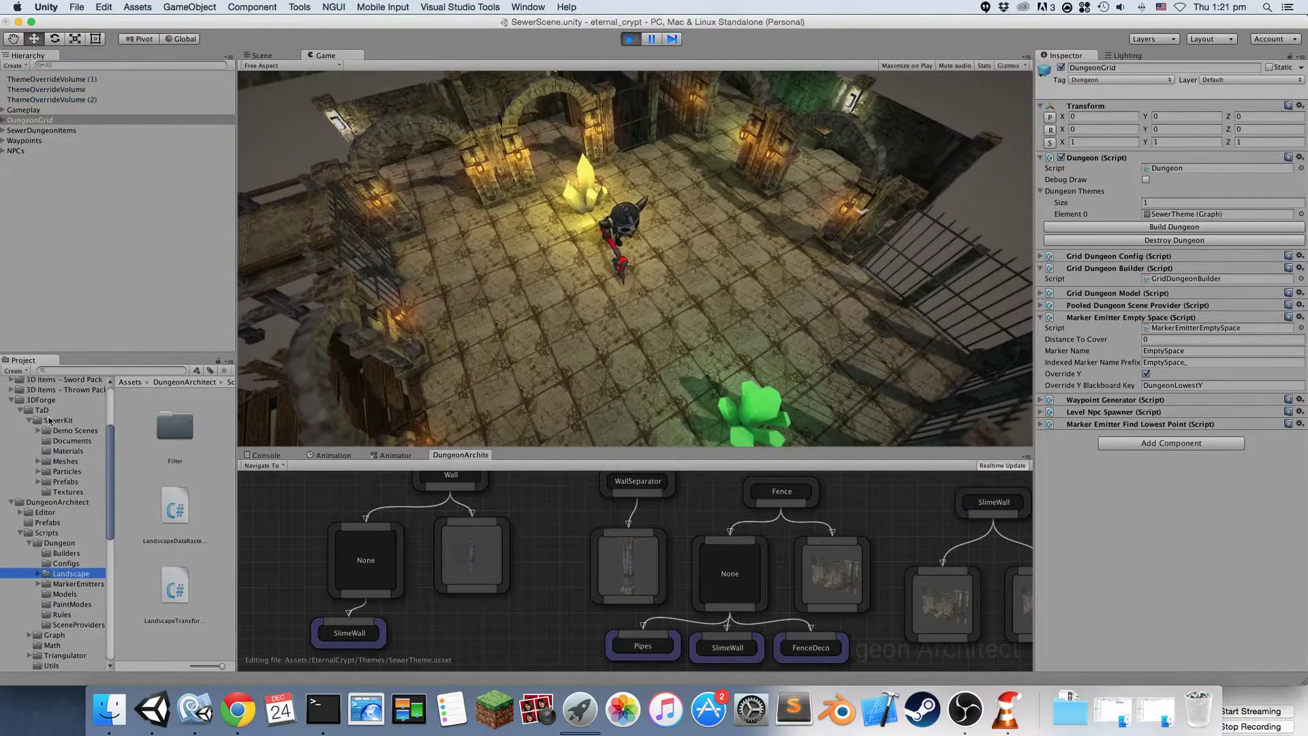
{"action": "left_click", "coordinate": [701, 264]}
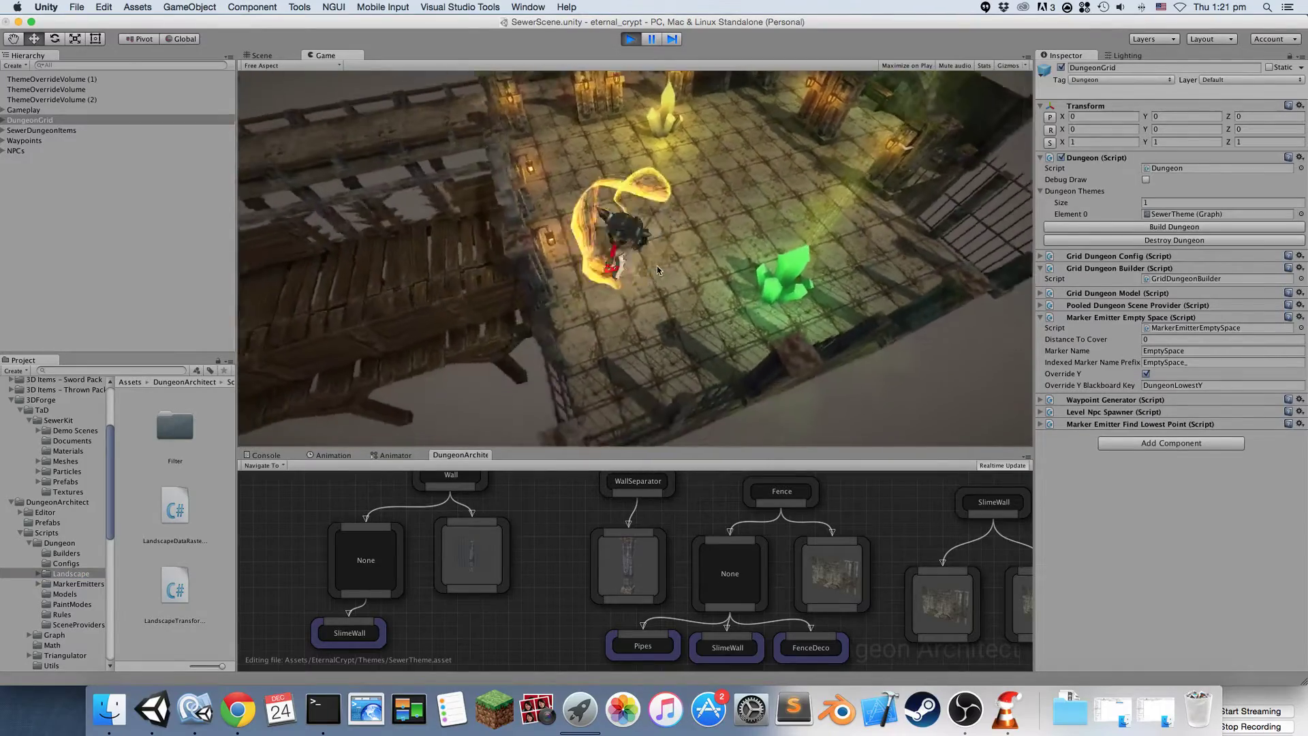
{"action": "key", "text": "a"}
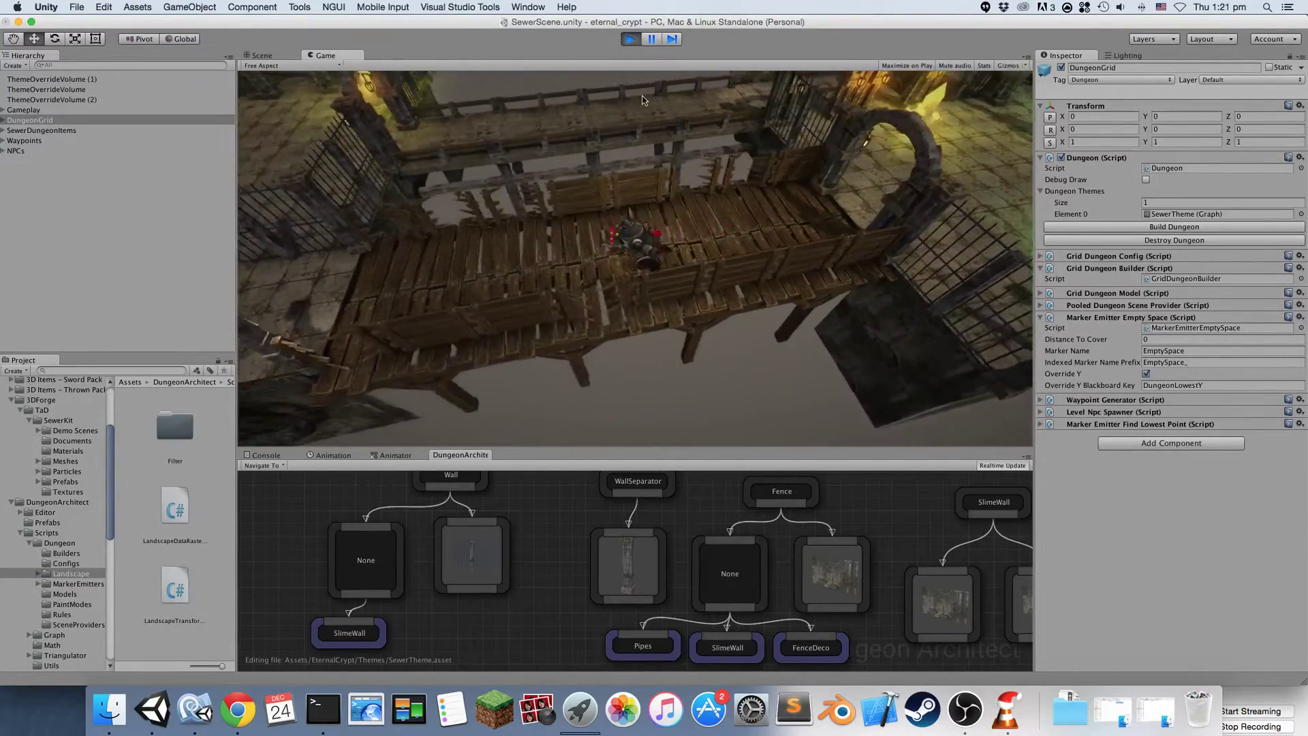
{"action": "left_click", "coordinate": [369, 331]}
{"action": "left_click", "coordinate": [646, 304]}
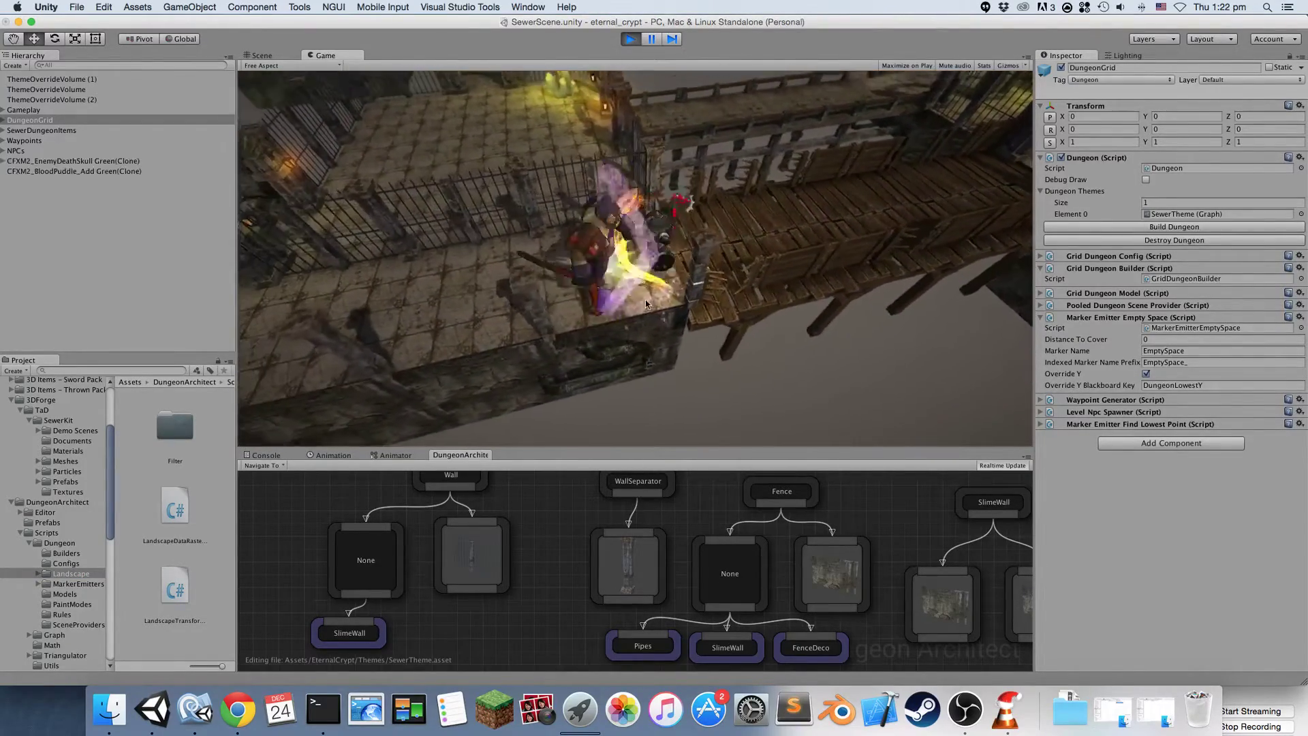
{"action": "left_click", "coordinate": [615, 293]}
{"action": "key", "text": "a"}
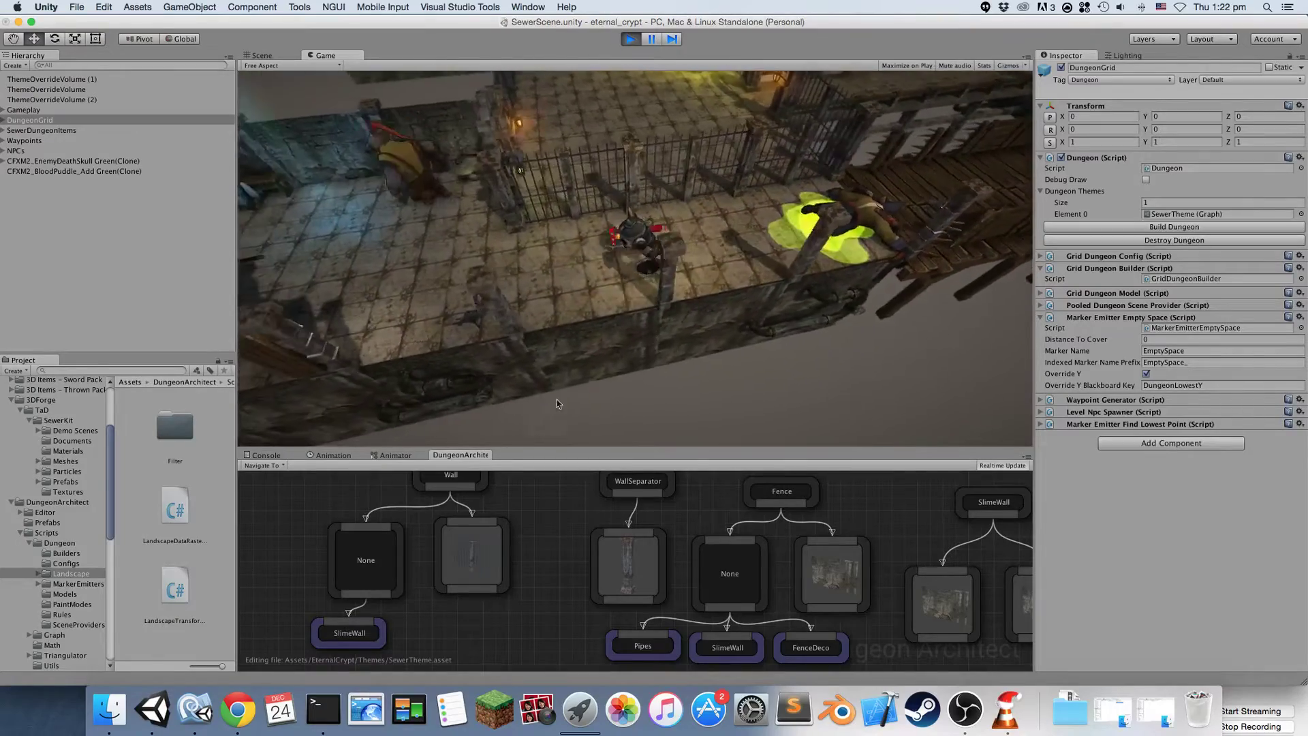
{"action": "key", "text": "w"}
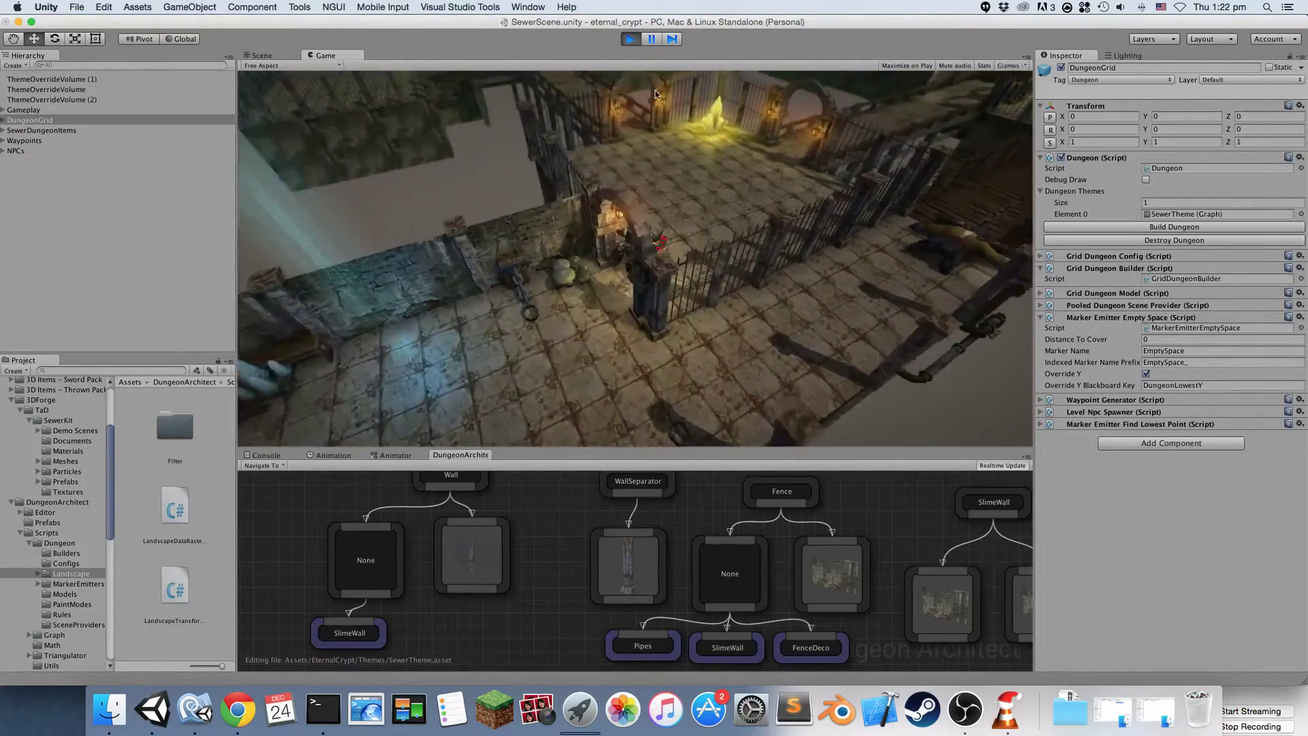
{"action": "left_click", "coordinate": [633, 38]}
Step: Collapse the 3DForge folder and open DungeonArchitect's Scripts/Dungeon/Landscape folder in the project
{"action": "right_click_drag", "start_coordinate": [704, 142], "coordinate": [389, 88]}
{"action": "key", "text": "s"}
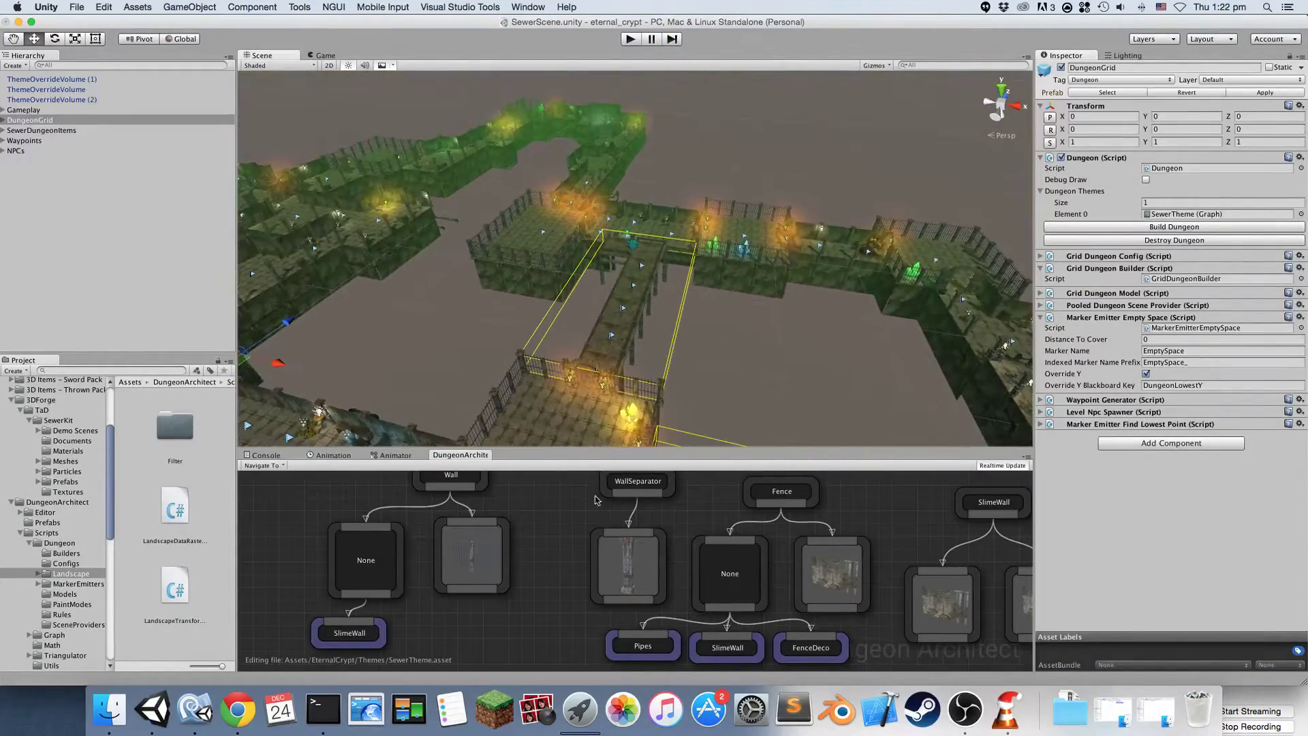
{"action": "right_click_drag", "start_coordinate": [518, 307], "coordinate": [426, 217]}
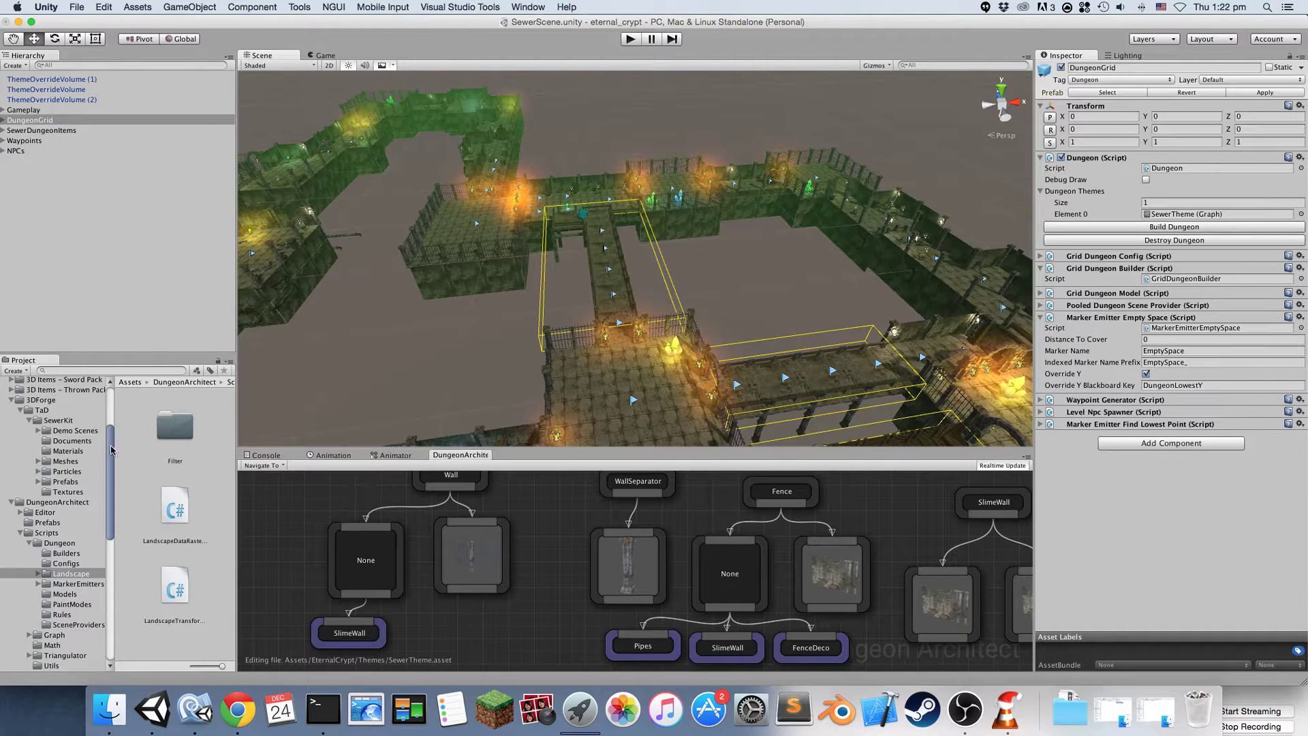
{"action": "scroll", "coordinate": [55, 505], "scroll_direction": "up", "scroll_amount": 5}
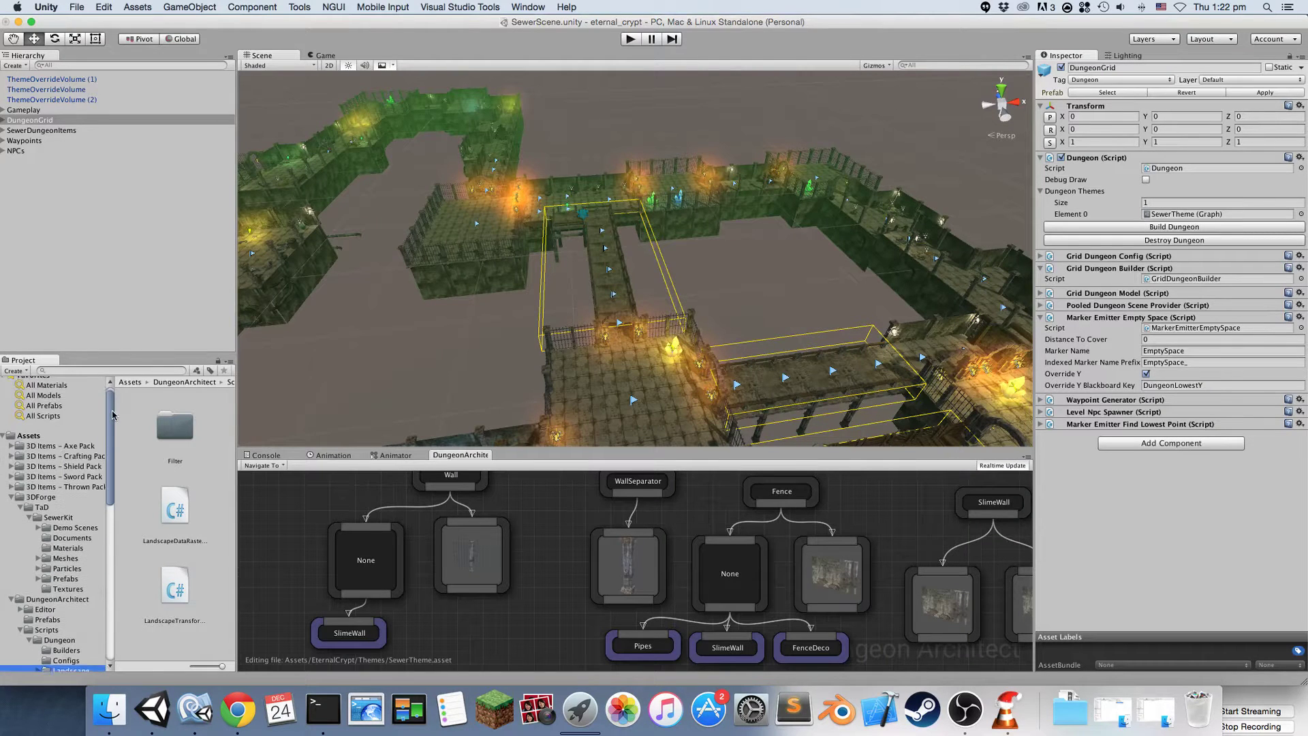
{"action": "left_click", "coordinate": [11, 501]}
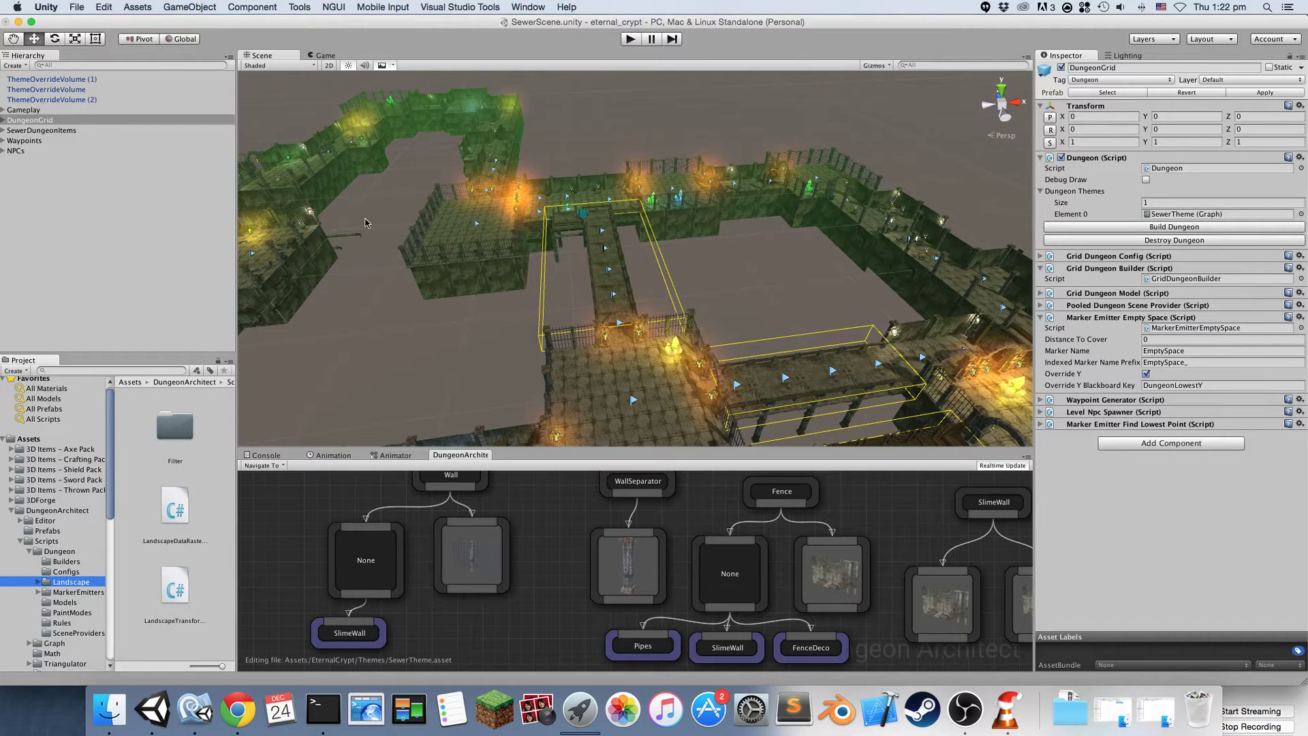
{"action": "left_click", "coordinate": [46, 513]}
{"action": "left_click", "coordinate": [52, 542]}
{"action": "left_click", "coordinate": [57, 552]}
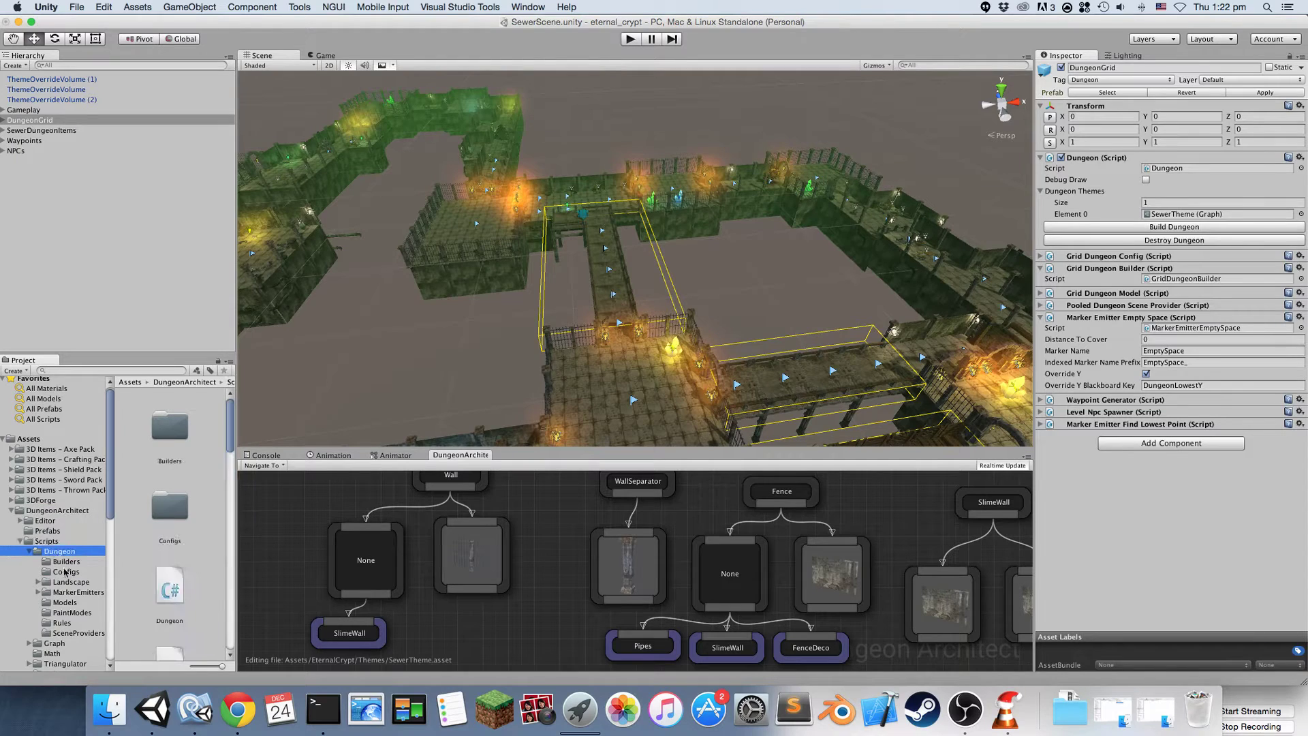
{"action": "left_click", "coordinate": [69, 582]}
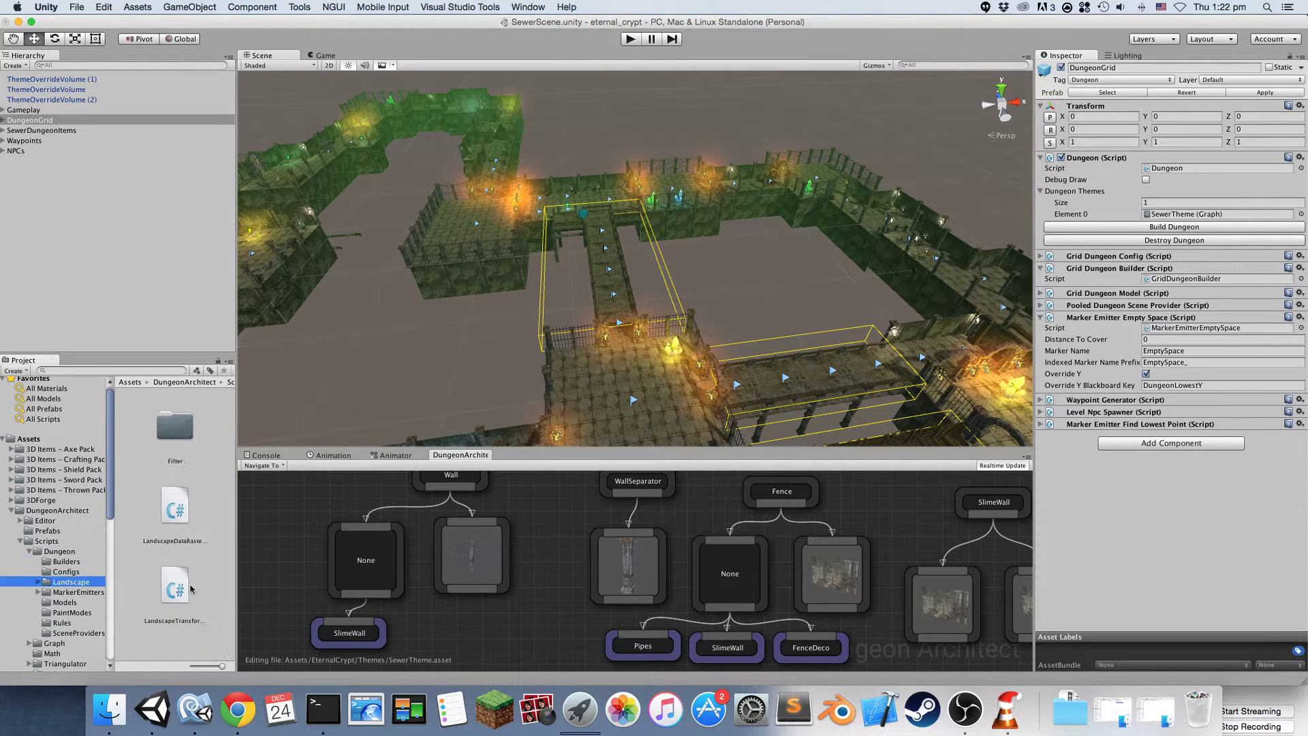
Step: Show the folder's assets as a compact list and add the LandscapeTransformerGrid script to the DungeonGrid object
{"action": "left_click", "coordinate": [175, 593]}
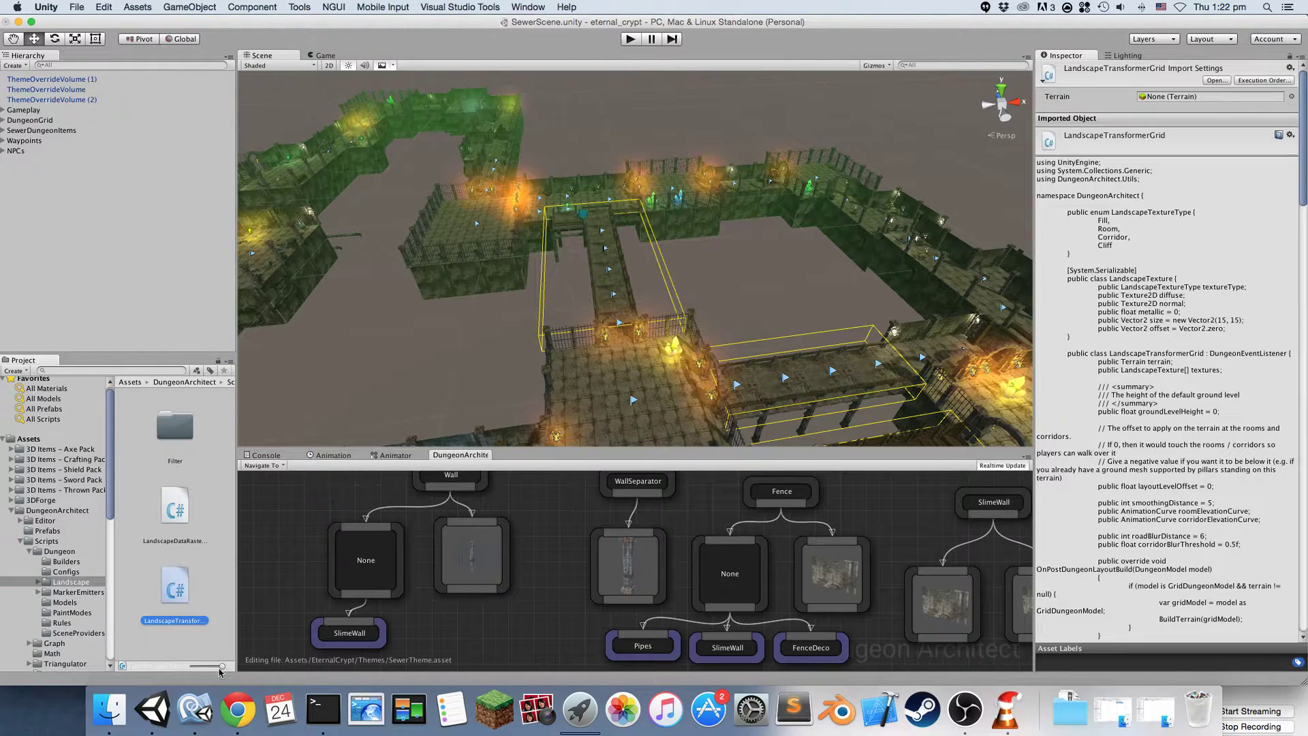
{"action": "left_click_drag", "start_coordinate": [221, 667], "coordinate": [163, 656]}
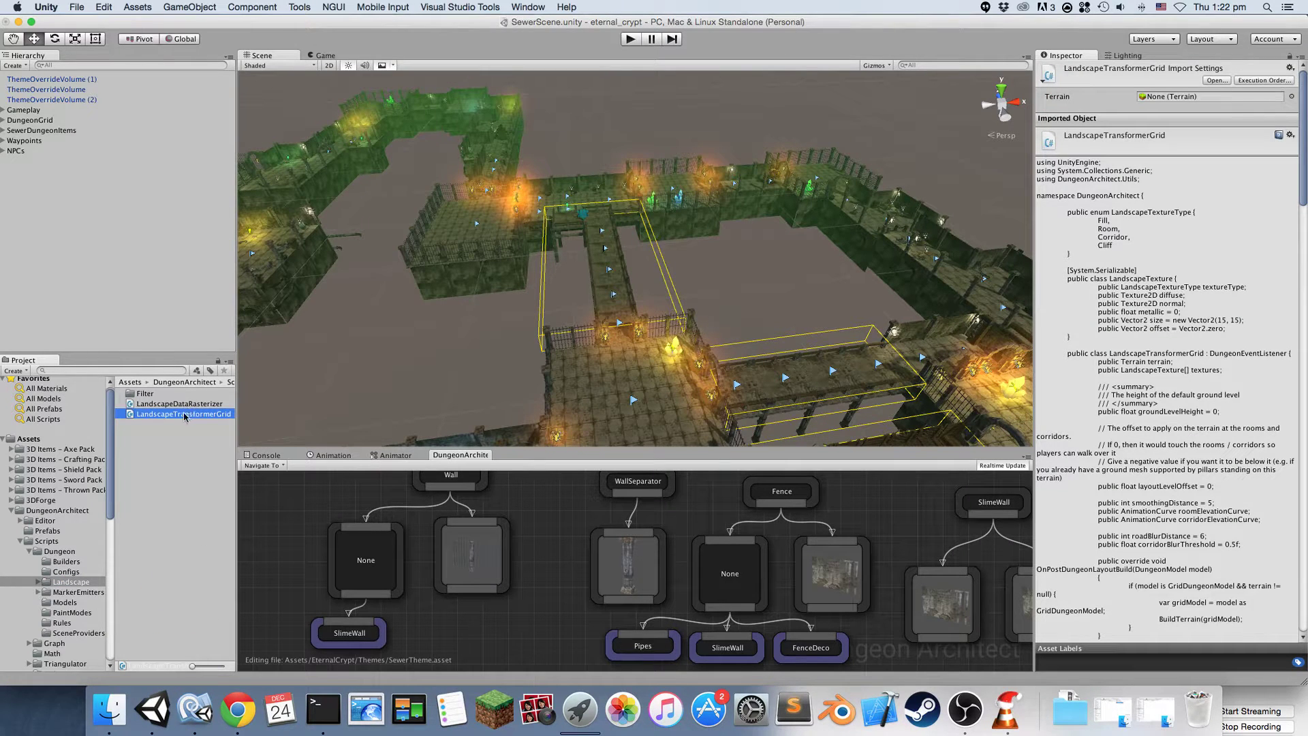
{"action": "left_click", "coordinate": [40, 120]}
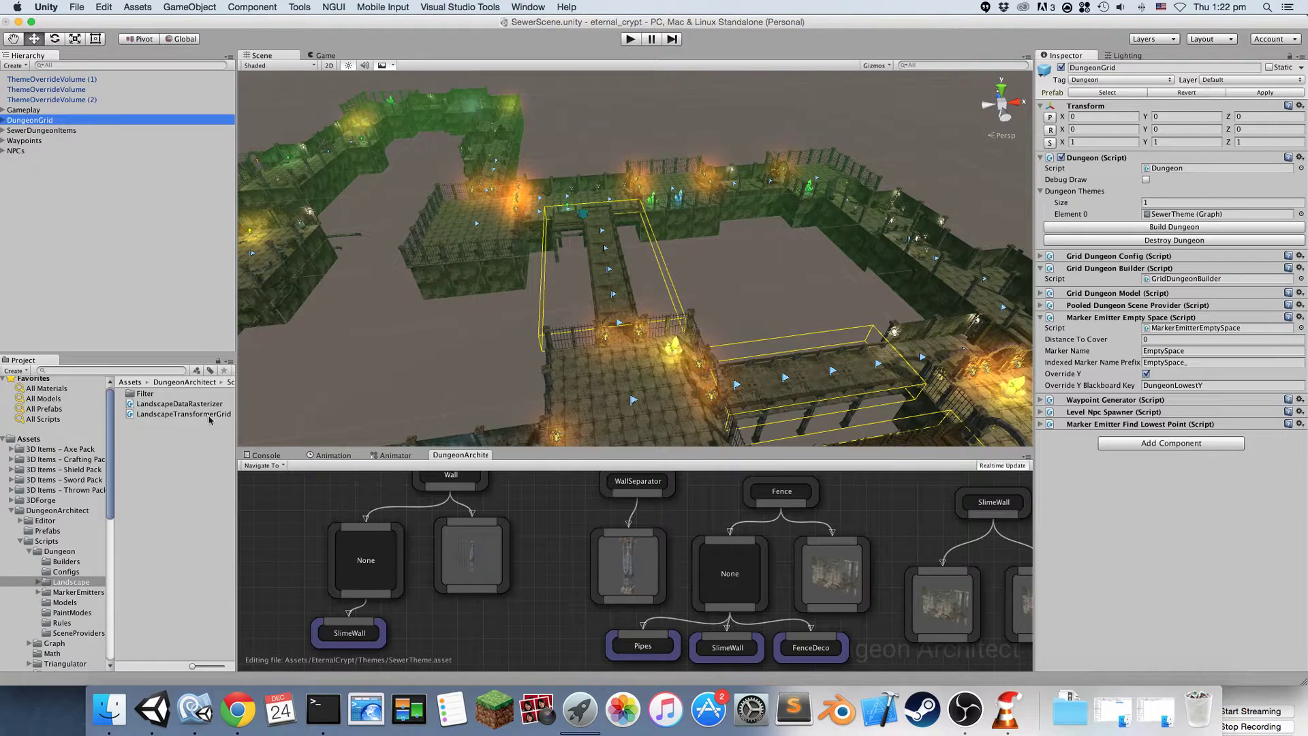
{"action": "left_click_drag", "start_coordinate": [182, 419], "coordinate": [1193, 481]}
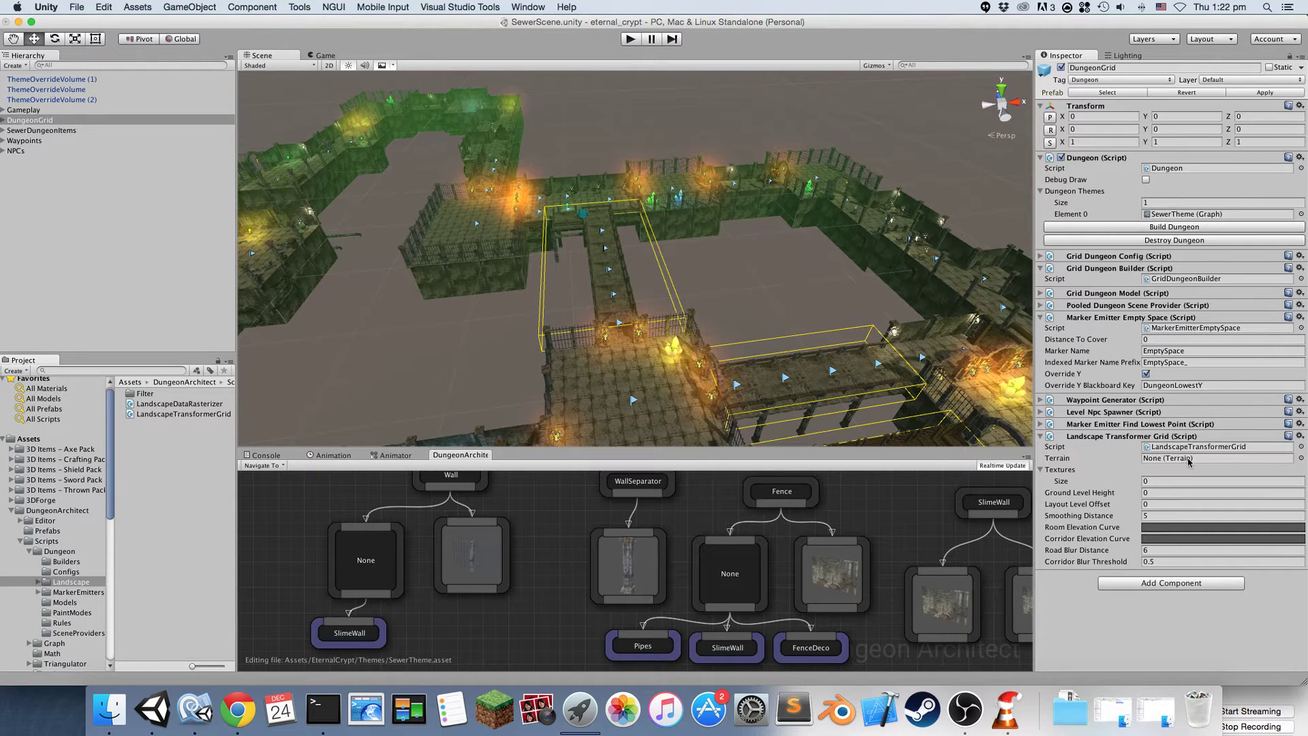
Step: Create a new 3D Terrain object in the scene
{"action": "left_click", "coordinate": [17, 66]}
{"action": "mouse_move", "coordinate": [47, 99]}
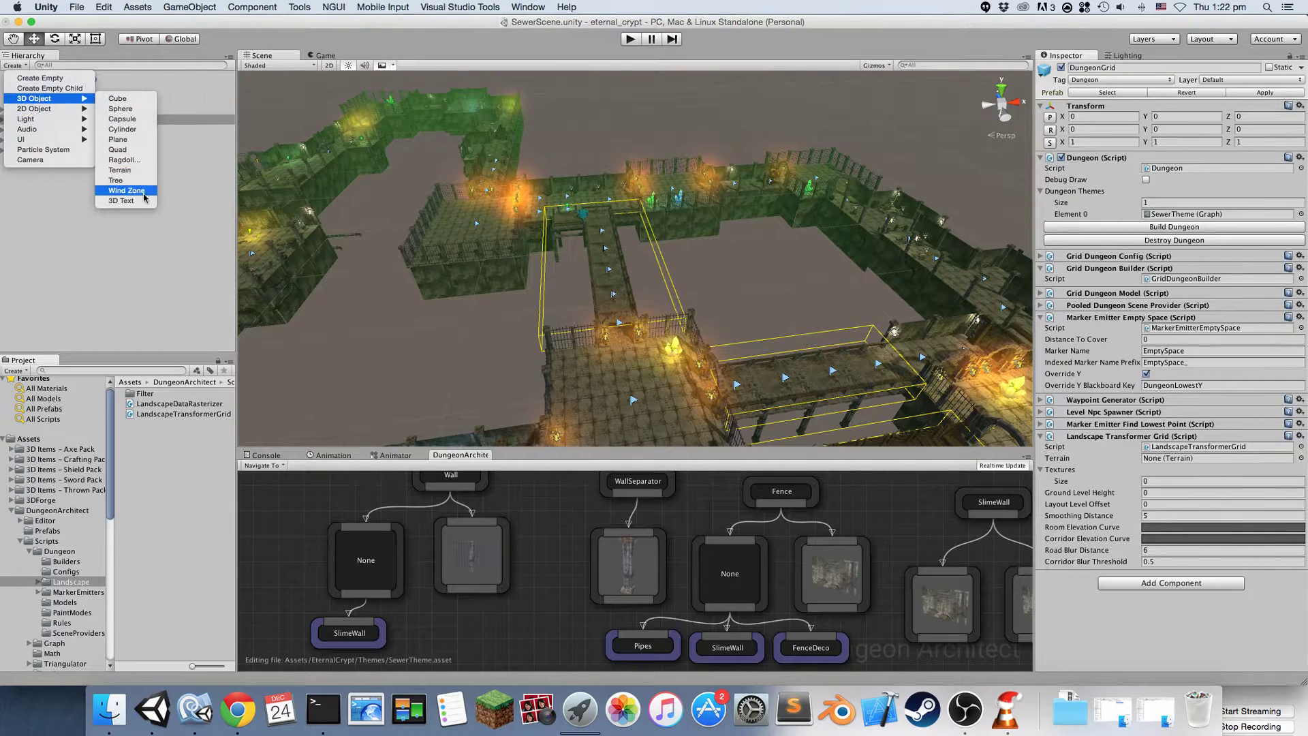
{"action": "left_click", "coordinate": [133, 173]}
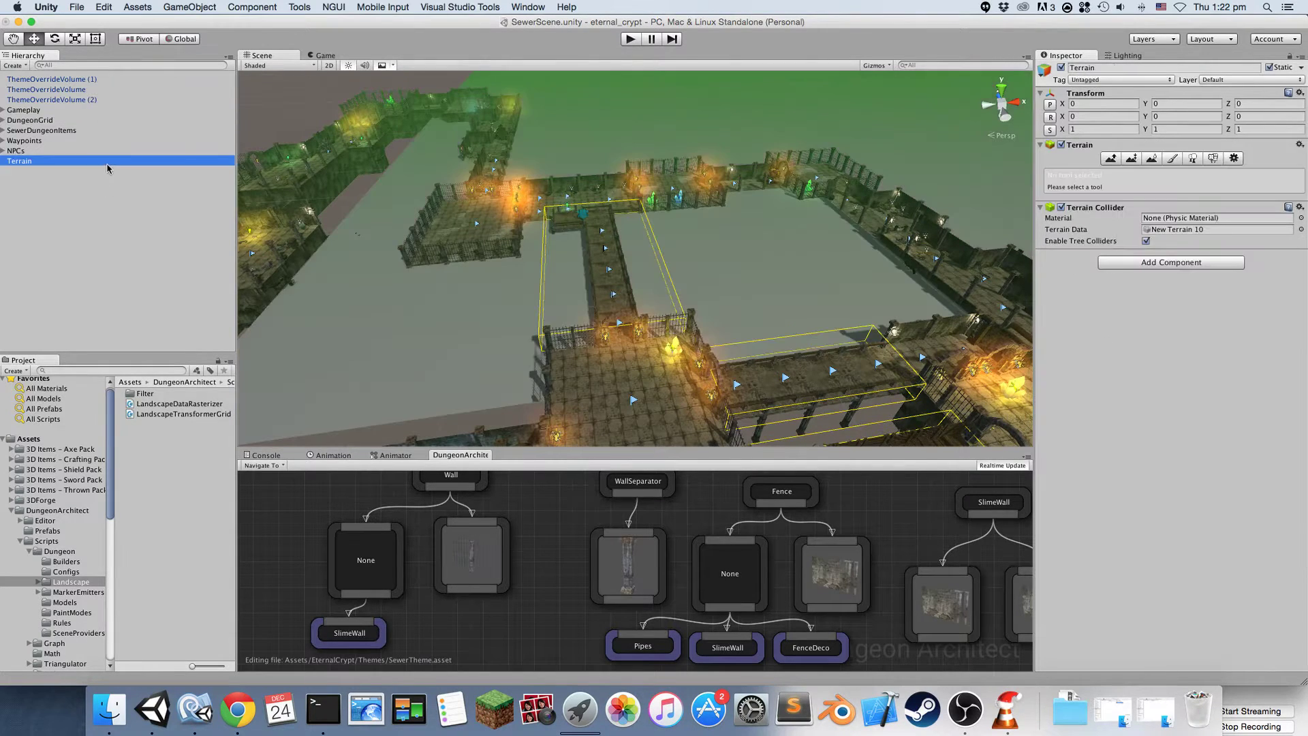
{"action": "right_click_drag", "start_coordinate": [333, 181], "coordinate": [534, 120]}
{"action": "left_click_drag", "start_coordinate": [535, 120], "coordinate": [913, 129], "text": "alt"}
{"action": "left_click", "coordinate": [1087, 128]}
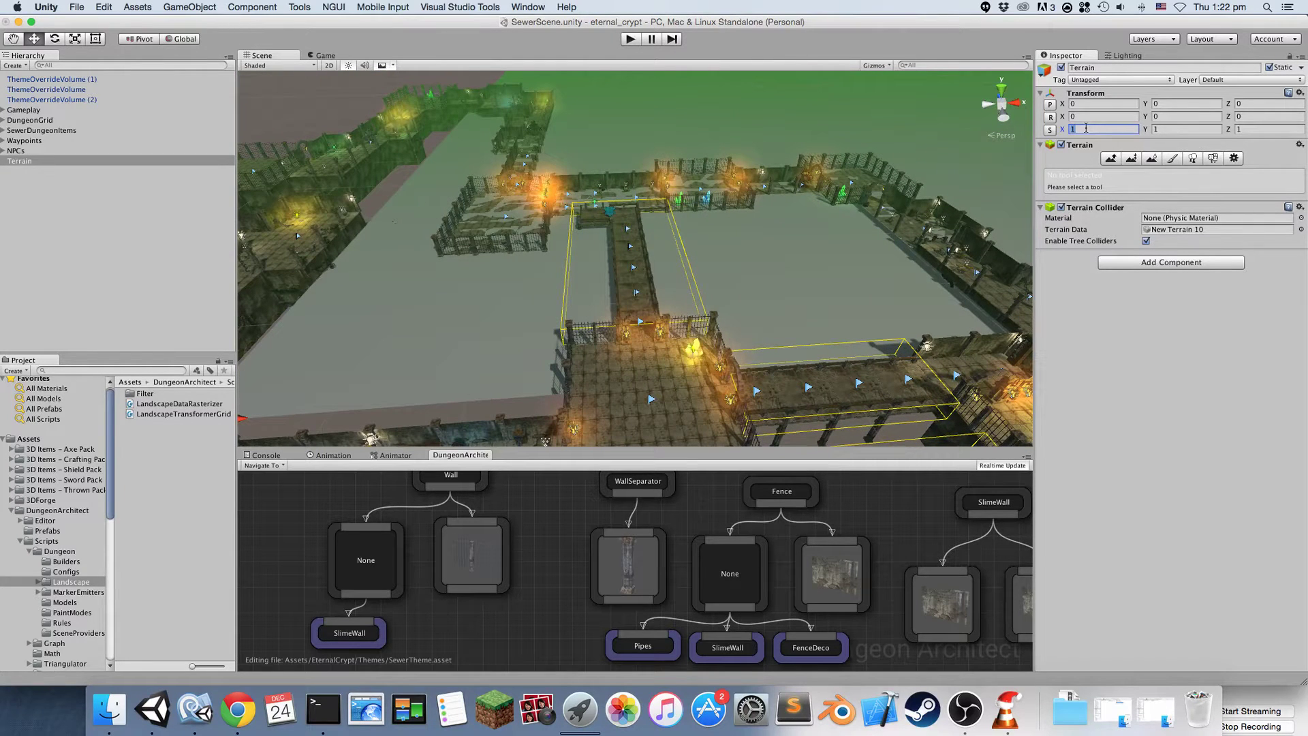
{"action": "key", "text": "Tab"}
{"action": "key", "text": "Tab"}
{"action": "key", "text": "shift+Tab"}
{"action": "key", "text": "shift+Tab"}
{"action": "type", "text": "1"}
Step: Set the terrain's X position to -250 and its Z position to -250
{"action": "left_click", "coordinate": [1083, 103]}
{"action": "type", "text": "-250"}
{"action": "key", "text": "Tab"}
{"action": "key", "text": "Tab"}
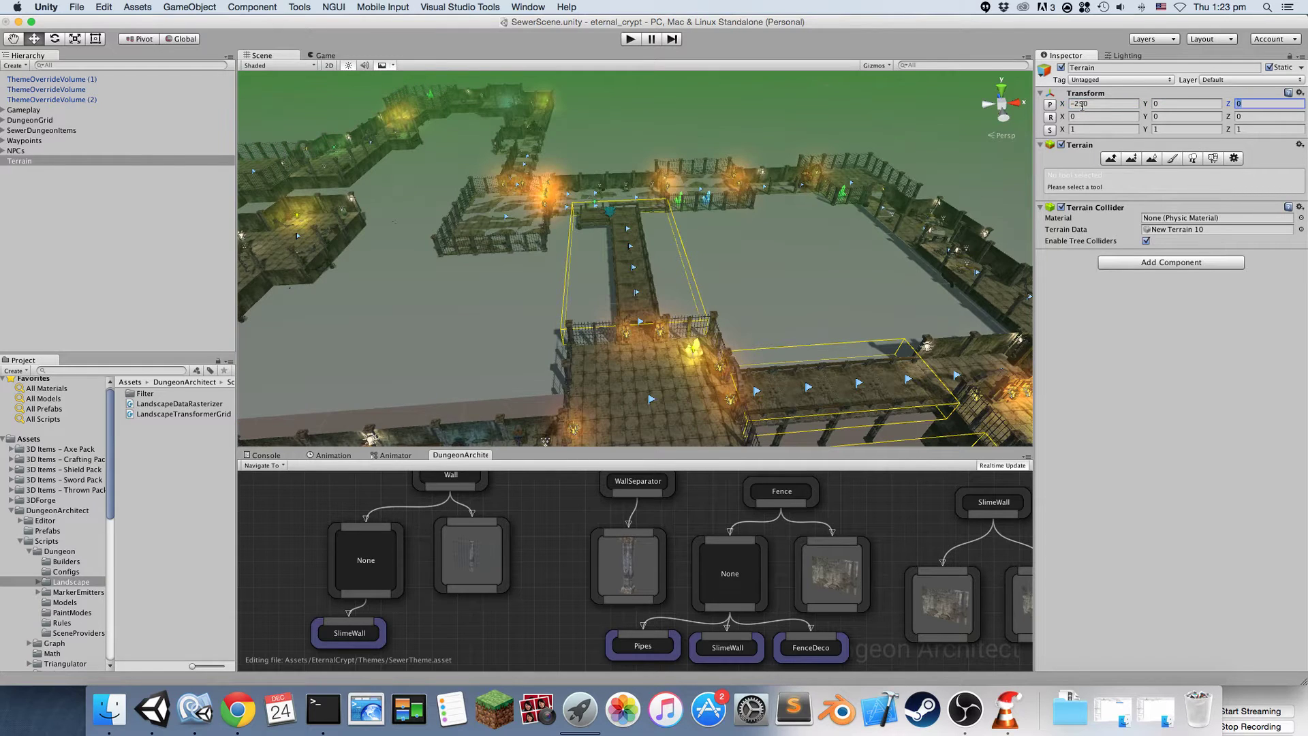
{"action": "type", "text": "-250"}
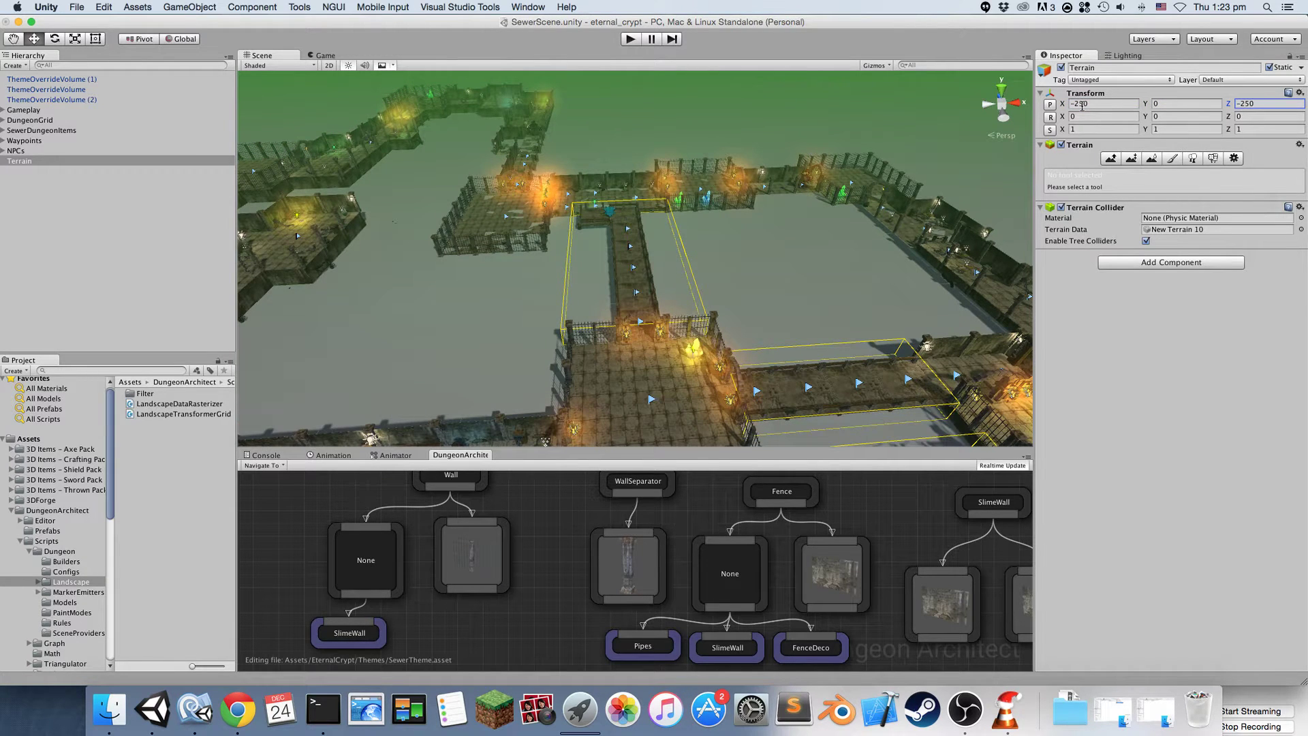
Step: Lower the terrain beneath the dungeon by setting its Y position to -20
{"action": "left_click_drag", "start_coordinate": [656, 280], "coordinate": [613, 212], "text": "alt"}
{"action": "left_click", "coordinate": [1168, 104]}
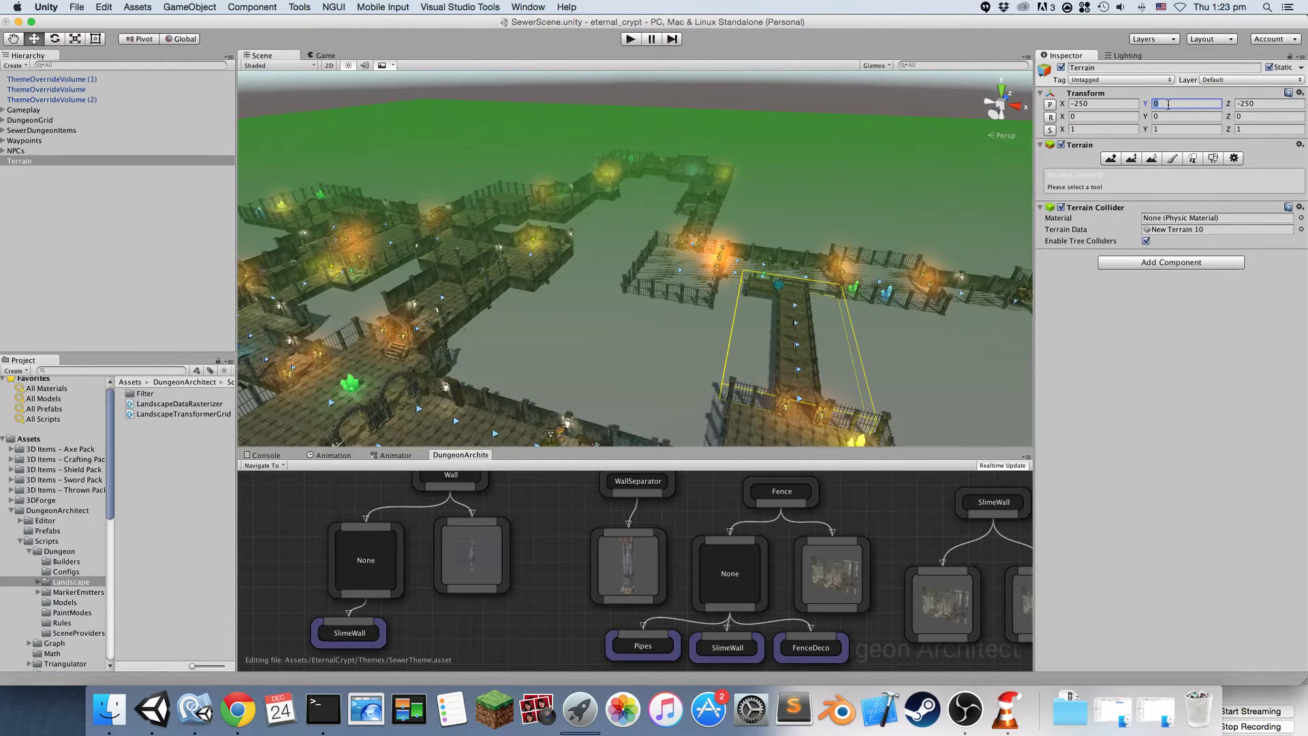
{"action": "type", "text": "-20"}
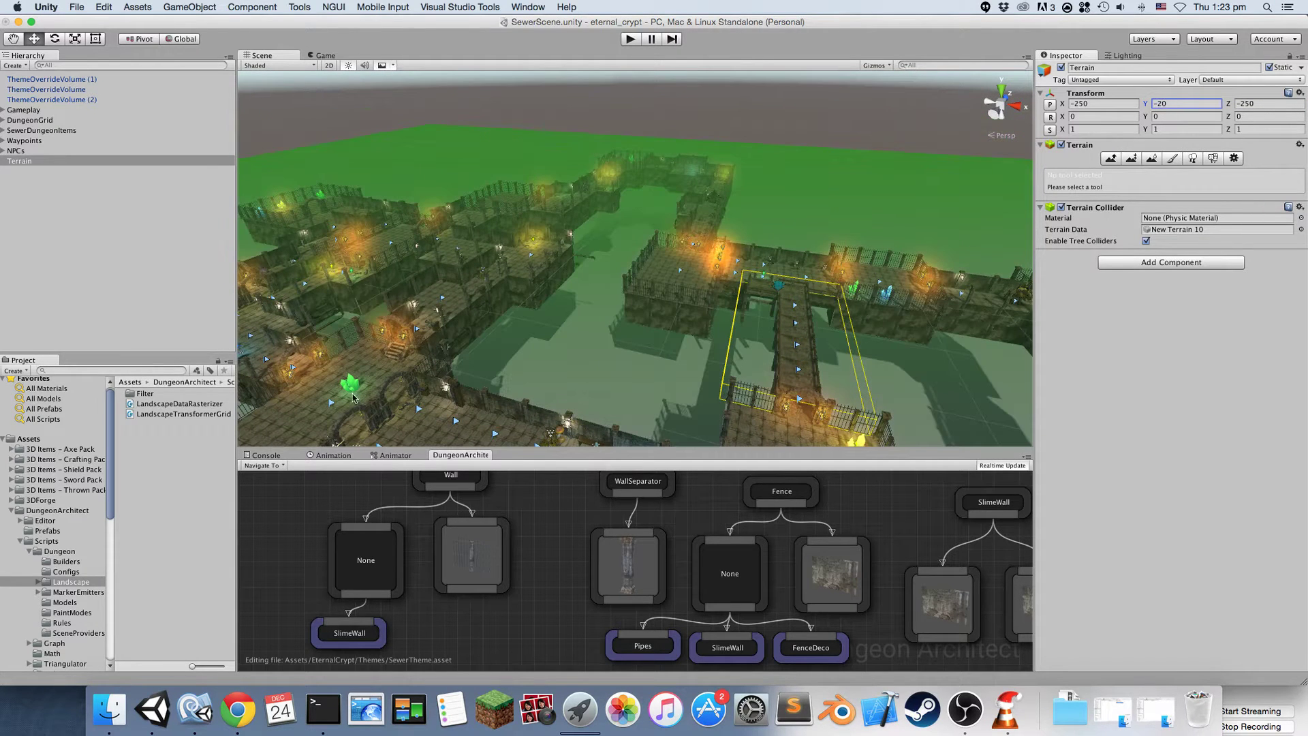
{"action": "right_click_drag", "start_coordinate": [556, 336], "coordinate": [717, 346]}
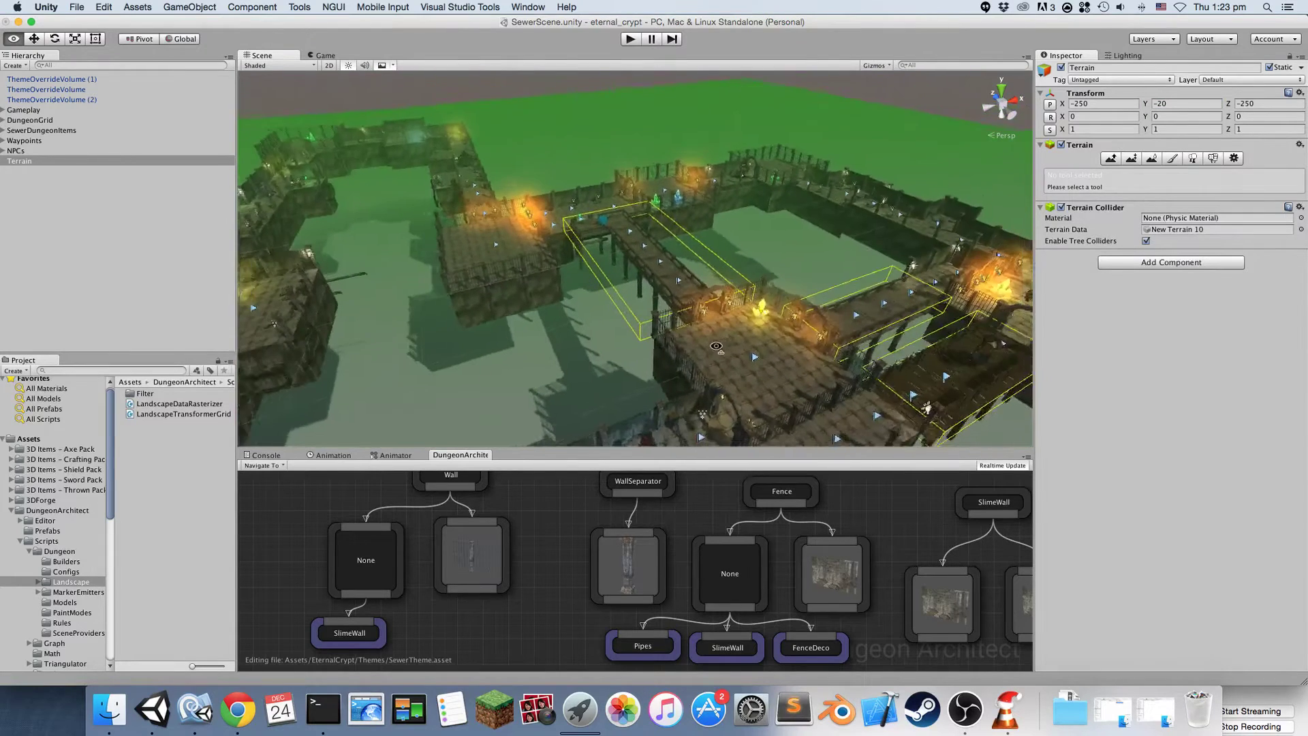
{"action": "left_click_drag", "start_coordinate": [716, 347], "coordinate": [917, 264], "text": "alt"}
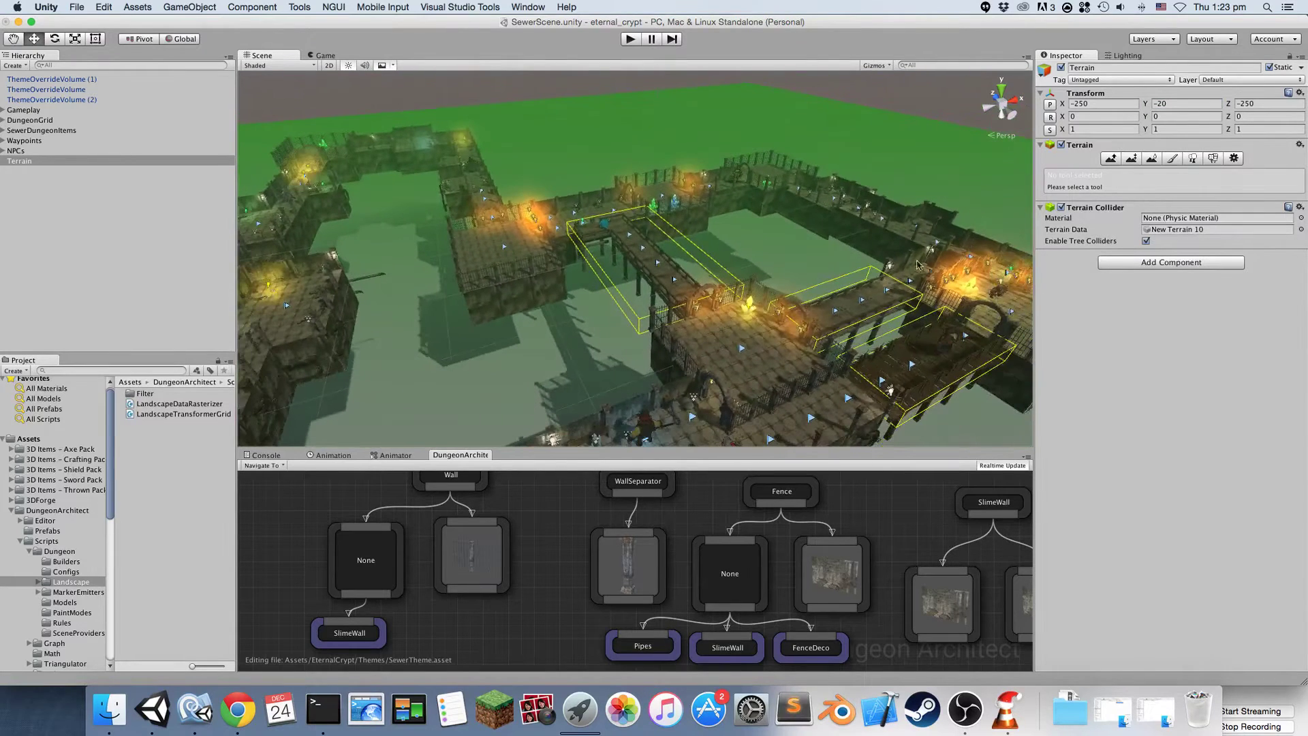
Step: Assign the Terrain object as the terrain of DungeonGrid's Landscape Transformer Grid component
{"action": "left_click", "coordinate": [31, 120]}
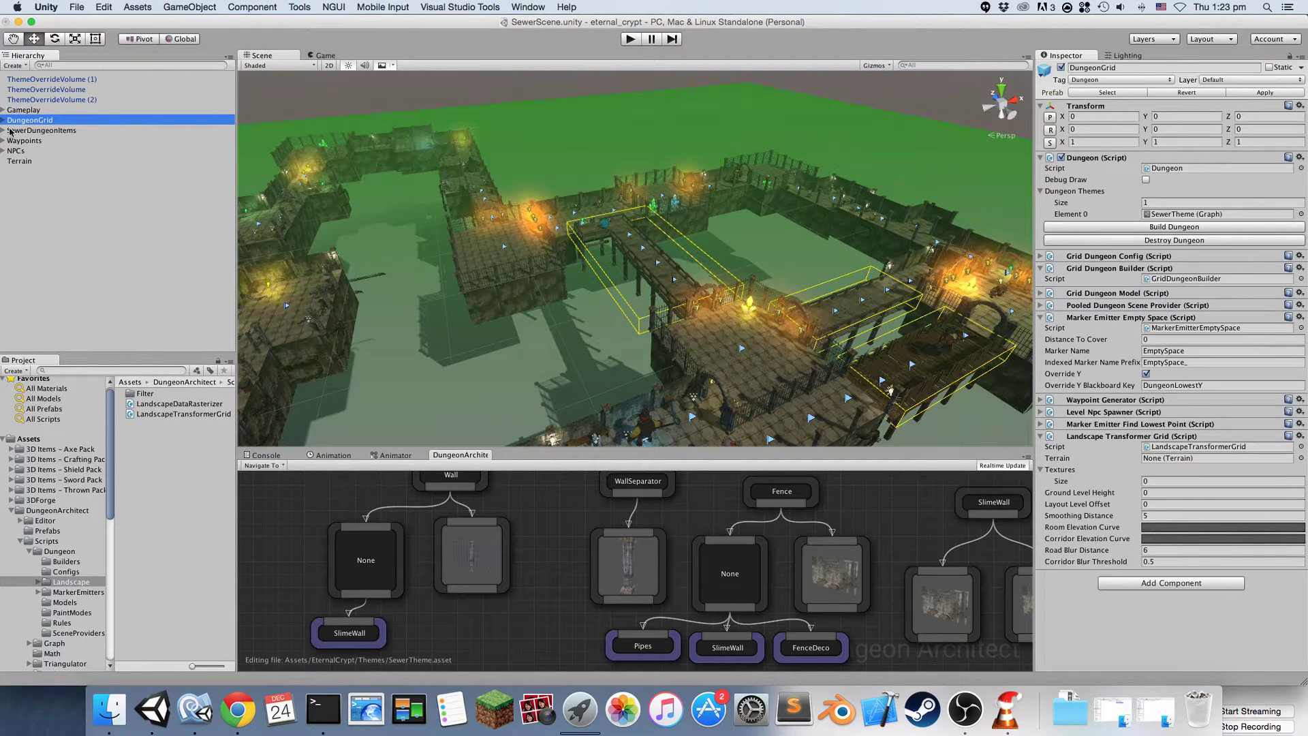
{"action": "left_click_drag", "start_coordinate": [18, 163], "coordinate": [1181, 465]}
{"action": "left_click_drag", "start_coordinate": [507, 235], "coordinate": [650, 283], "text": "alt"}
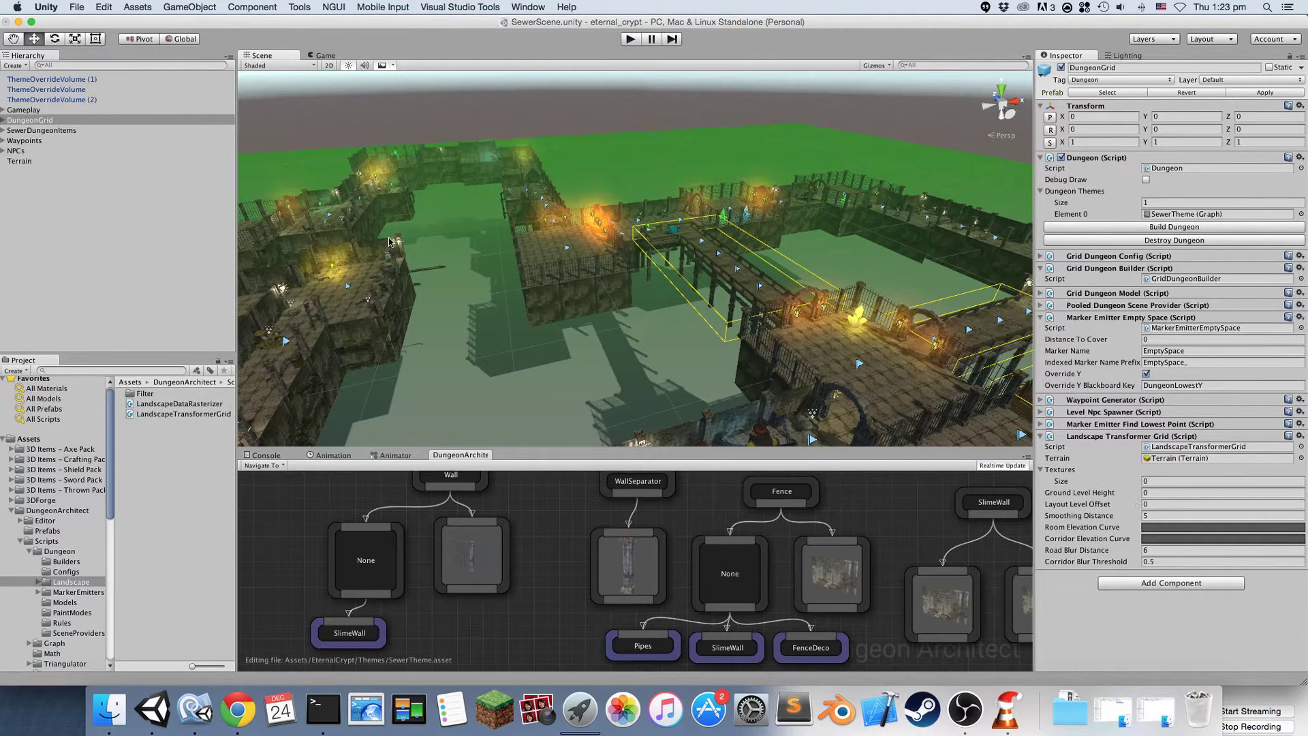
{"action": "mouse_move", "coordinate": [516, 235]}
{"action": "left_mouse_down", "text": "alt"}
{"action": "mouse_move", "coordinate": [783, 242]}
{"action": "mouse_move", "coordinate": [510, 239]}
{"action": "left_mouse_up", "text": "alt"}
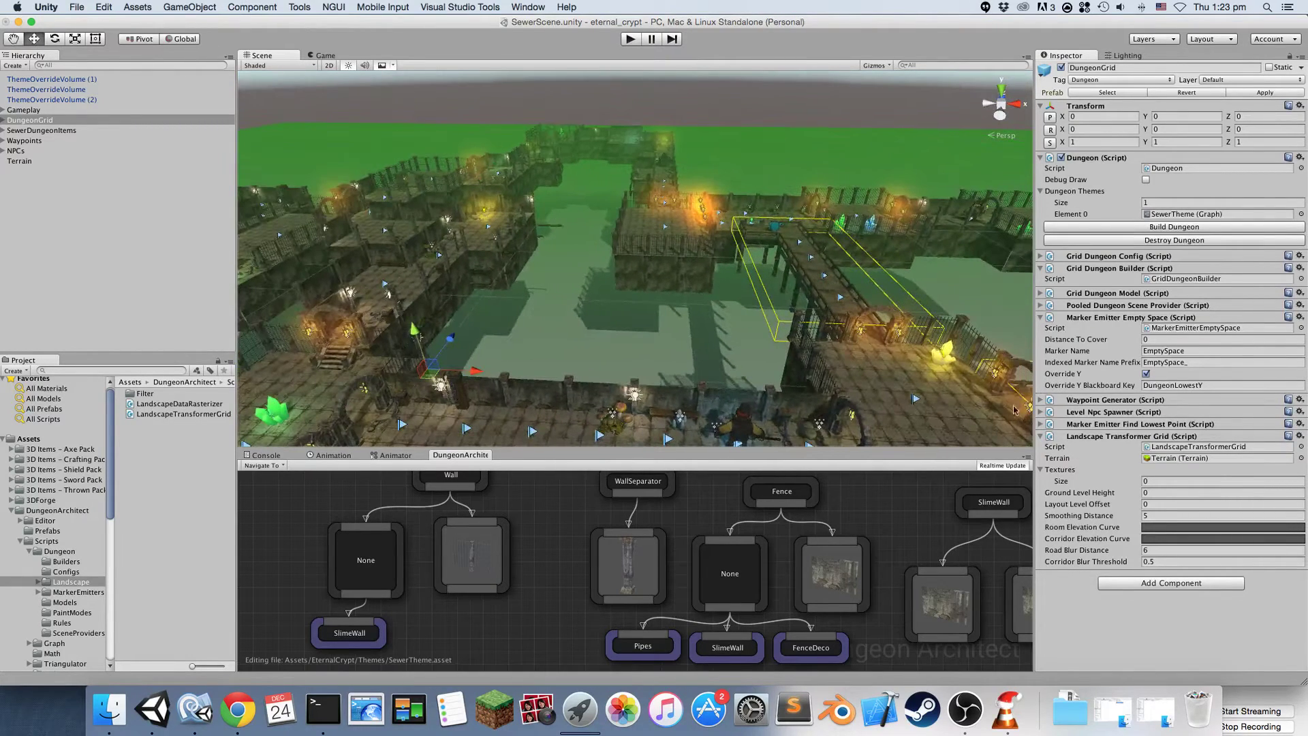
Step: Set the Landscape Transformer Grid's ground level height to -7 and build the dungeon
{"action": "left_click", "coordinate": [1160, 494]}
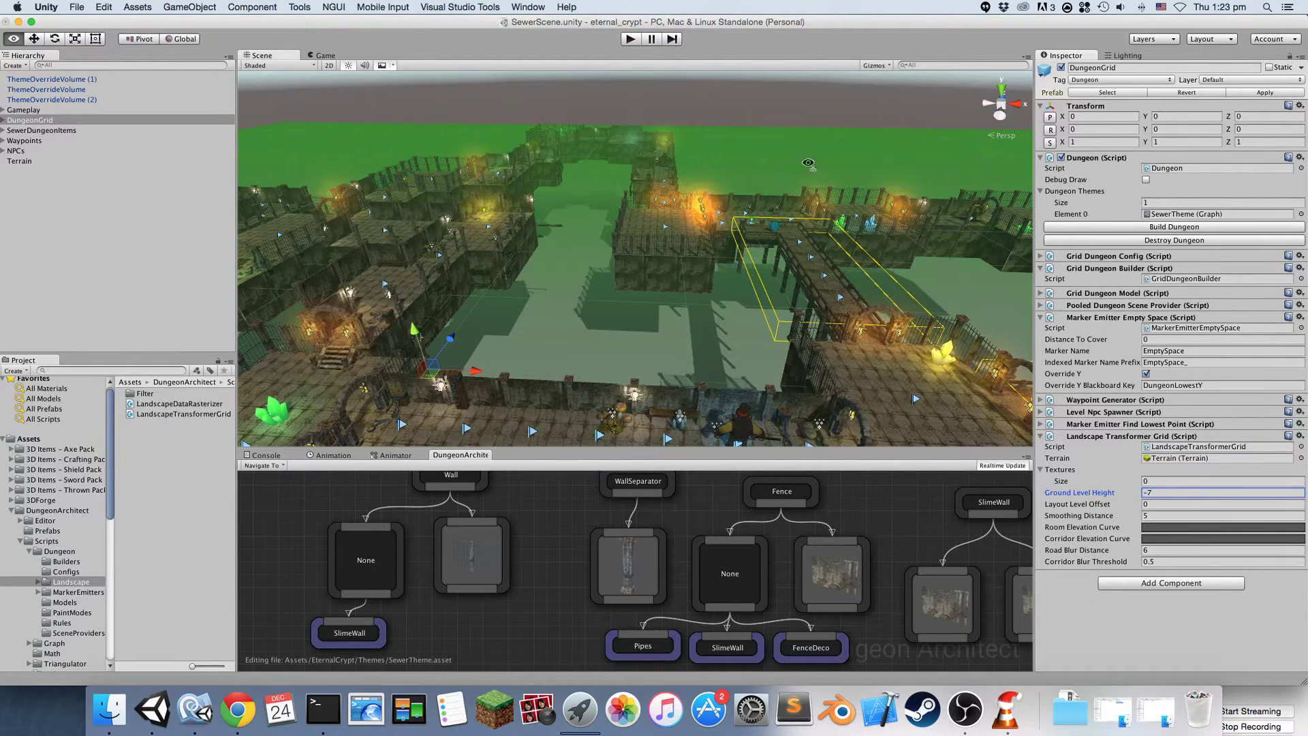
{"action": "left_click_drag", "start_coordinate": [810, 163], "coordinate": [687, 207], "text": "alt"}
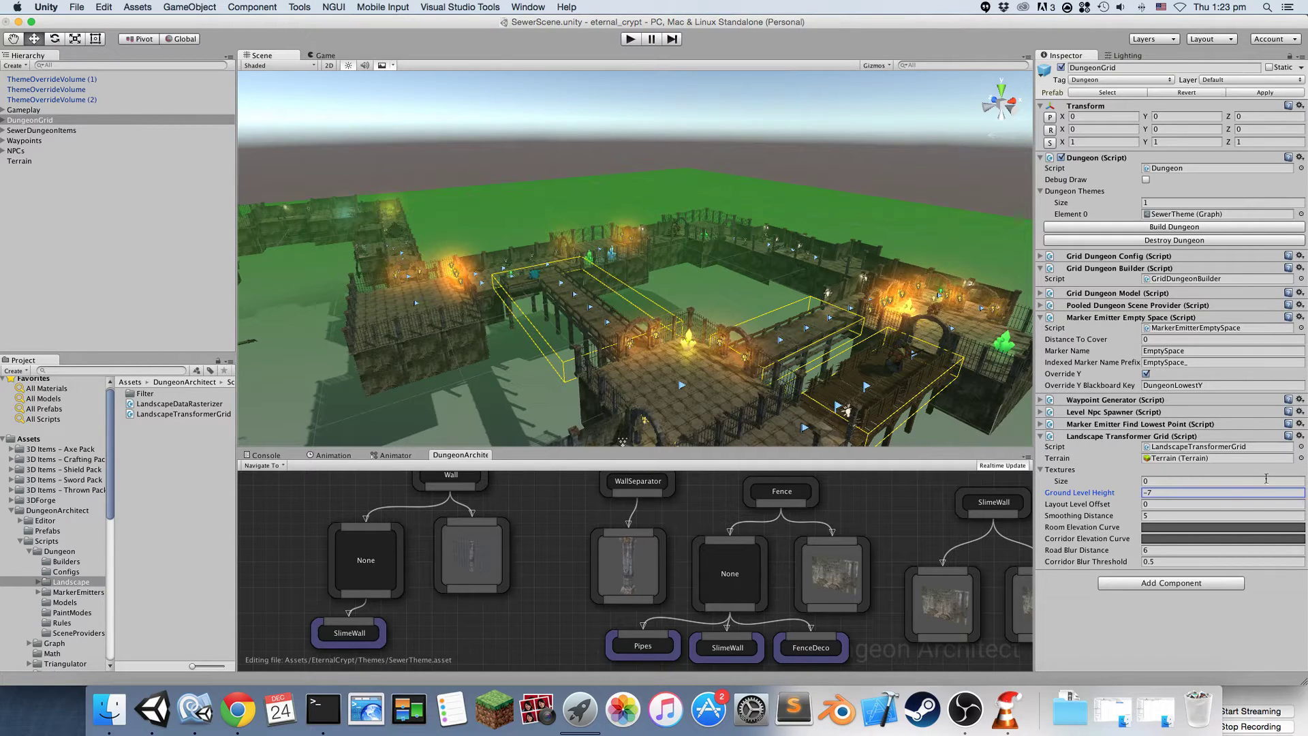
{"action": "left_click", "coordinate": [1124, 227]}
{"action": "right_click_drag", "start_coordinate": [537, 358], "coordinate": [525, 333]}
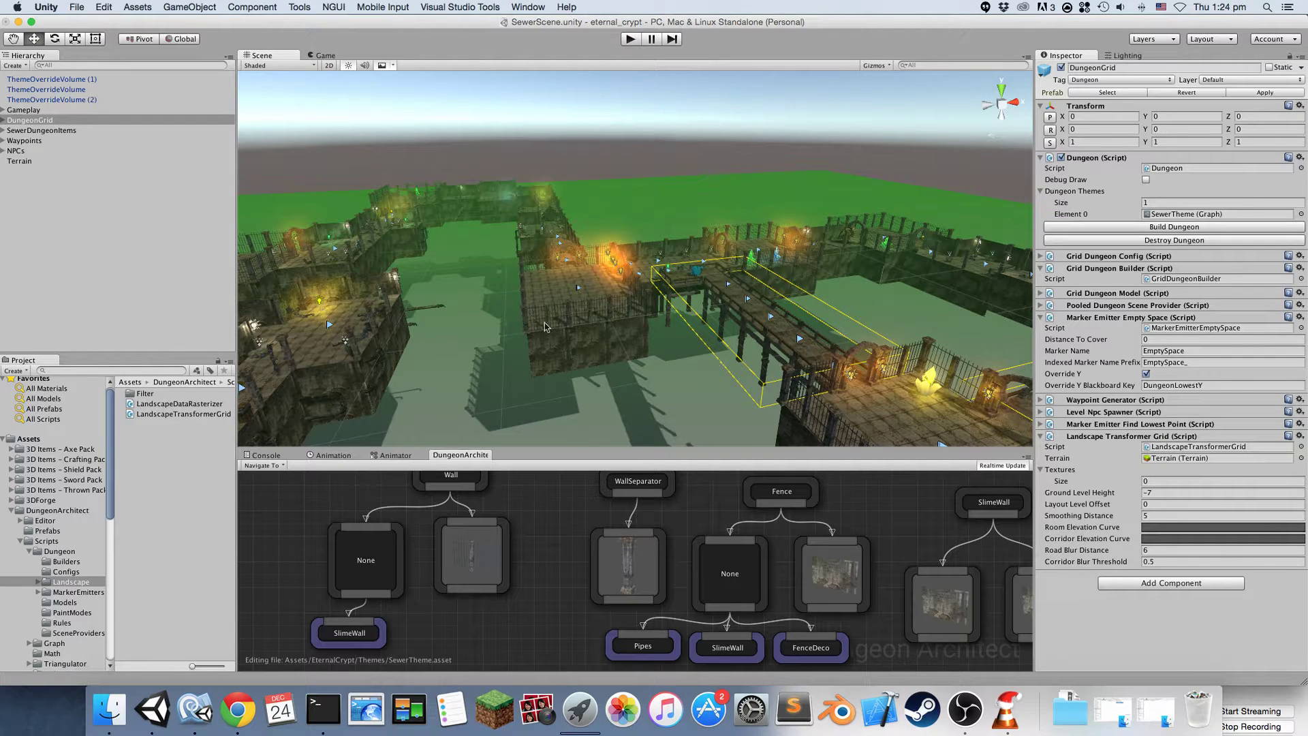
Step: Apply the last preset curve to the Room Elevation Curve and close the curve editor
{"action": "left_click", "coordinate": [1179, 531]}
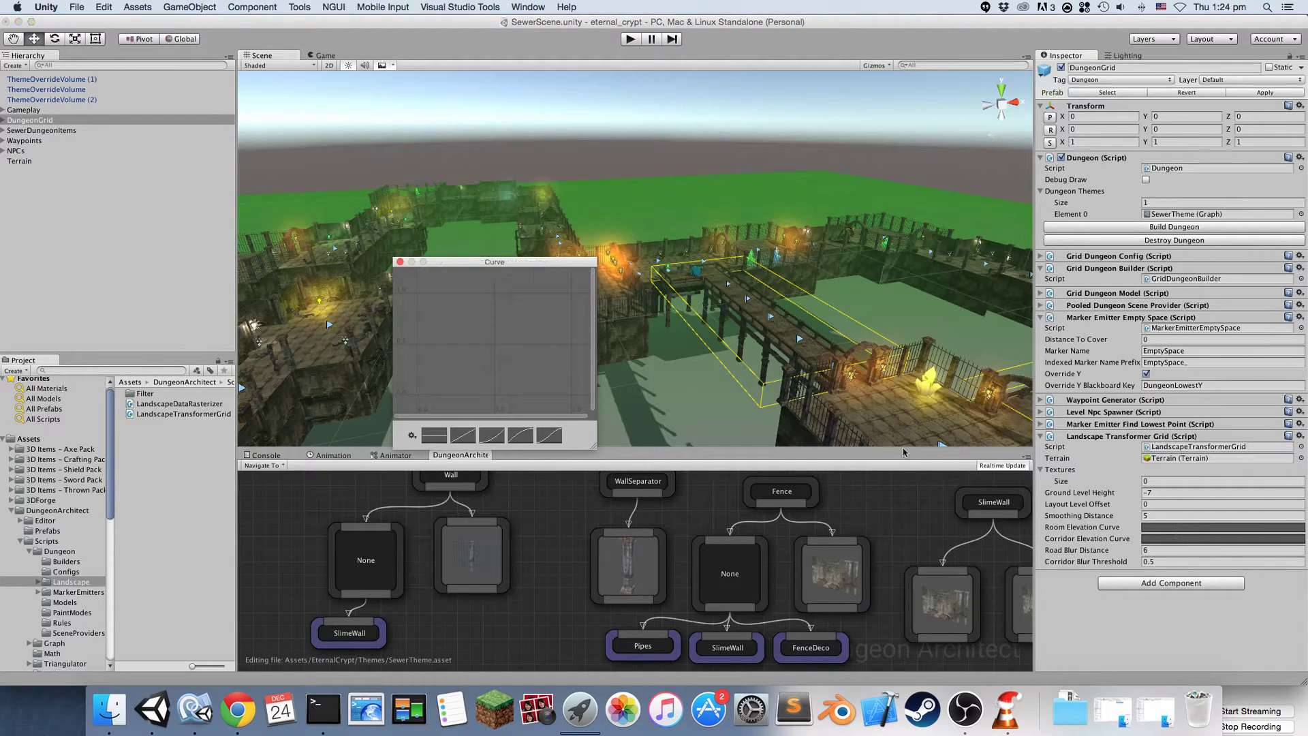
{"action": "left_click", "coordinate": [554, 437]}
{"action": "left_click", "coordinate": [401, 262]}
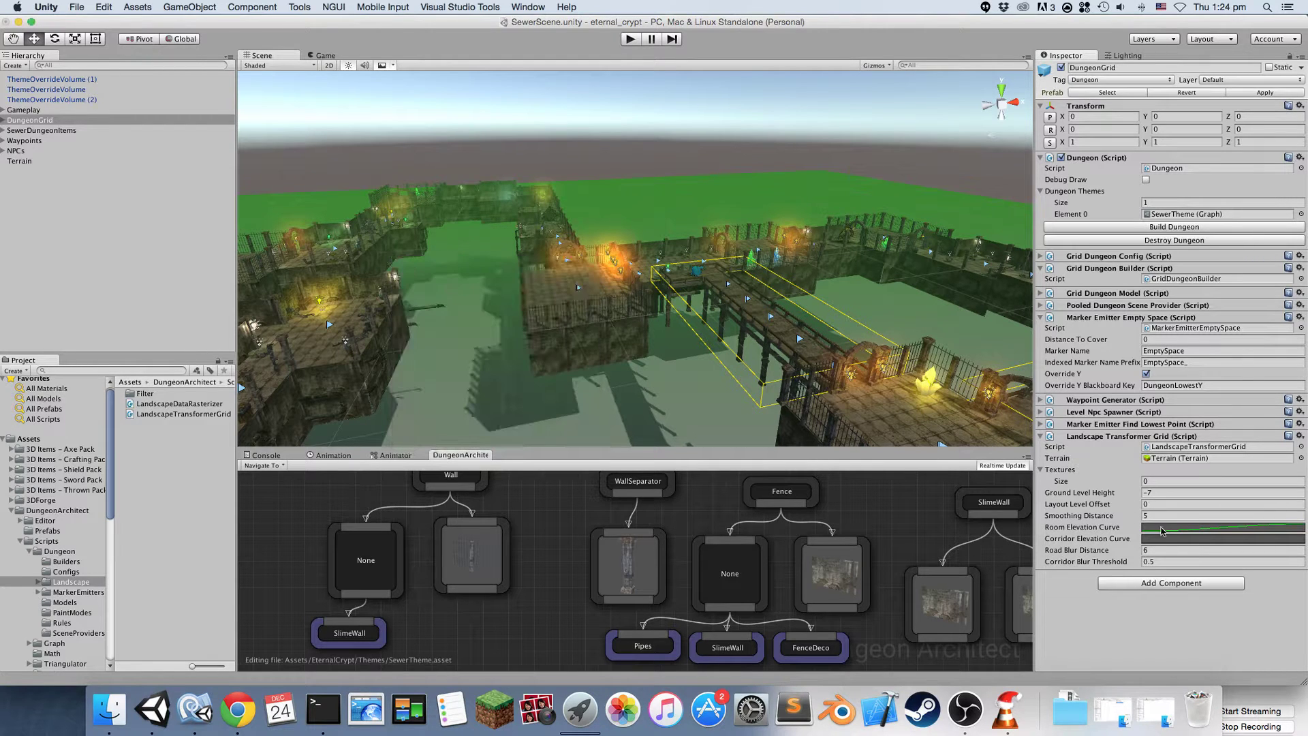
Step: Apply the last preset curve to the Corridor Elevation Curve, close the curve editor and rebuild the dungeon
{"action": "left_click", "coordinate": [1189, 541]}
{"action": "left_click", "coordinate": [549, 435]}
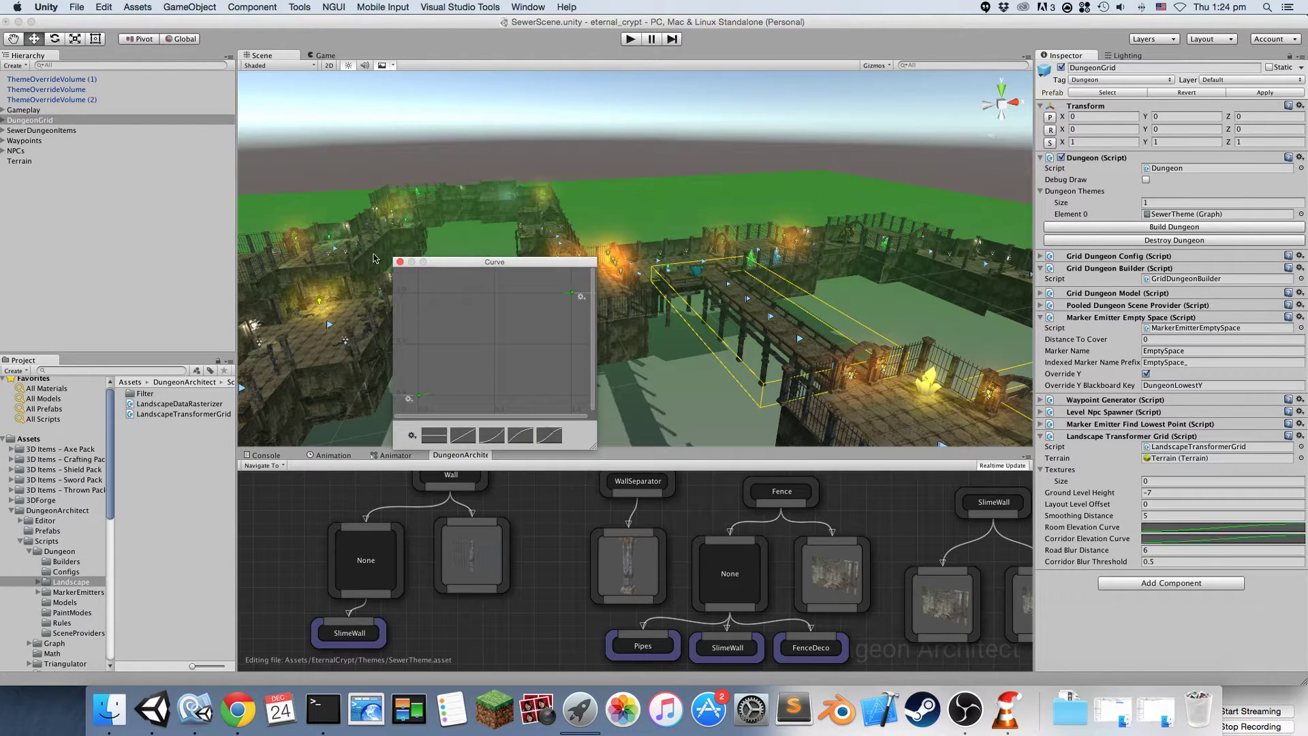
{"action": "left_click", "coordinate": [401, 263]}
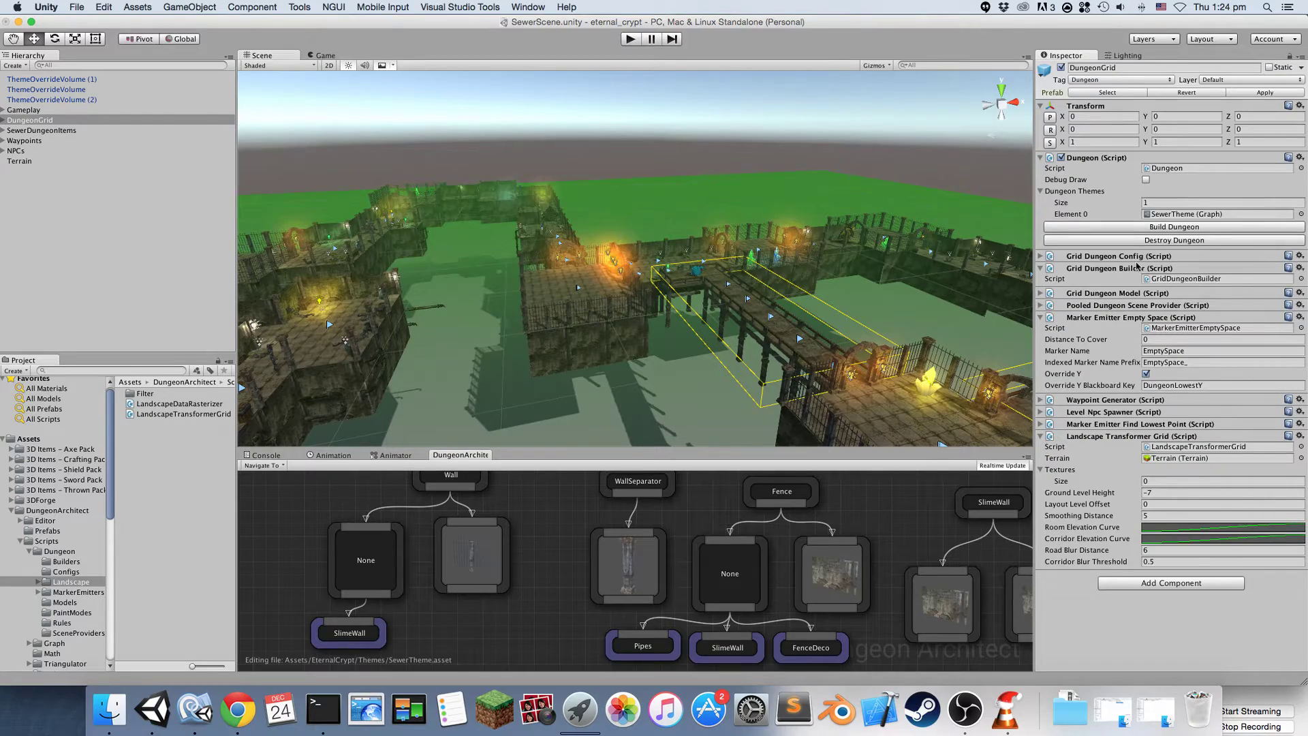
{"action": "left_click", "coordinate": [1133, 229]}
{"action": "left_click_drag", "start_coordinate": [852, 320], "coordinate": [550, 340], "text": "alt"}
{"action": "key", "text": "s"}
{"action": "right_click_drag", "start_coordinate": [550, 339], "coordinate": [613, 332]}
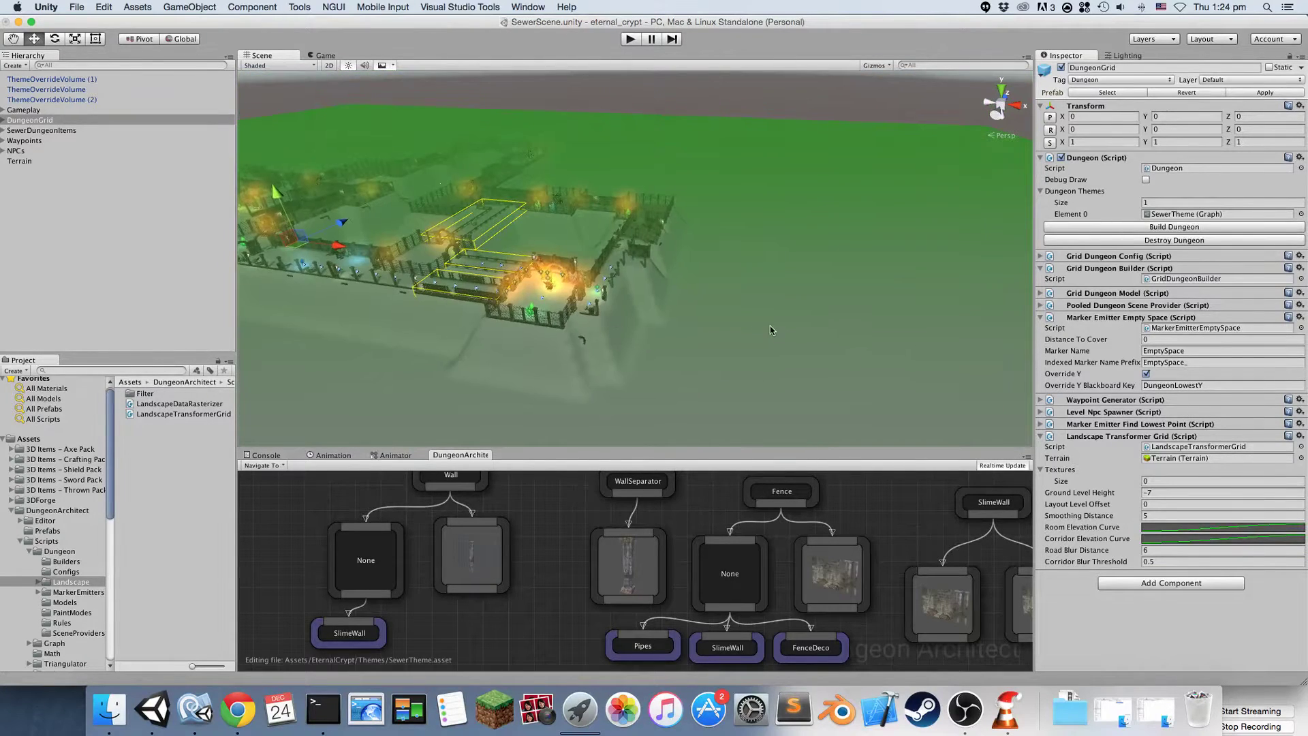
{"action": "right_click_drag", "start_coordinate": [770, 330], "coordinate": [723, 328]}
{"action": "left_click_drag", "start_coordinate": [724, 328], "coordinate": [818, 340], "text": "alt"}
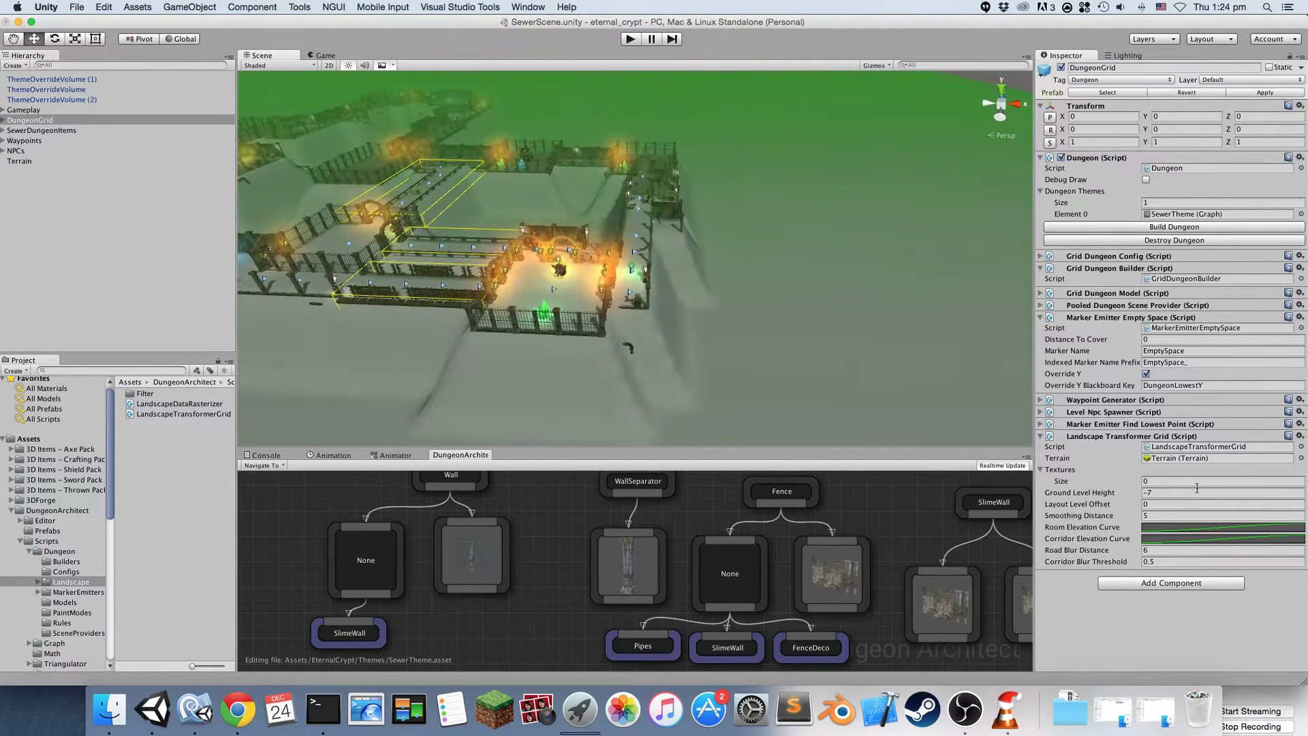
Step: Set the Landscape Transformer Grid's ground level height to -3, rebuild the dungeon and inspect the terrain around the walkways
{"action": "left_click", "coordinate": [1144, 494]}
{"action": "type", "text": "-3"}
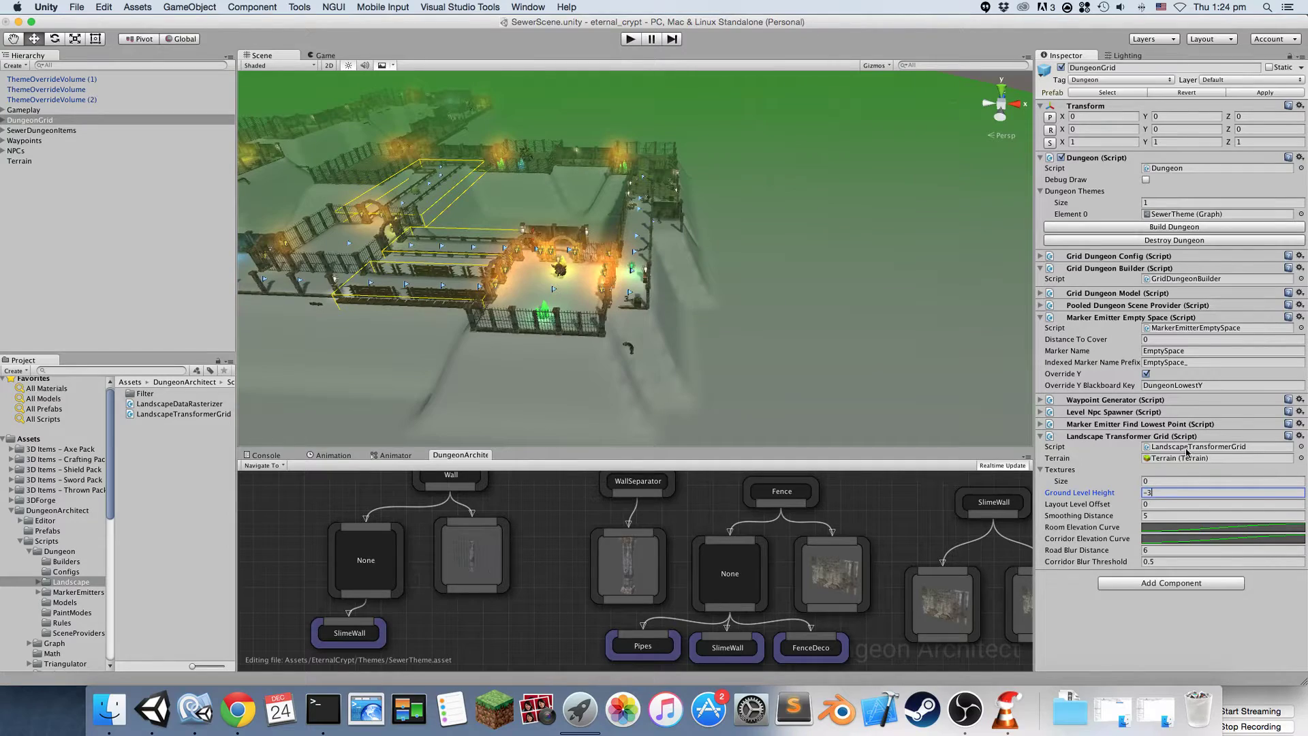
{"action": "left_click", "coordinate": [1126, 229]}
{"action": "left_click_drag", "start_coordinate": [861, 267], "coordinate": [1022, 258], "text": "alt"}
{"action": "right_click_drag", "start_coordinate": [1021, 258], "coordinate": [733, 310]}
{"action": "right_click_drag", "start_coordinate": [579, 287], "coordinate": [717, 297]}
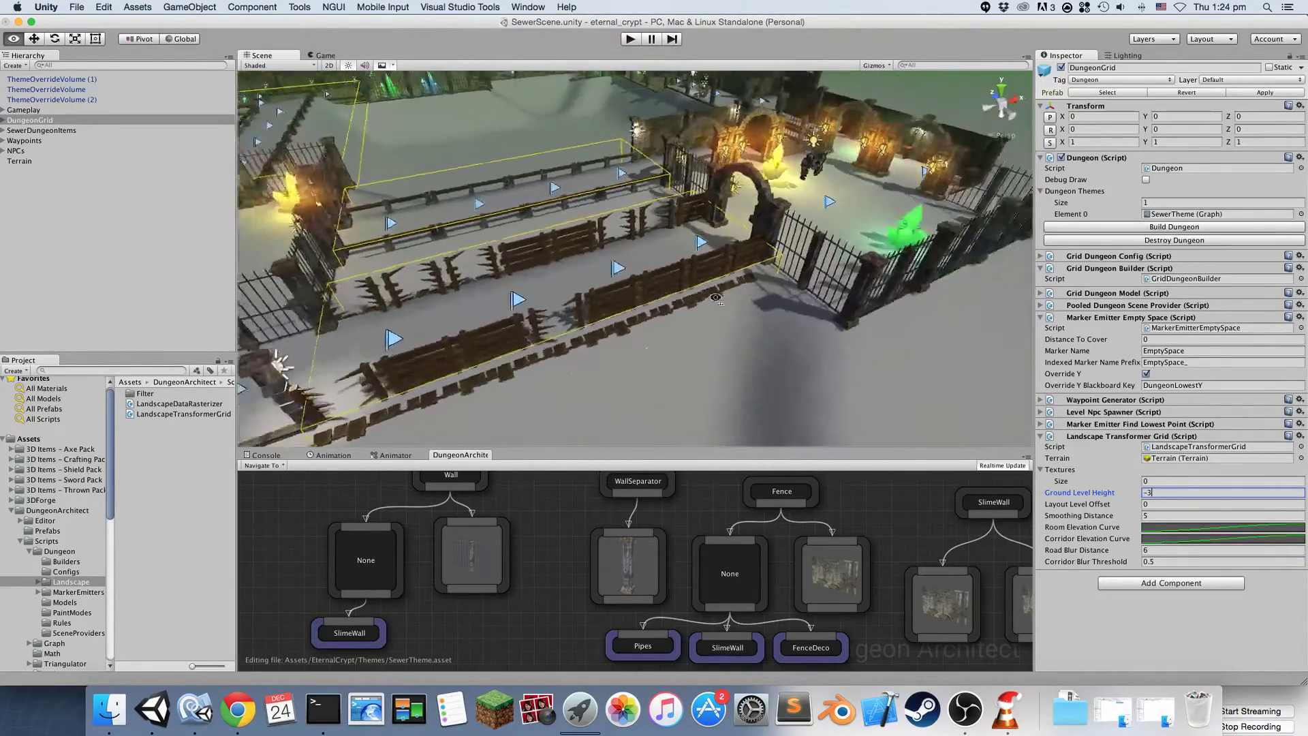
{"action": "left_click_drag", "start_coordinate": [716, 298], "coordinate": [725, 227], "text": "alt"}
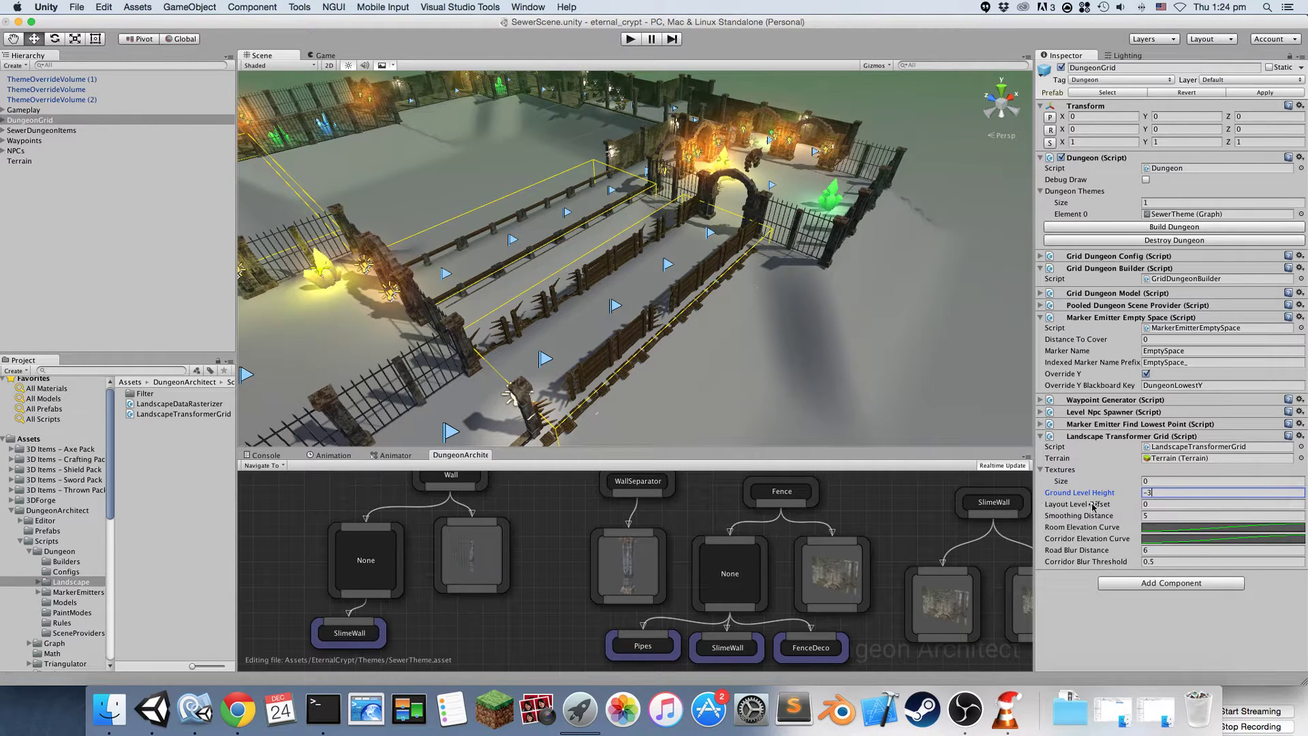
Step: Set the Landscape Transformer Grid's layout level offset to -2, rebuild the dungeon and inspect the terrain beneath the bridges
{"action": "left_click", "coordinate": [1153, 505]}
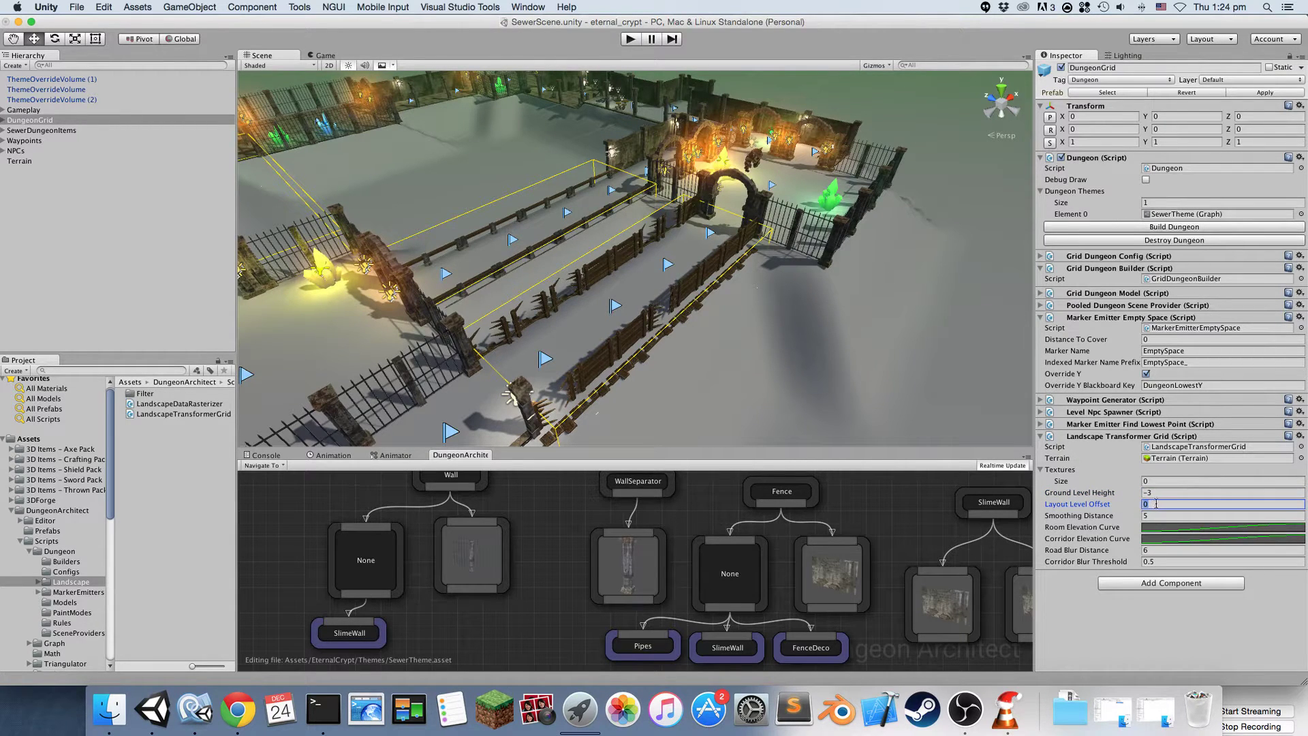
{"action": "left_click", "coordinate": [1102, 229]}
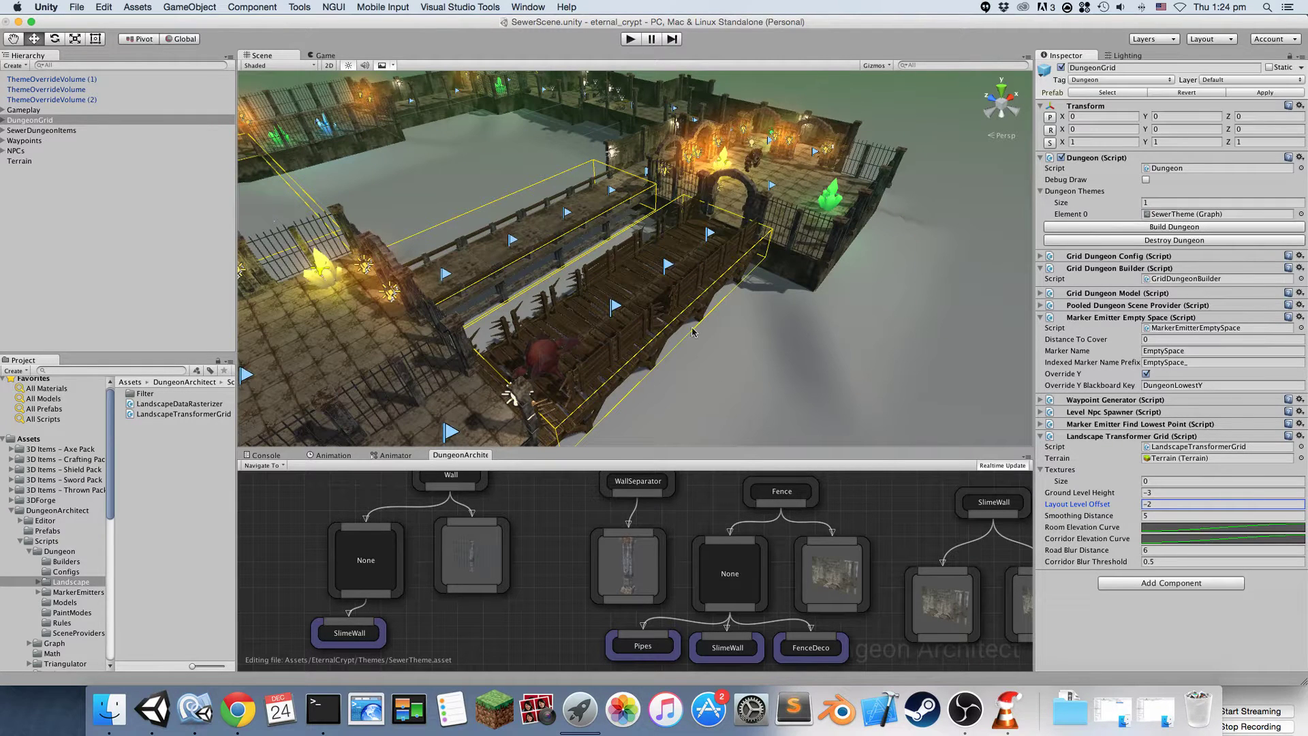
{"action": "right_click_drag", "start_coordinate": [680, 320], "coordinate": [724, 365]}
{"action": "key", "text": "w"}
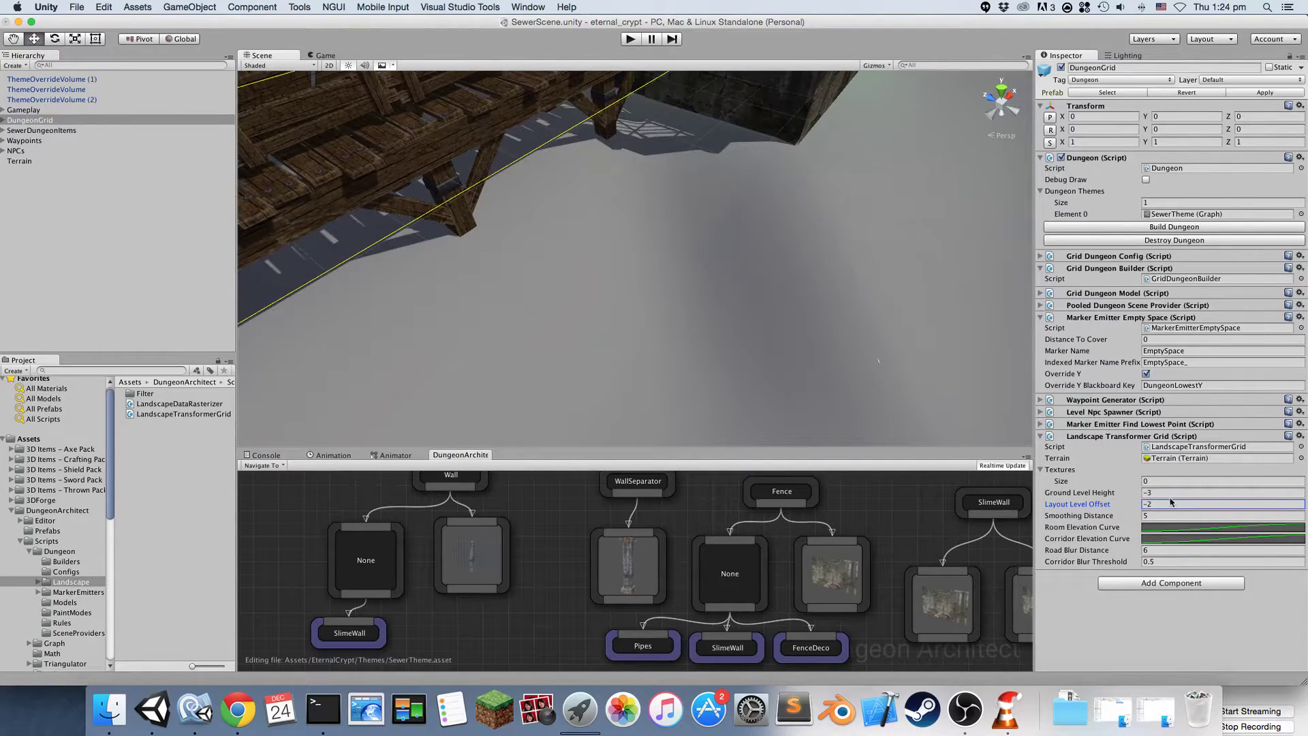
{"action": "left_click_drag", "start_coordinate": [789, 359], "coordinate": [572, 218], "text": "alt"}
{"action": "right_click_drag", "start_coordinate": [573, 216], "coordinate": [718, 286]}
{"action": "key", "text": "w"}
{"action": "left_click_drag", "start_coordinate": [718, 286], "coordinate": [686, 233], "text": "alt"}
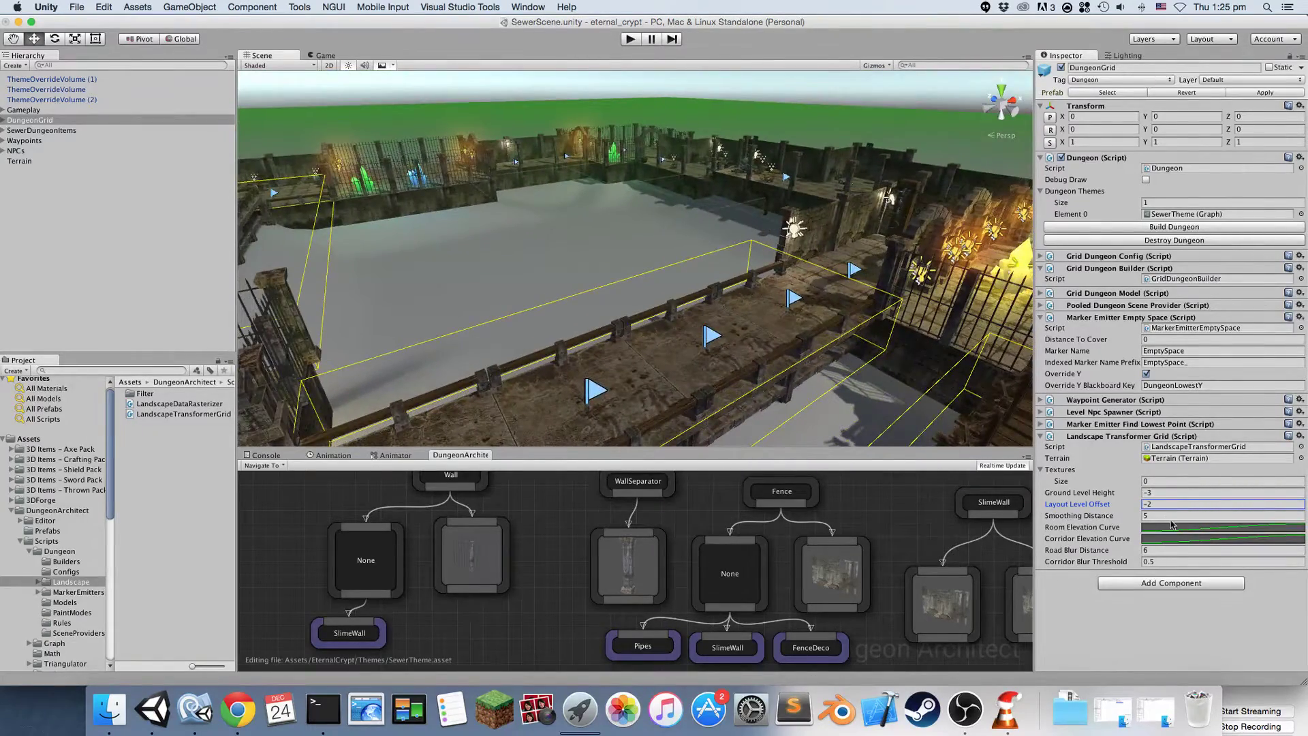
Step: Set the Landscape Transformer Grid's ground level height to -5, rebuild the dungeon and check the terrain between the rooms
{"action": "left_click", "coordinate": [1160, 492]}
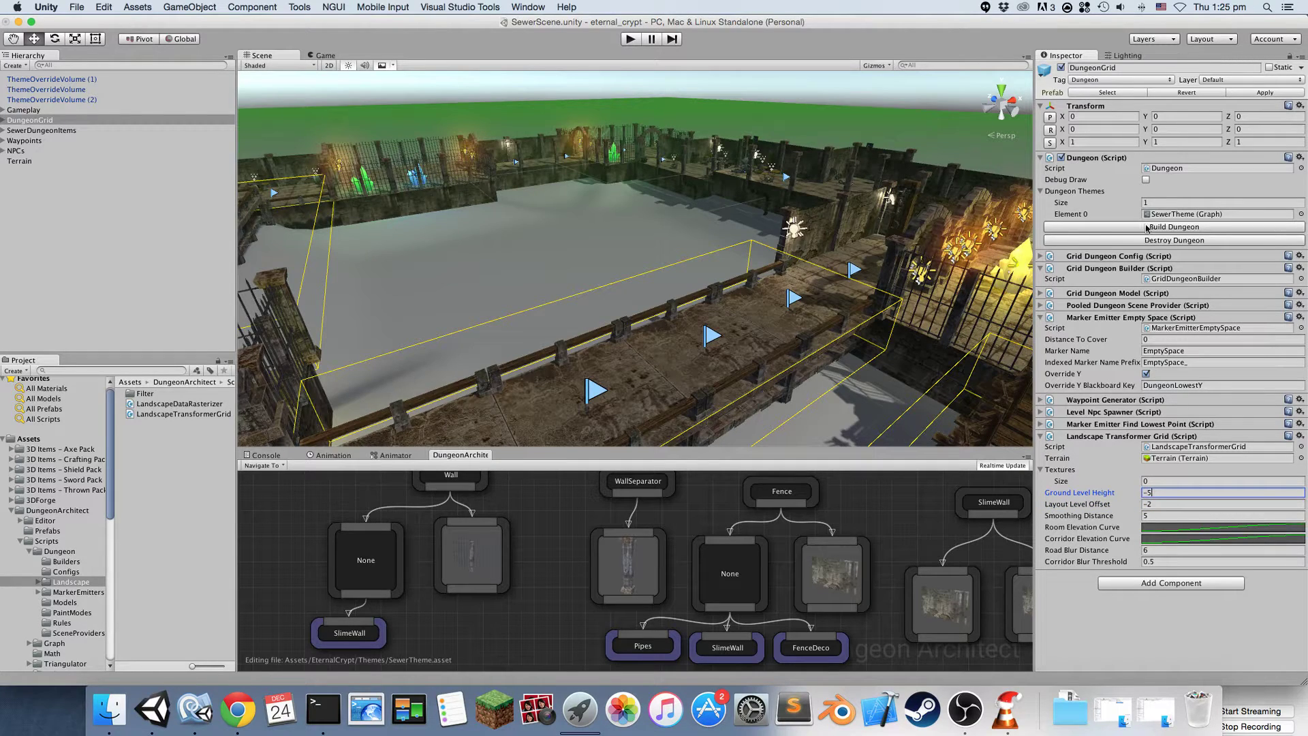
{"action": "left_click", "coordinate": [1148, 228]}
{"action": "left_click_drag", "start_coordinate": [712, 268], "coordinate": [599, 295], "text": "alt"}
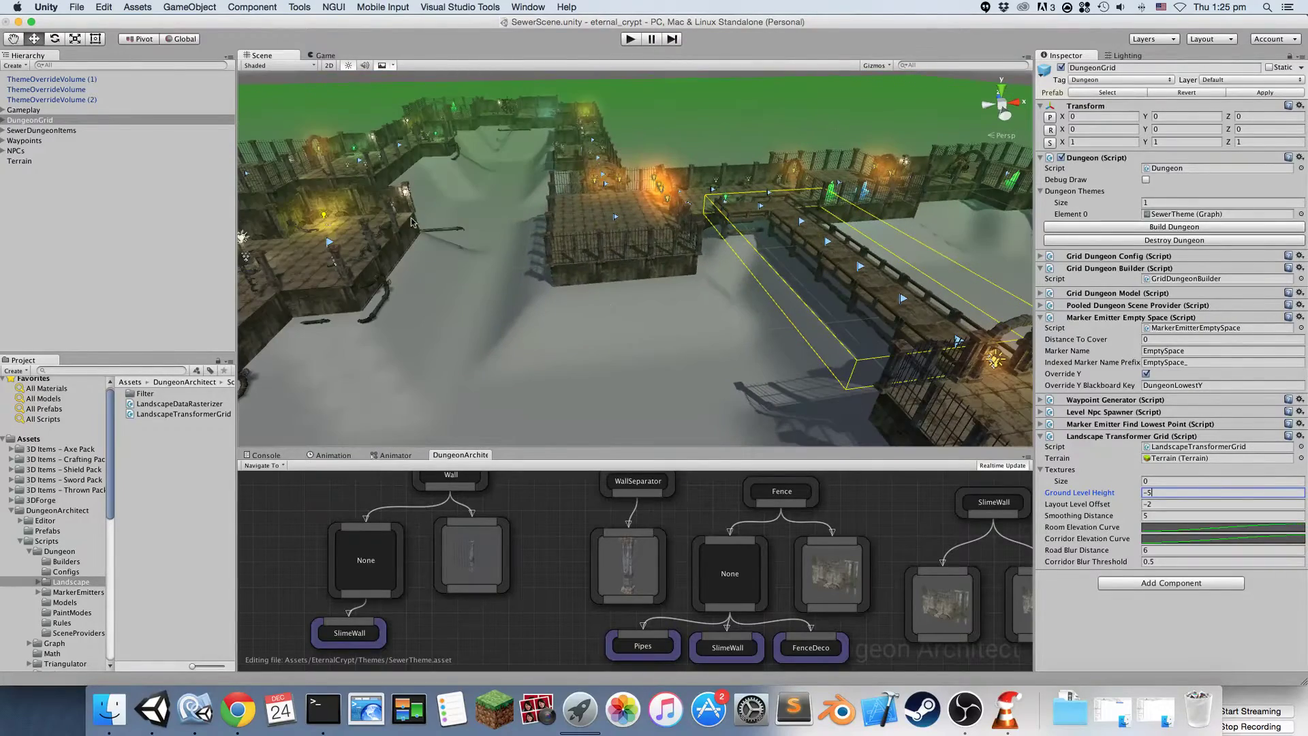
{"action": "left_click_drag", "start_coordinate": [449, 377], "coordinate": [682, 364], "text": "alt"}
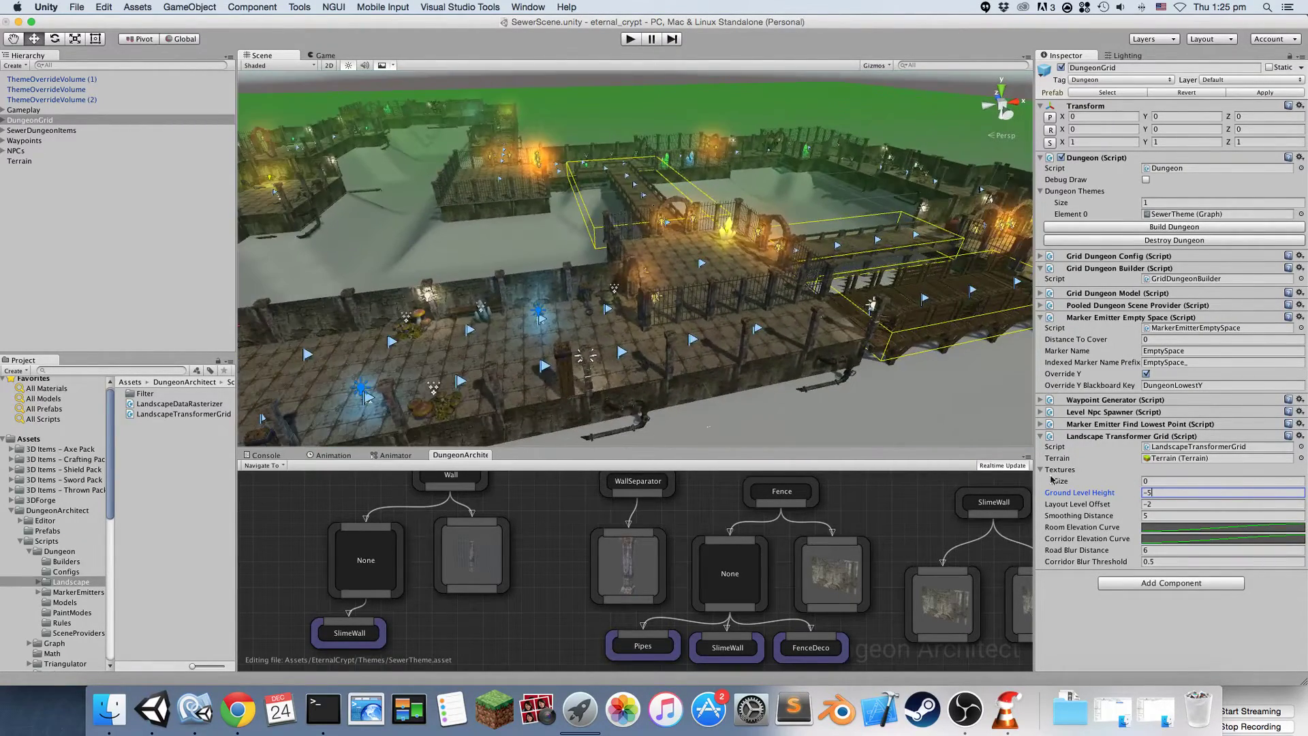
Step: Set the Landscape Transformer Grid's texture count to 1 and keep Element 0's texture type as Fill
{"action": "left_click", "coordinate": [1163, 481]}
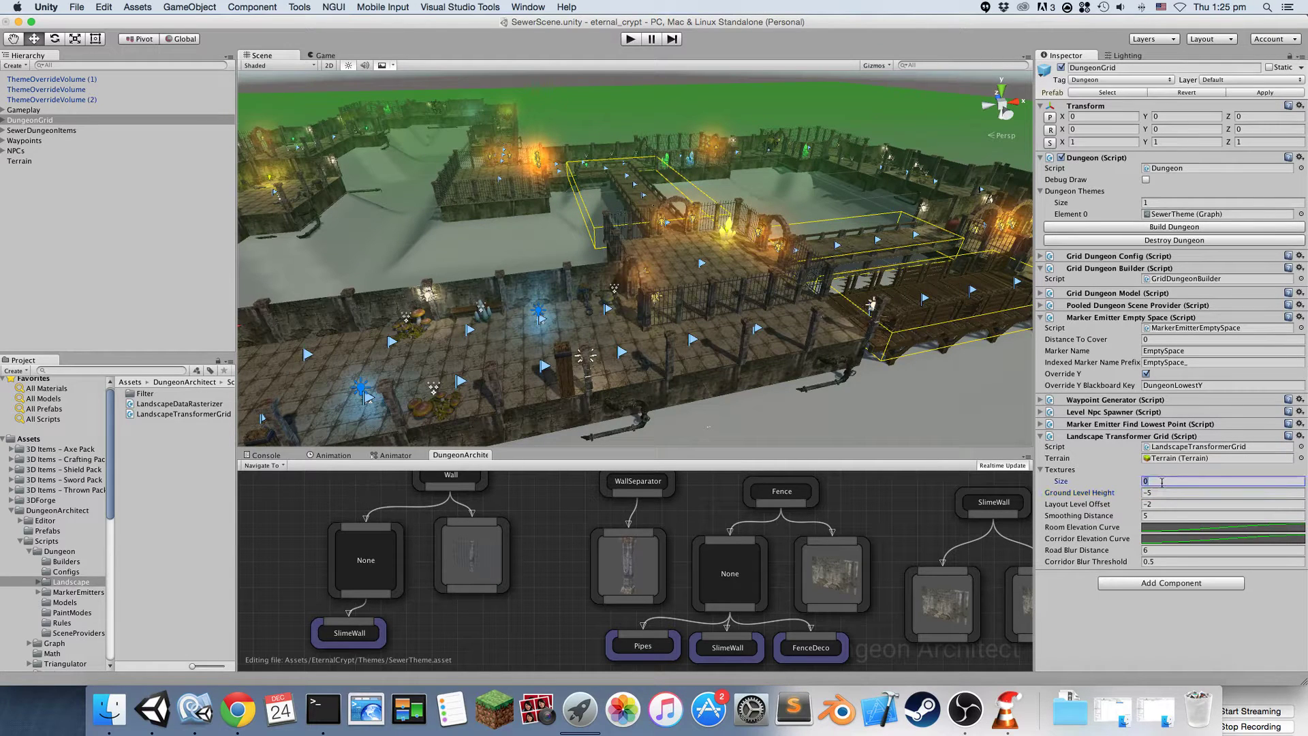
{"action": "key", "text": "Return"}
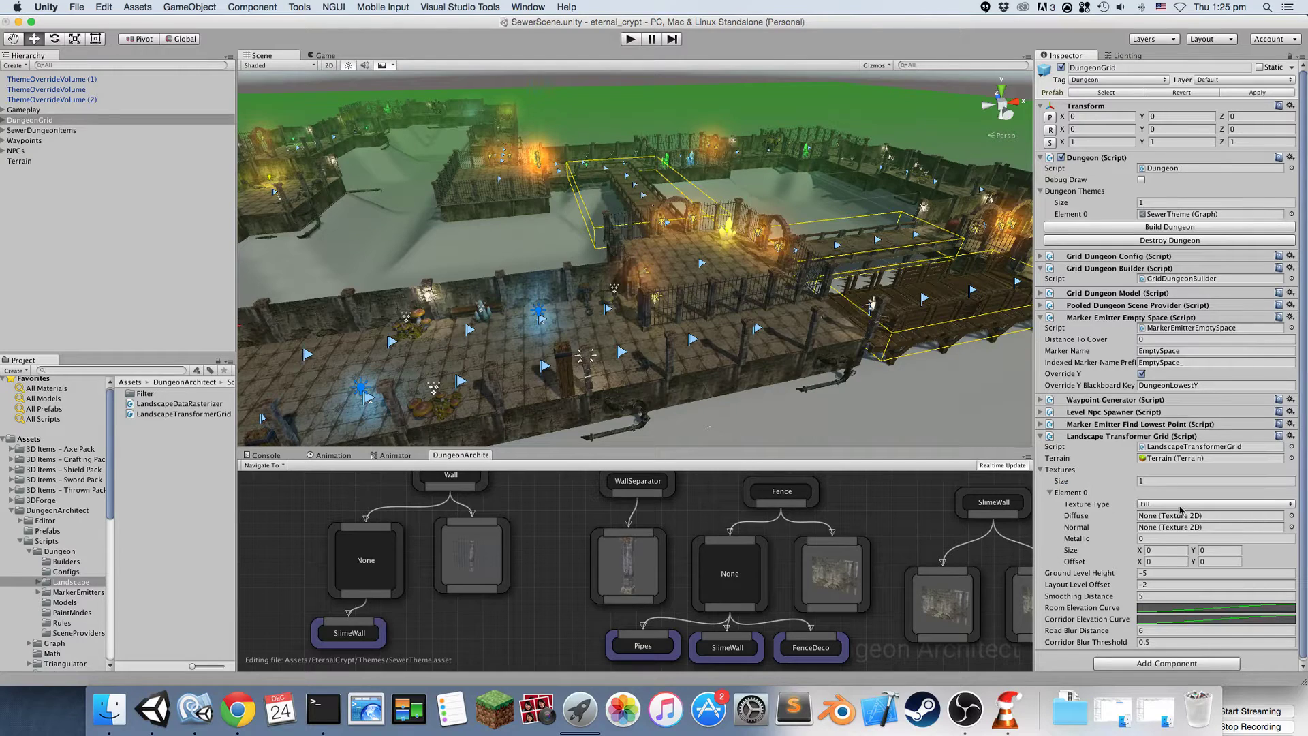
{"action": "left_click", "coordinate": [1180, 510]}
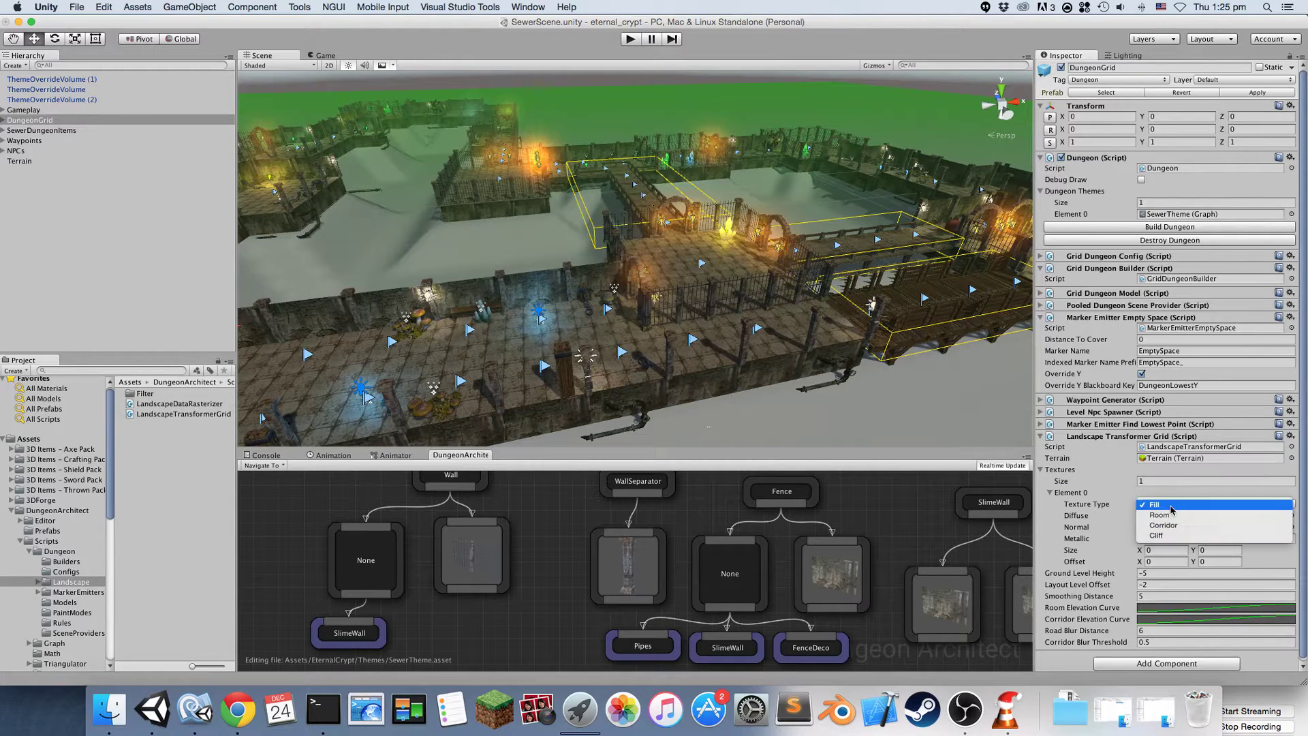
{"action": "left_click", "coordinate": [1095, 504]}
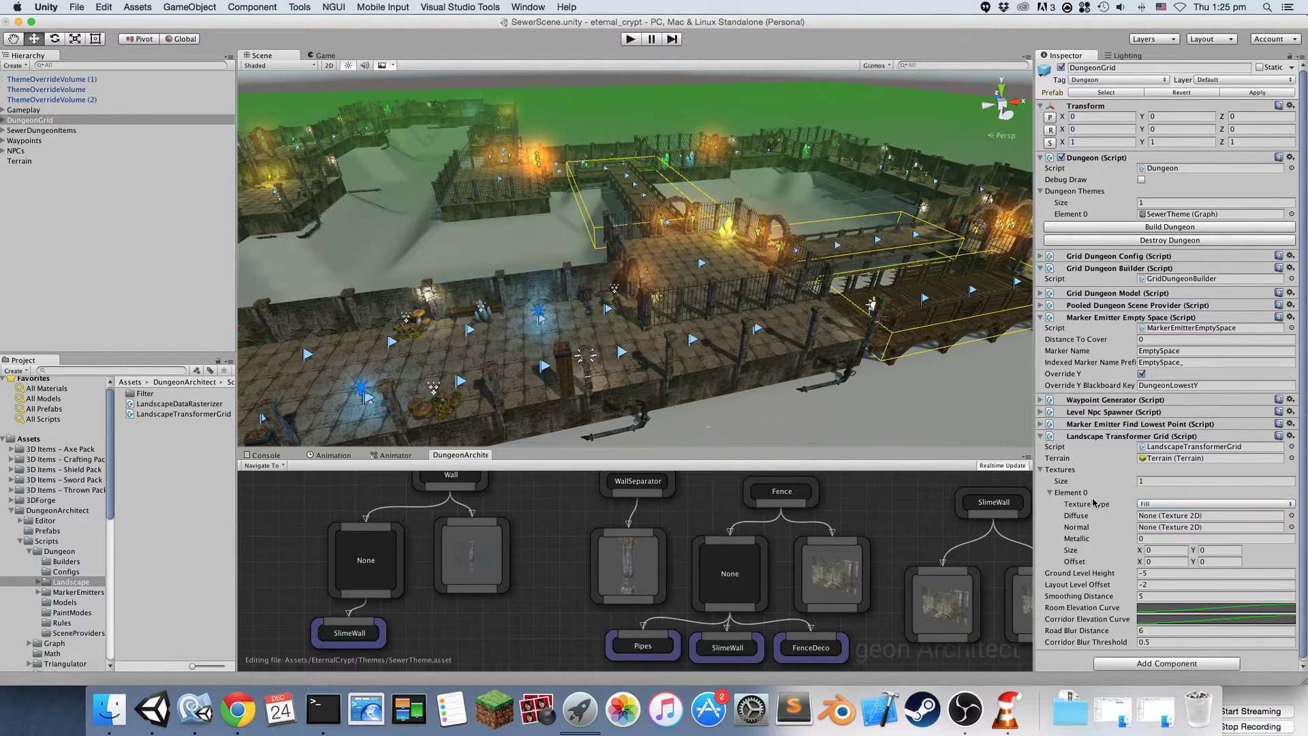
{"action": "right_click_drag", "start_coordinate": [634, 315], "coordinate": [853, 306]}
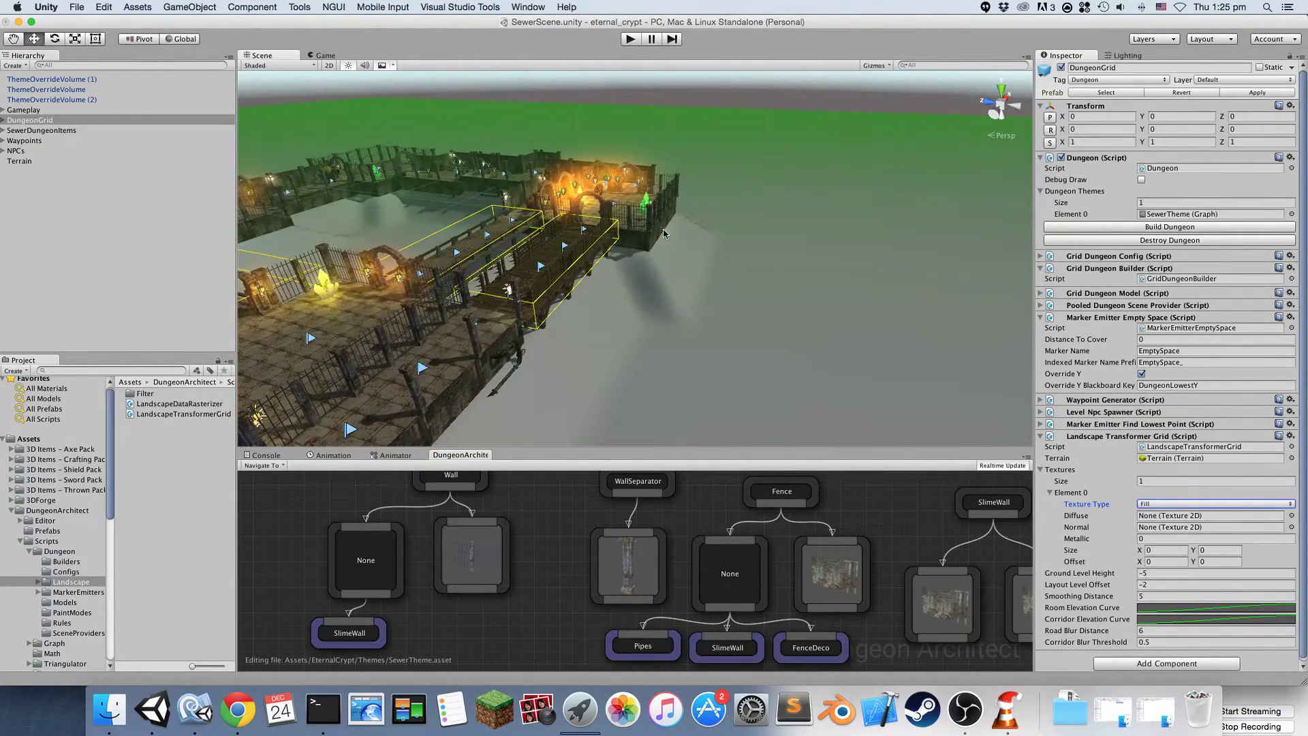
{"action": "left_click_drag", "start_coordinate": [664, 233], "coordinate": [409, 361], "text": "alt"}
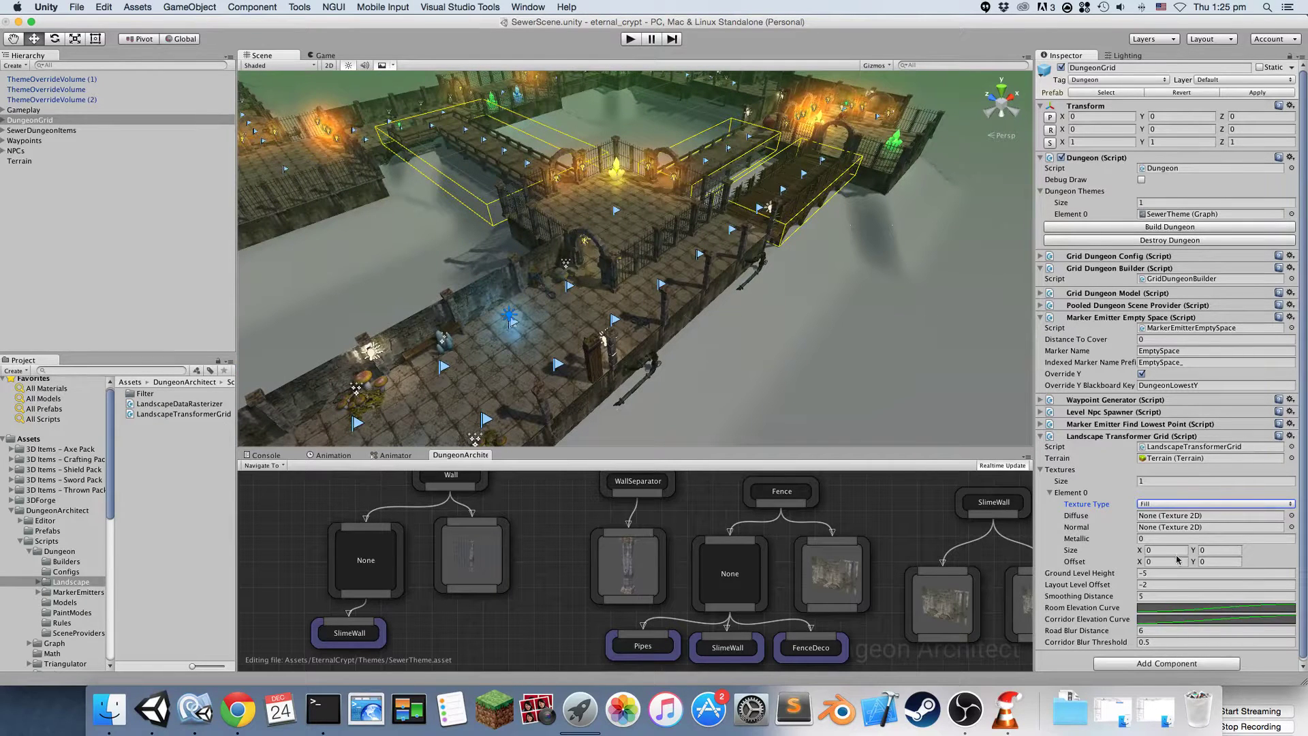
Step: Assign Ground_06 as diffuse and Ground_06_nmp as normal for Element 0 from the Grounds folder, and rebuild the dungeon
{"action": "scroll", "coordinate": [58, 567], "scroll_direction": "down", "scroll_amount": 10}
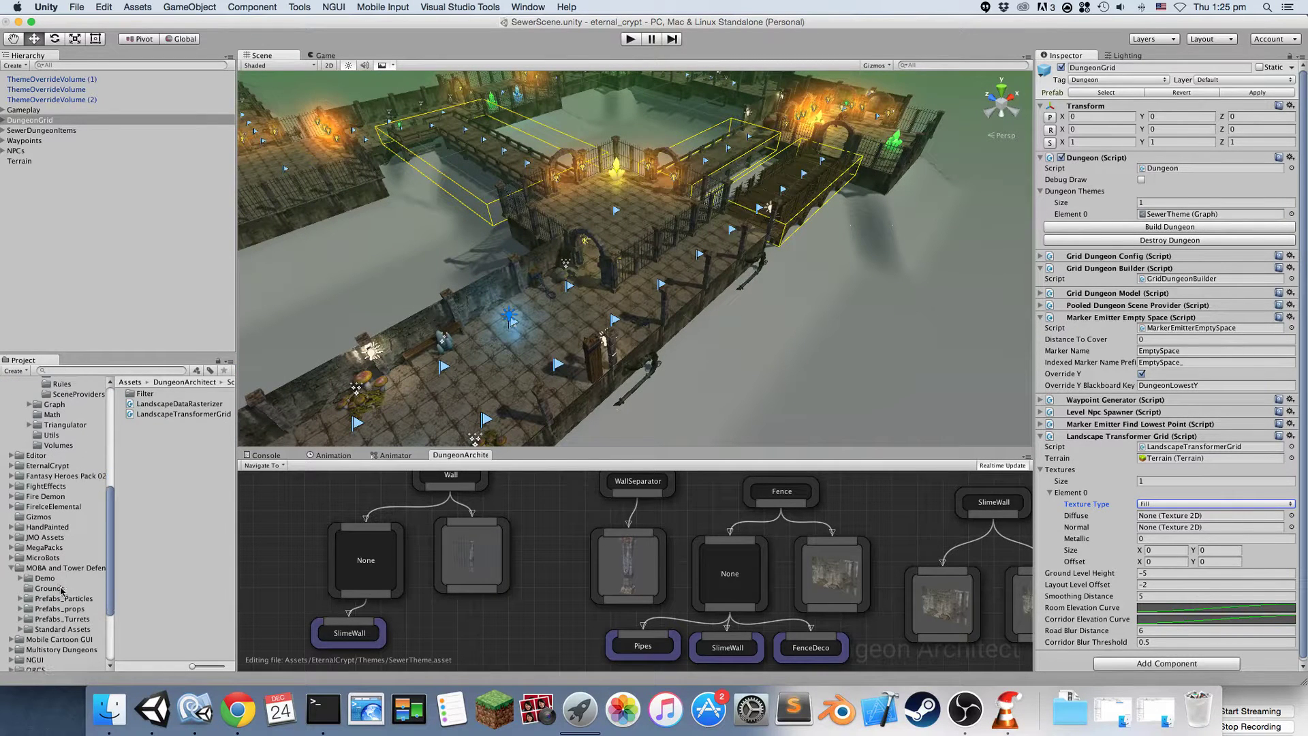
{"action": "left_click", "coordinate": [51, 588]}
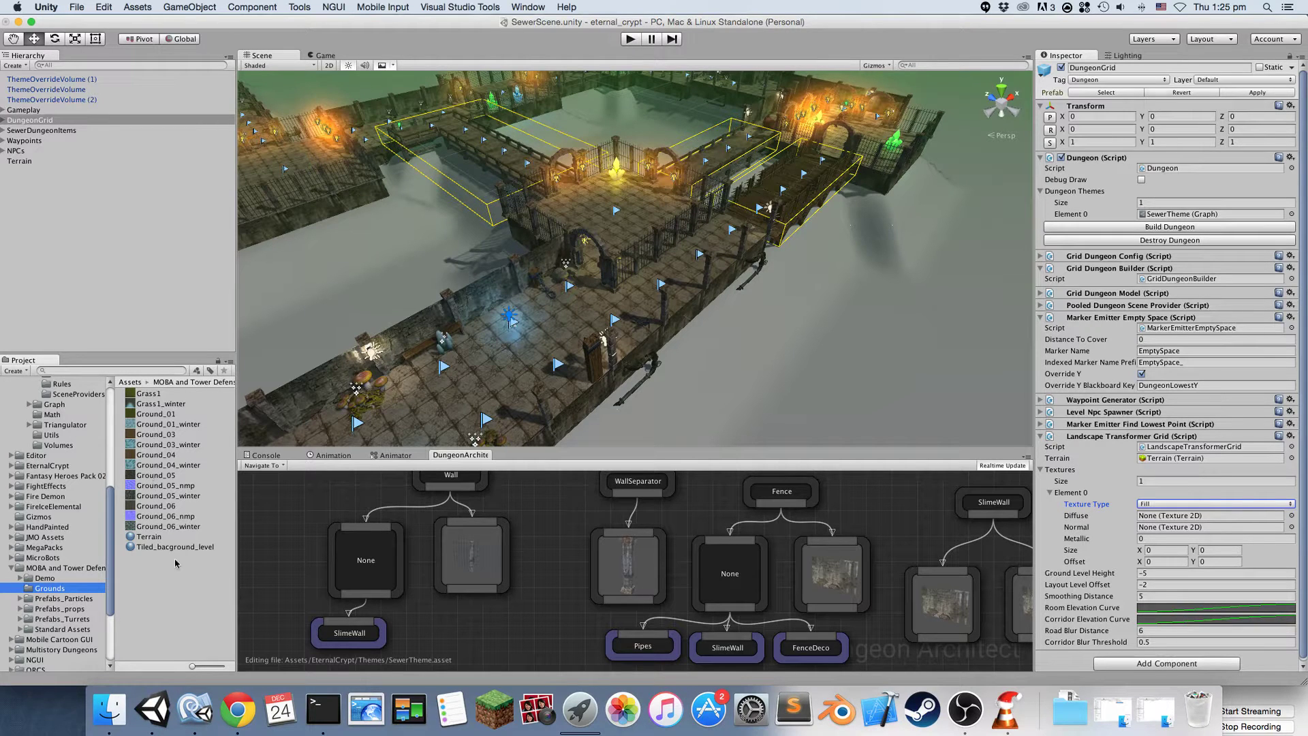
{"action": "left_click_drag", "start_coordinate": [194, 667], "coordinate": [221, 665]}
{"action": "scroll", "coordinate": [184, 564], "scroll_direction": "down", "scroll_amount": 10}
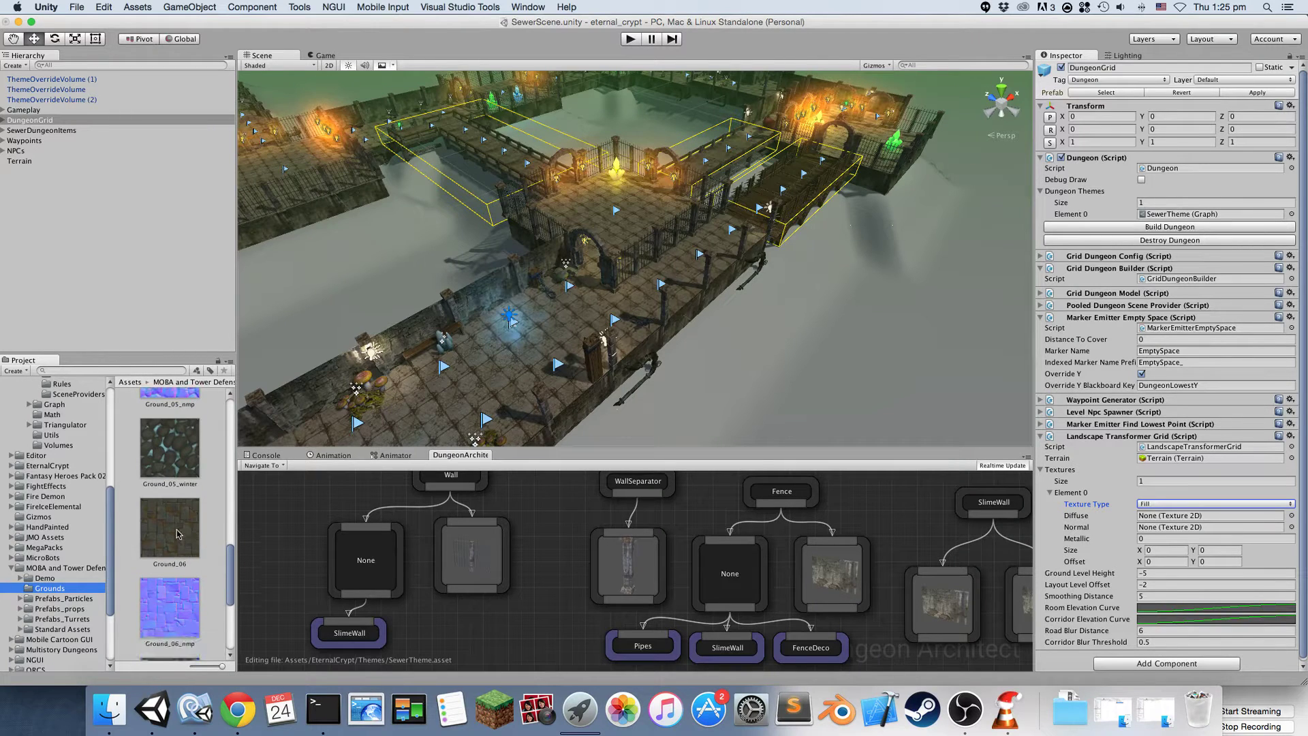
{"action": "left_click_drag", "start_coordinate": [178, 534], "coordinate": [1158, 516]}
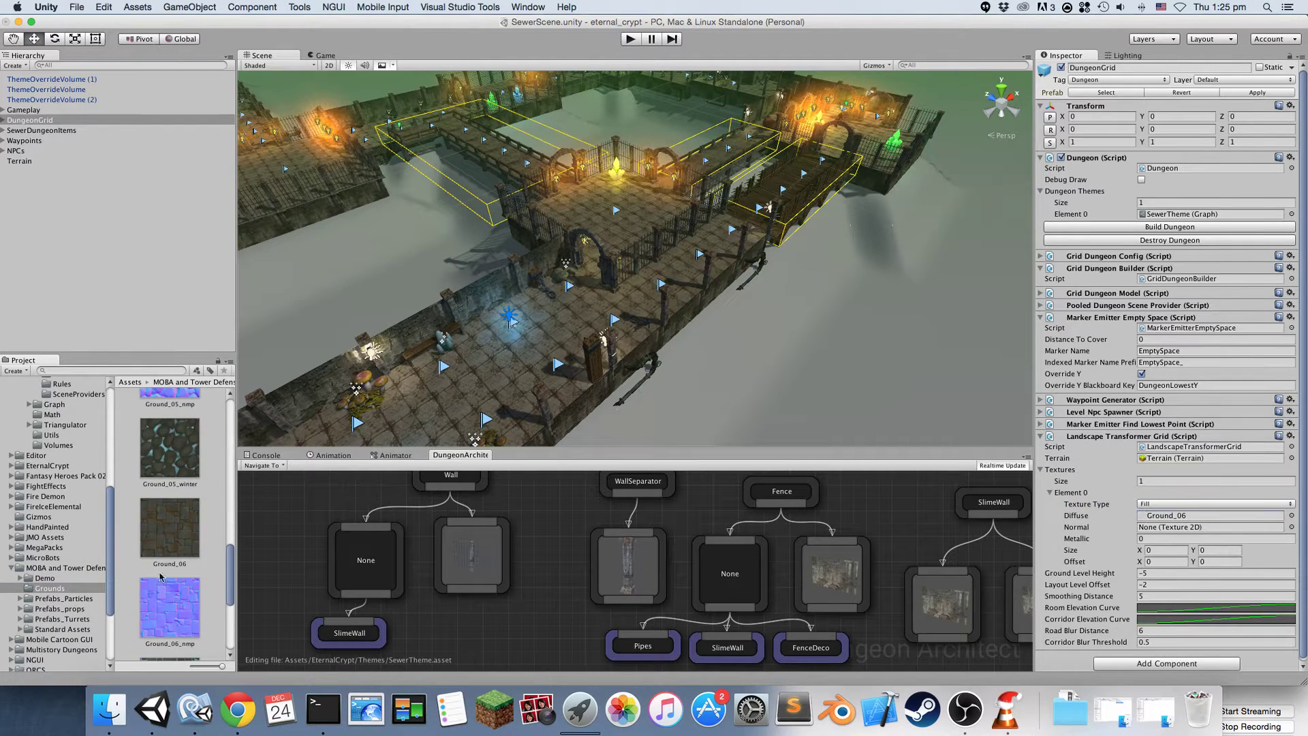
{"action": "left_click_drag", "start_coordinate": [175, 617], "coordinate": [1183, 527]}
{"action": "left_click", "coordinate": [1133, 226]}
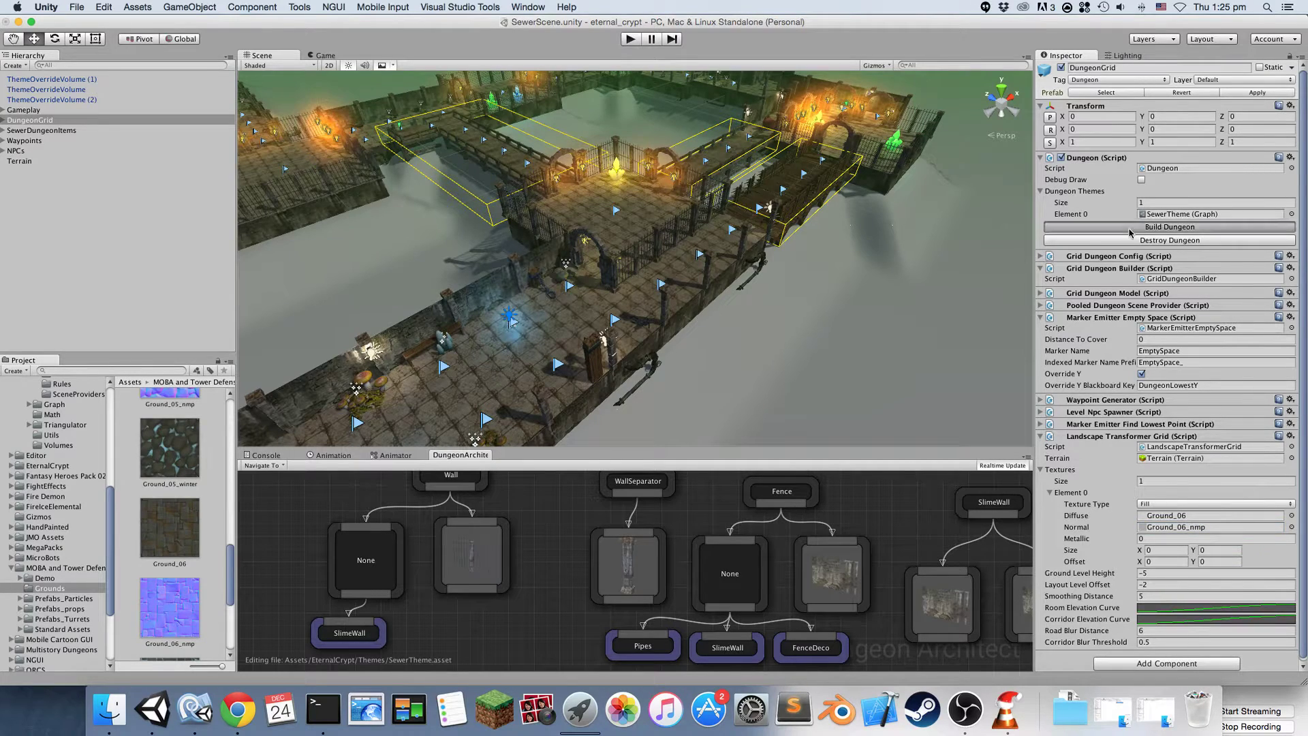
Step: Set Element 0's texture size to 10 by 10, rebuild the dungeon and inspect the ground tiling
{"action": "left_click_drag", "start_coordinate": [899, 288], "coordinate": [879, 253], "text": "alt"}
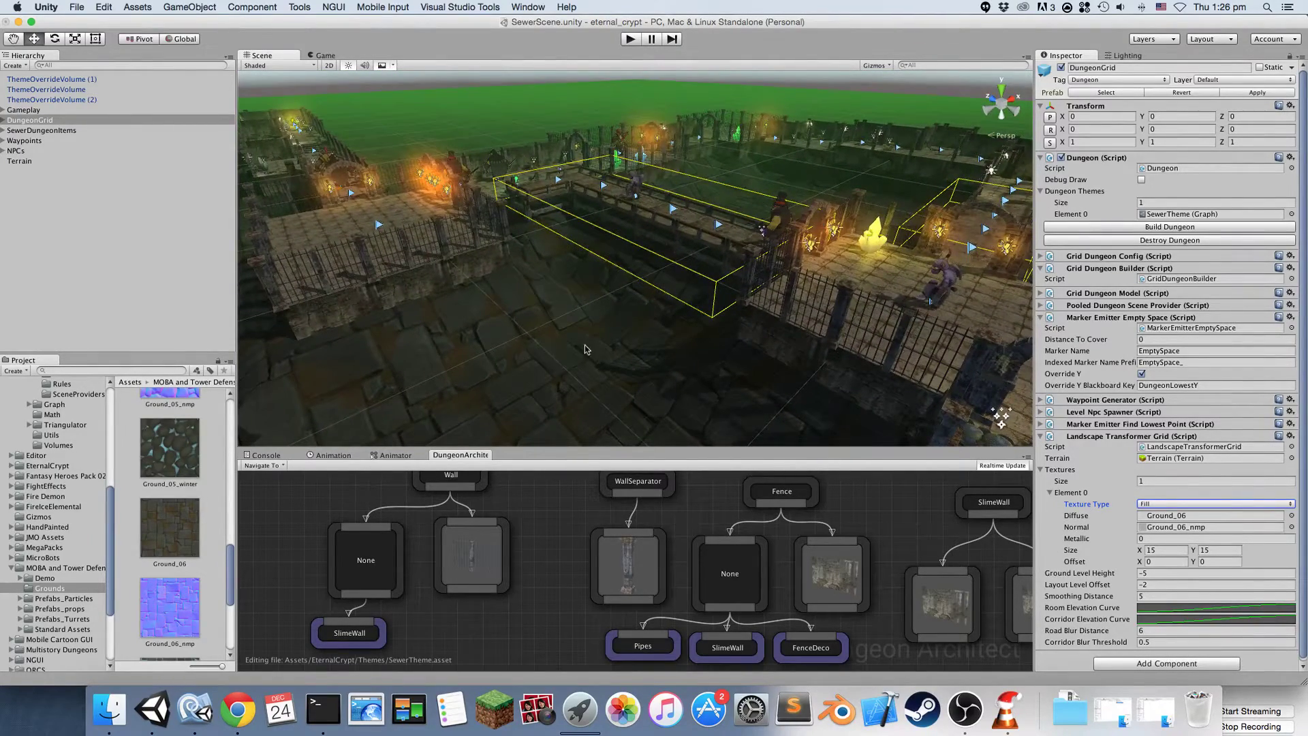
{"action": "left_click_drag", "start_coordinate": [585, 350], "coordinate": [450, 388], "text": "alt"}
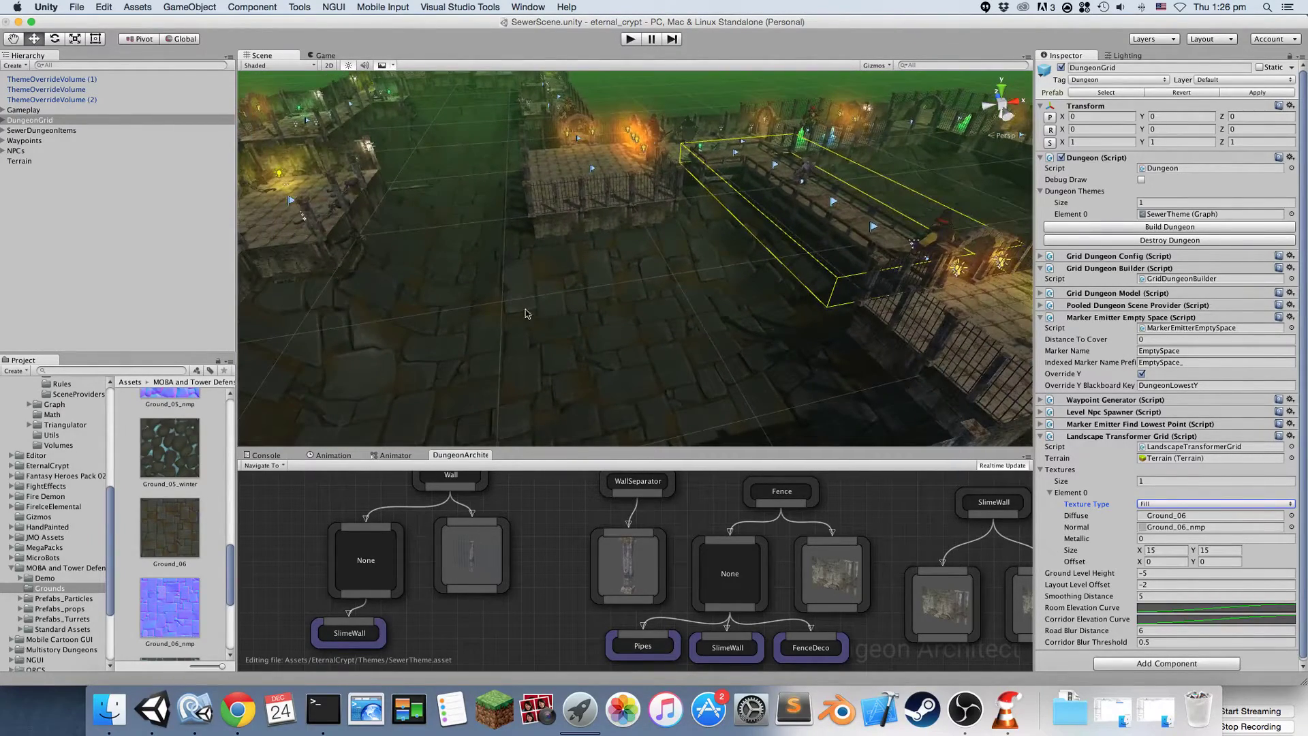
{"action": "left_click", "coordinate": [1155, 551]}
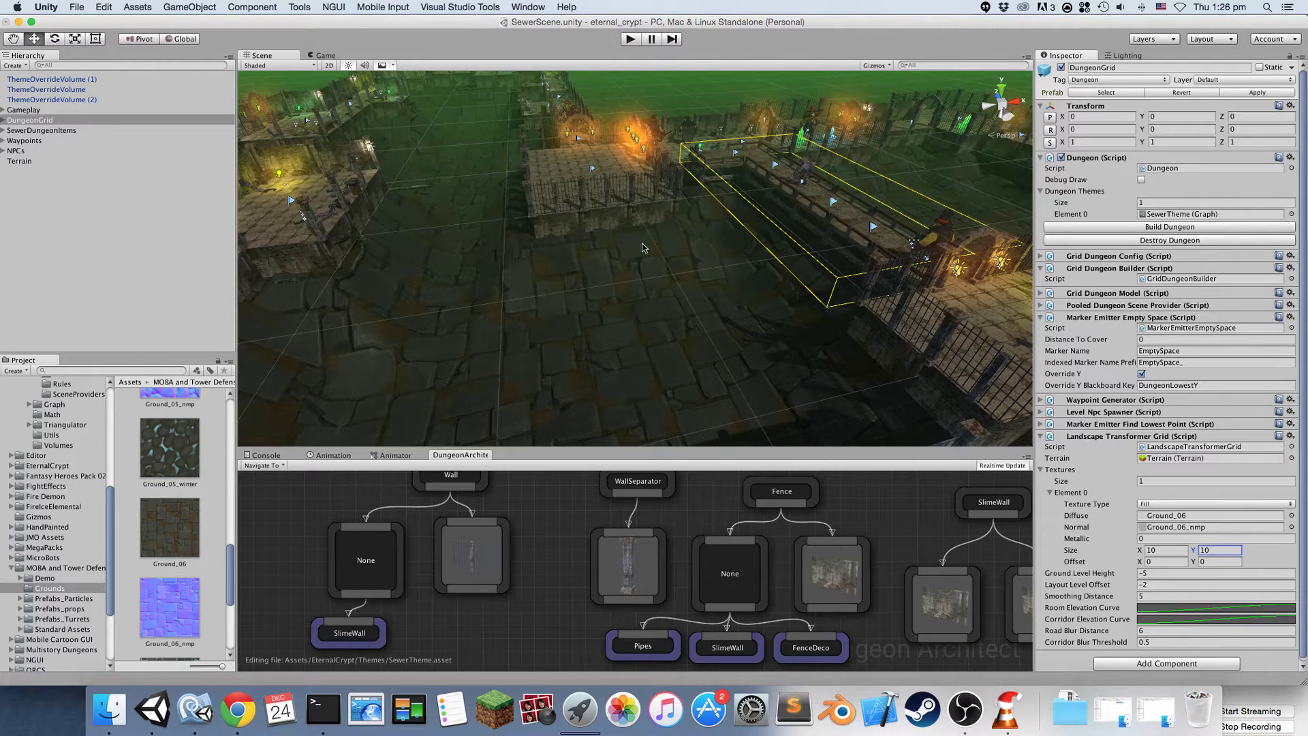
{"action": "left_click", "coordinate": [1139, 230]}
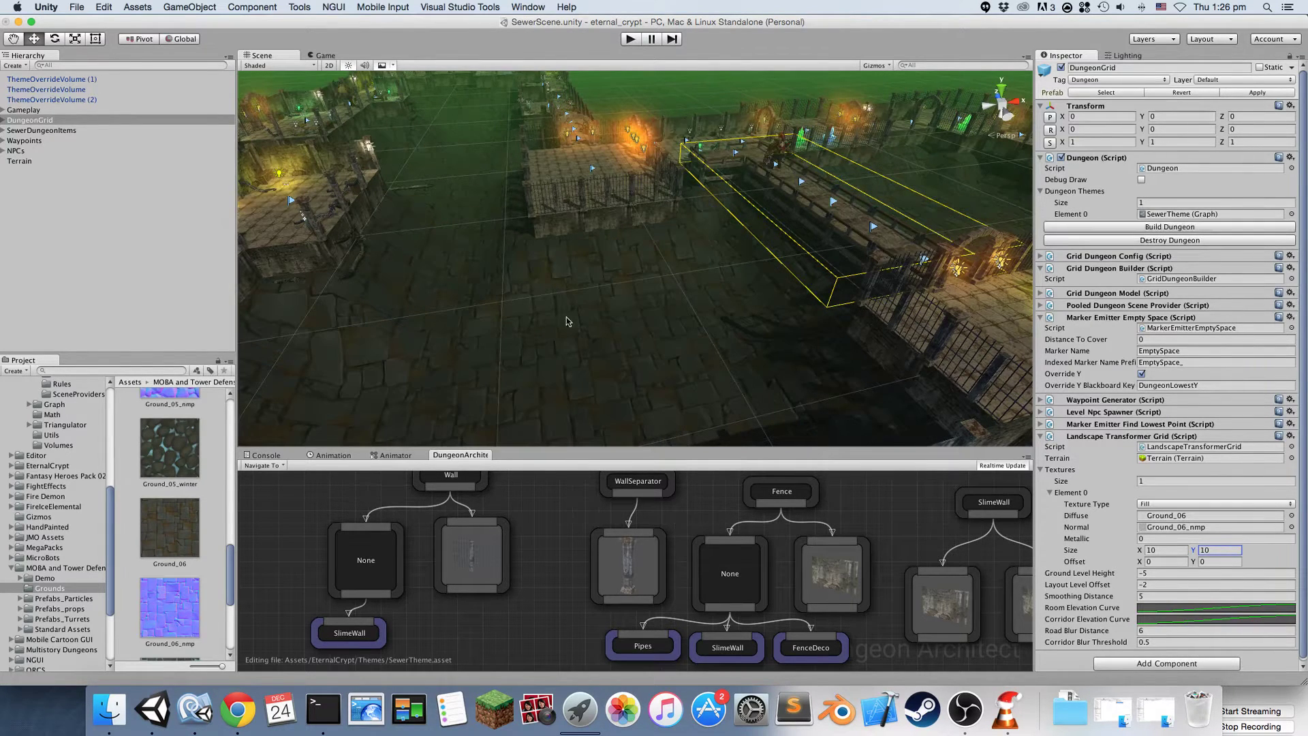
{"action": "left_click_drag", "start_coordinate": [640, 316], "coordinate": [545, 339], "text": "alt"}
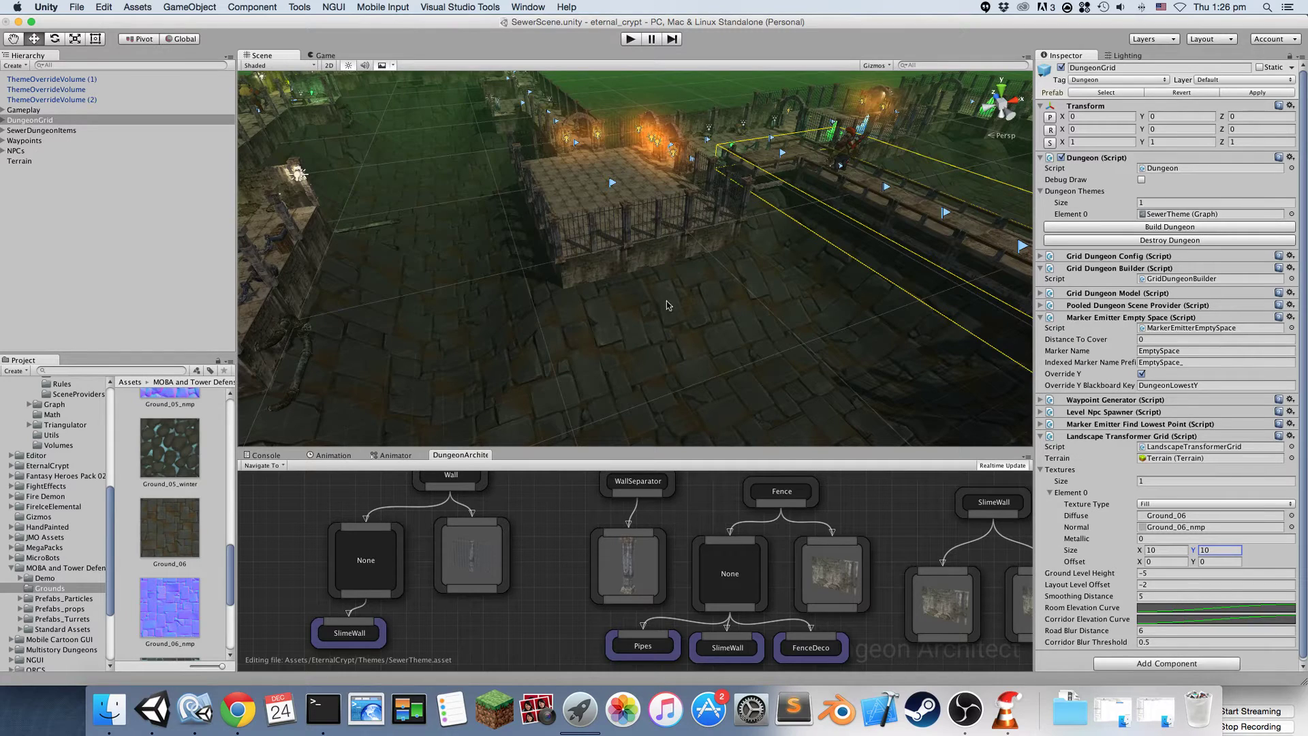
Step: Increase the Landscape Transformer Grid's texture count to 2 and set Element 1's texture type to Cliff
{"action": "left_click", "coordinate": [1147, 481]}
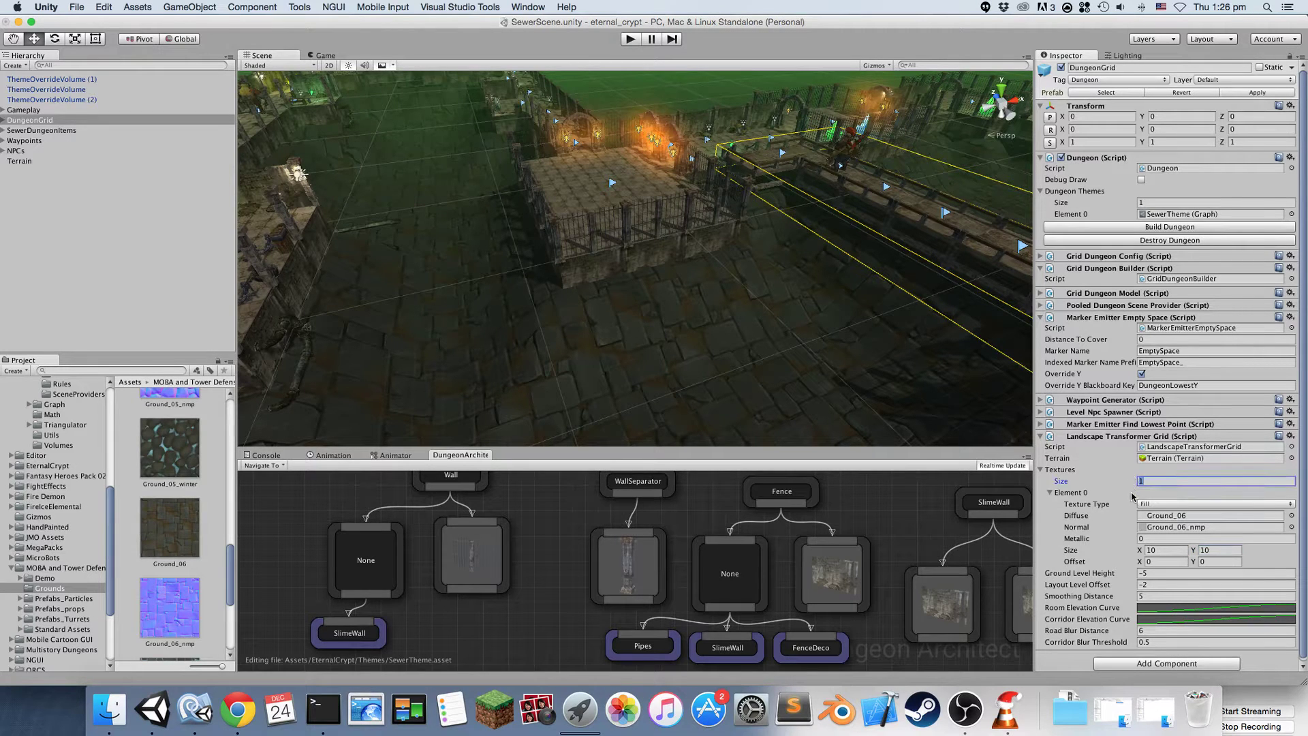
{"action": "type", "text": "2"}
{"action": "key", "text": "Return"}
{"action": "scroll", "coordinate": [1152, 539], "scroll_direction": "down", "scroll_amount": 2}
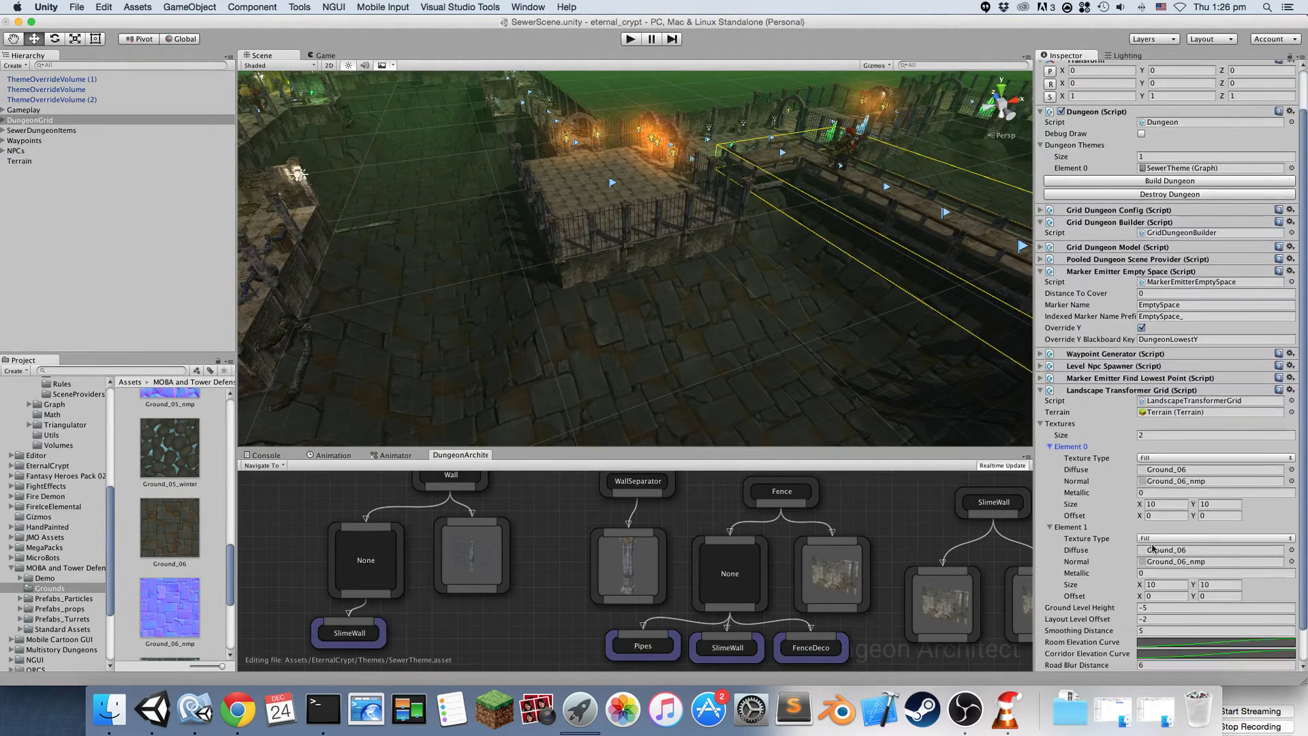
{"action": "left_click", "coordinate": [1153, 539]}
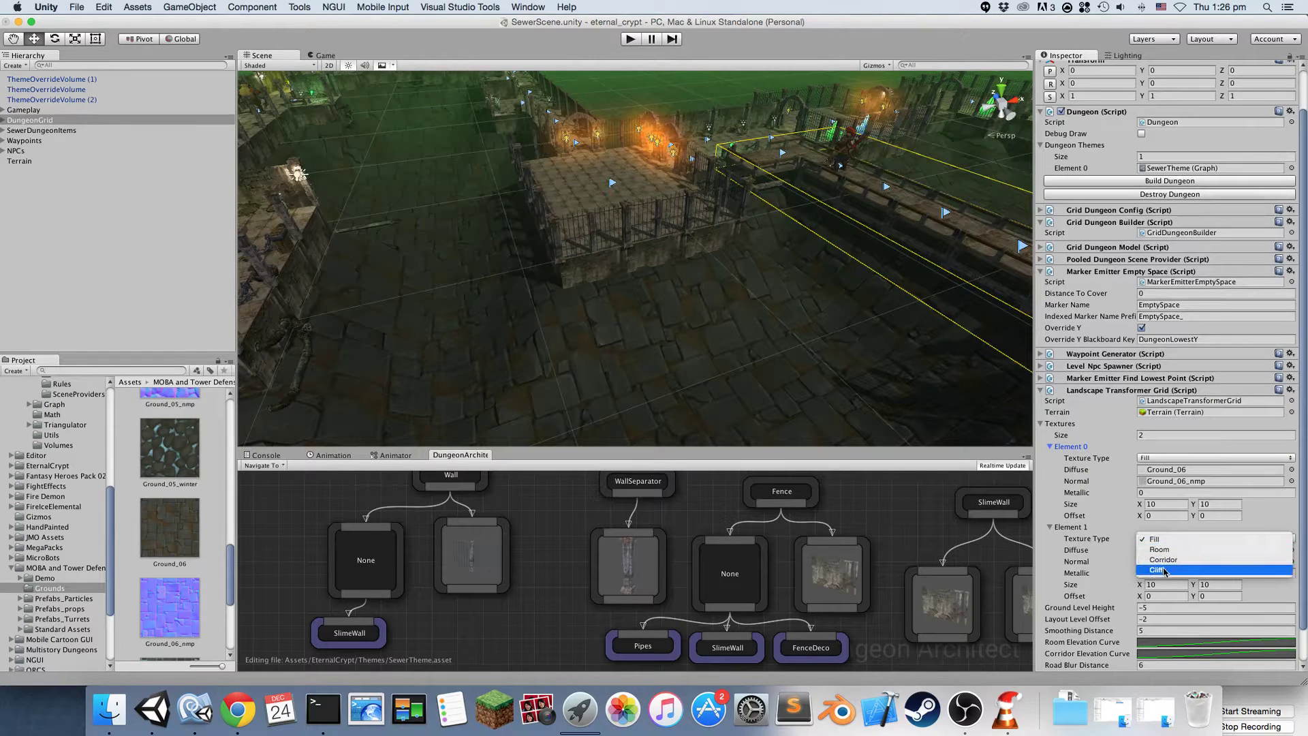
{"action": "left_click", "coordinate": [1163, 570]}
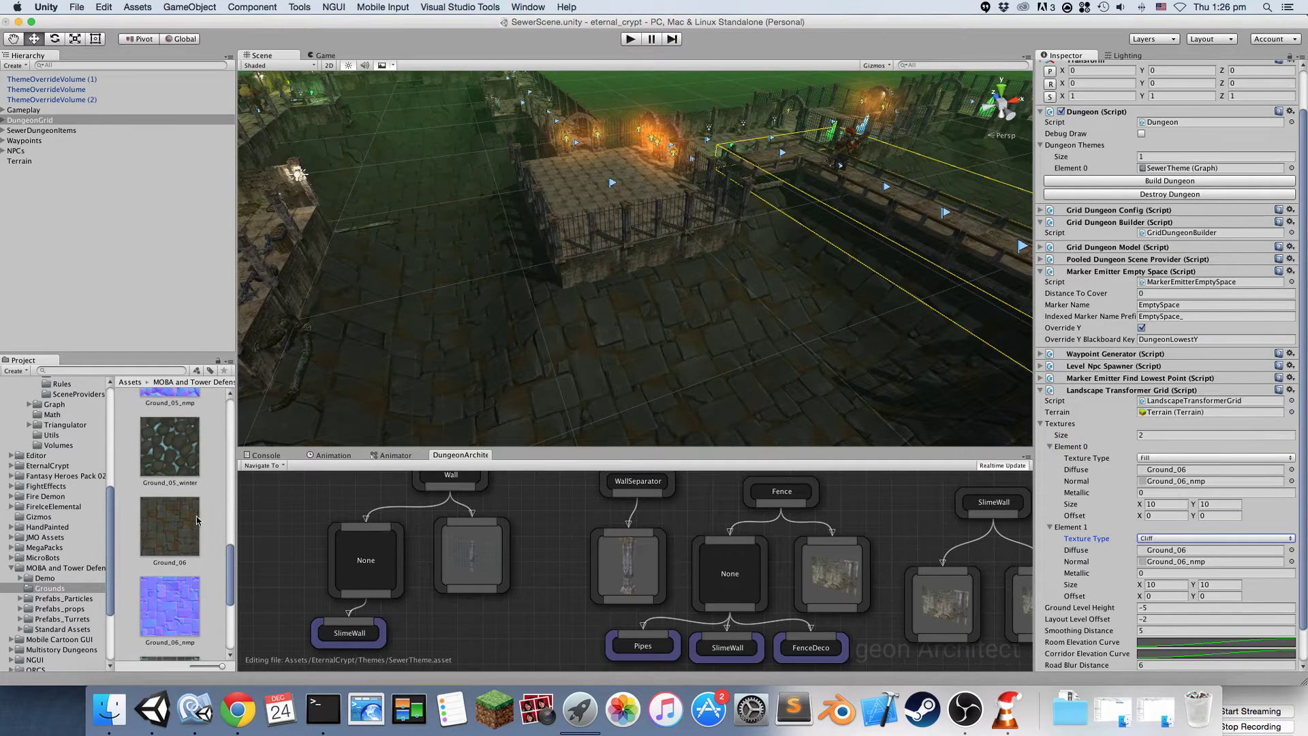
Step: Assign the Ground_05_winter texture as the diffuse of the Cliff texture, Element 1
{"action": "scroll", "coordinate": [191, 545], "scroll_direction": "up", "scroll_amount": 3}
{"action": "left_click", "coordinate": [171, 501]}
{"action": "left_click_drag", "start_coordinate": [1000, 559], "coordinate": [1179, 552]}
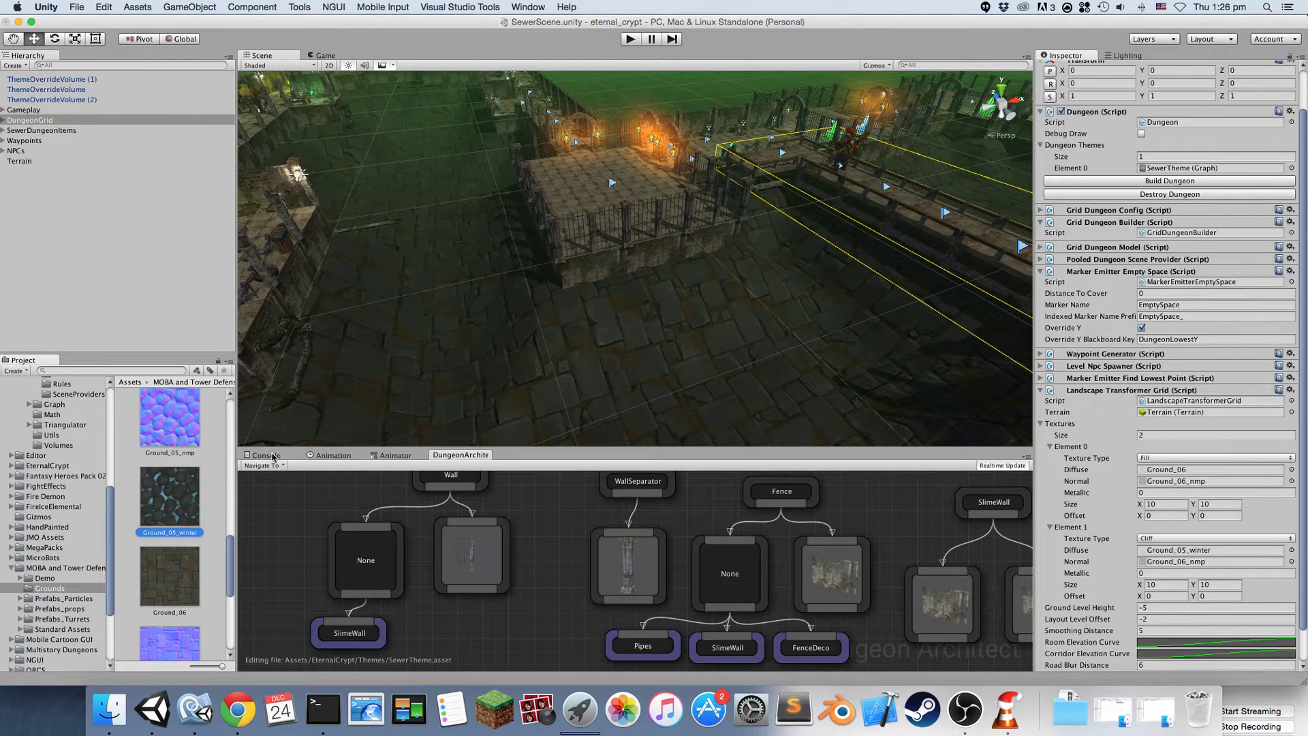
Step: Assign Ground_05 as diffuse and Ground_05_nmp as normal for the Cliff texture, Element 1, rebuild the dungeon and inspect its slopes
{"action": "scroll", "coordinate": [227, 467], "scroll_direction": "up", "scroll_amount": 4}
{"action": "left_click_drag", "start_coordinate": [179, 427], "coordinate": [1197, 556]}
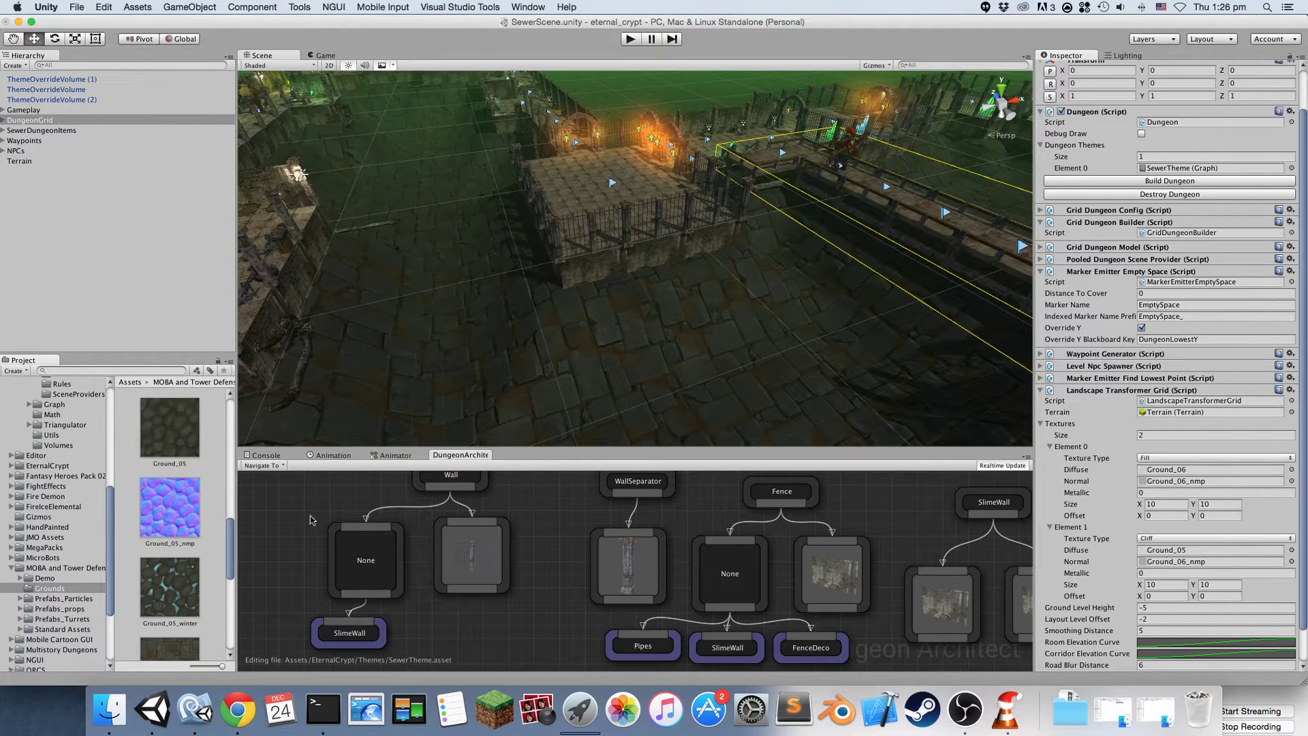
{"action": "left_click_drag", "start_coordinate": [172, 516], "coordinate": [1182, 564]}
{"action": "left_click", "coordinate": [1144, 182]}
{"action": "right_click_drag", "start_coordinate": [777, 266], "coordinate": [689, 264]}
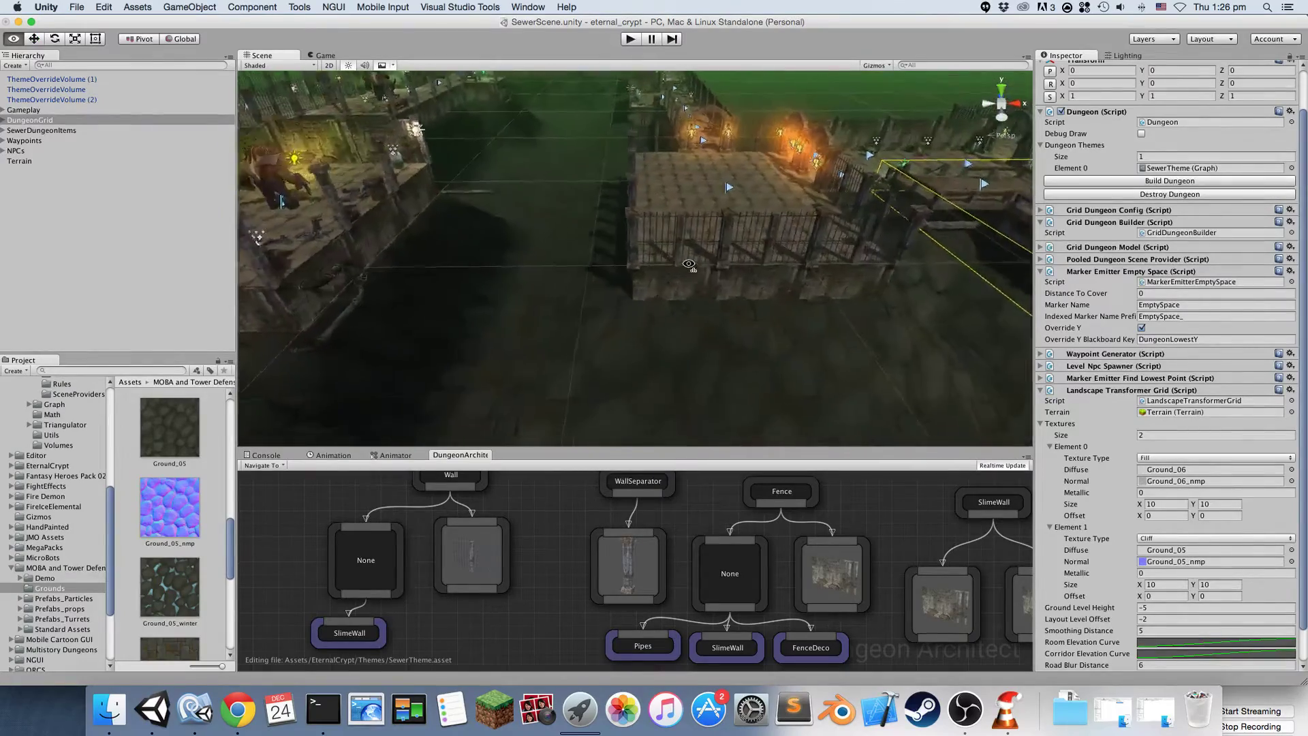
{"action": "left_click_drag", "start_coordinate": [690, 265], "coordinate": [857, 296], "text": "alt"}
{"action": "left_click_drag", "start_coordinate": [574, 244], "coordinate": [624, 237], "text": "alt"}
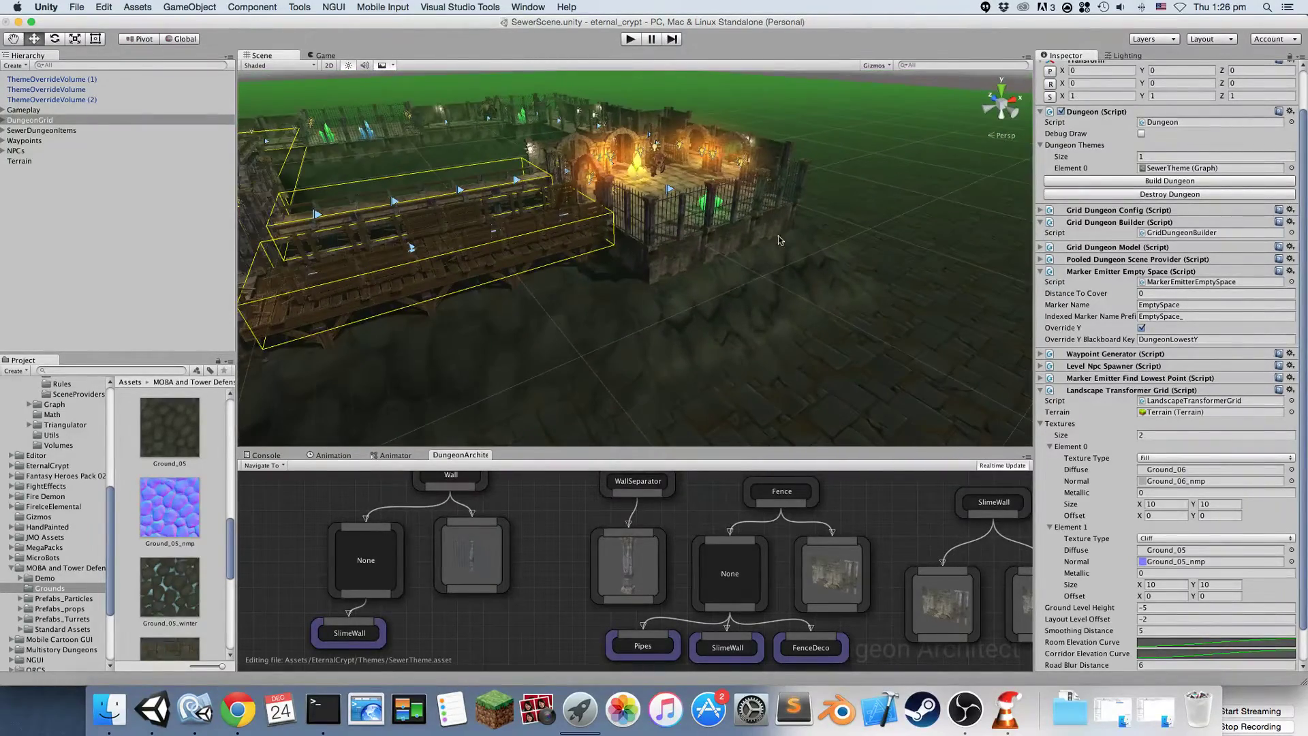
{"action": "left_click_drag", "start_coordinate": [678, 325], "coordinate": [807, 297], "text": "alt"}
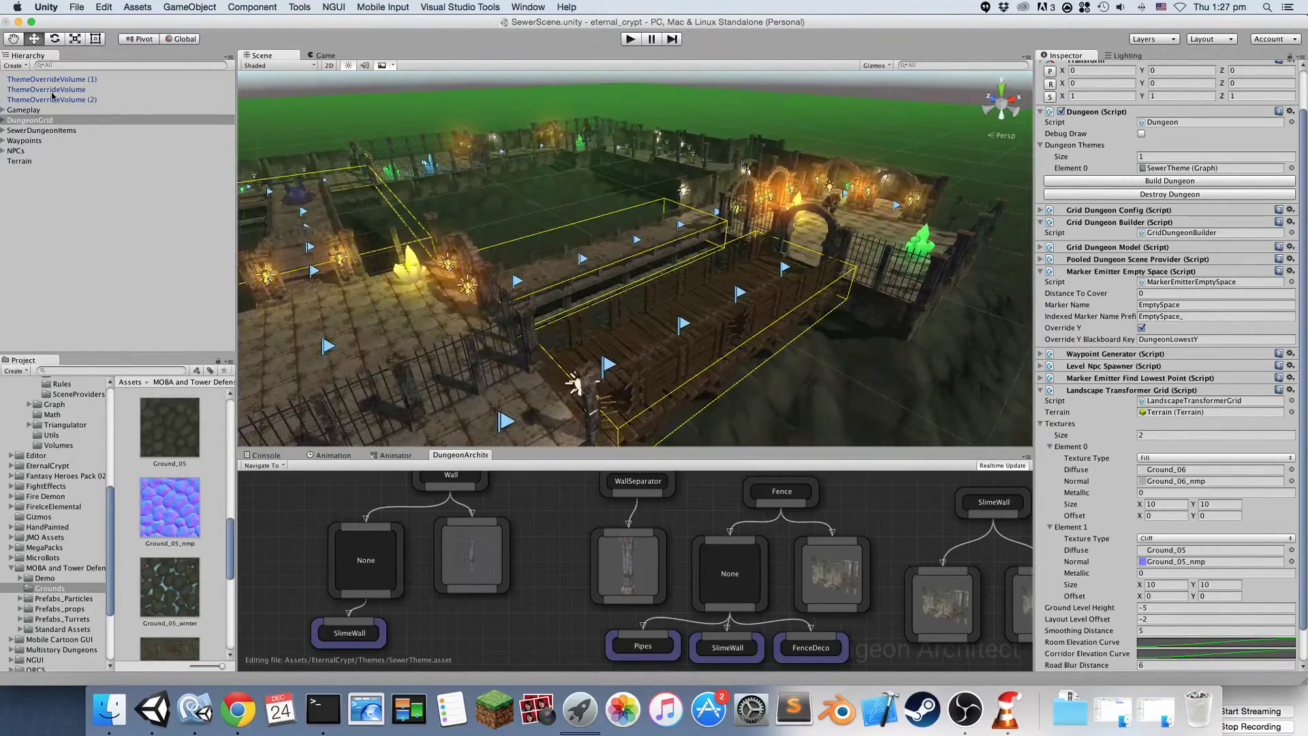
Step: Enable the Global Fog script on the Main Camera inside the Gameplay group
{"action": "left_click", "coordinate": [27, 110]}
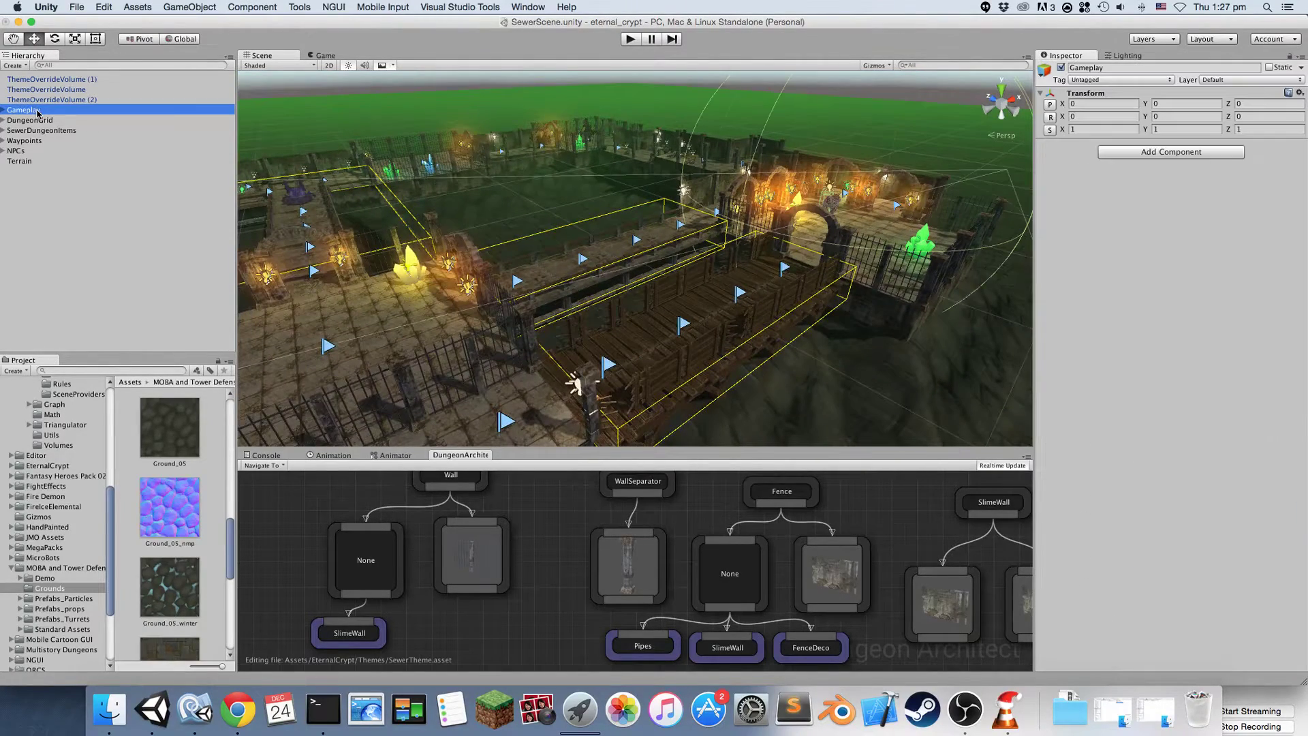
{"action": "left_click", "coordinate": [3, 121]}
{"action": "left_click", "coordinate": [3, 121]}
{"action": "left_click", "coordinate": [2, 140]}
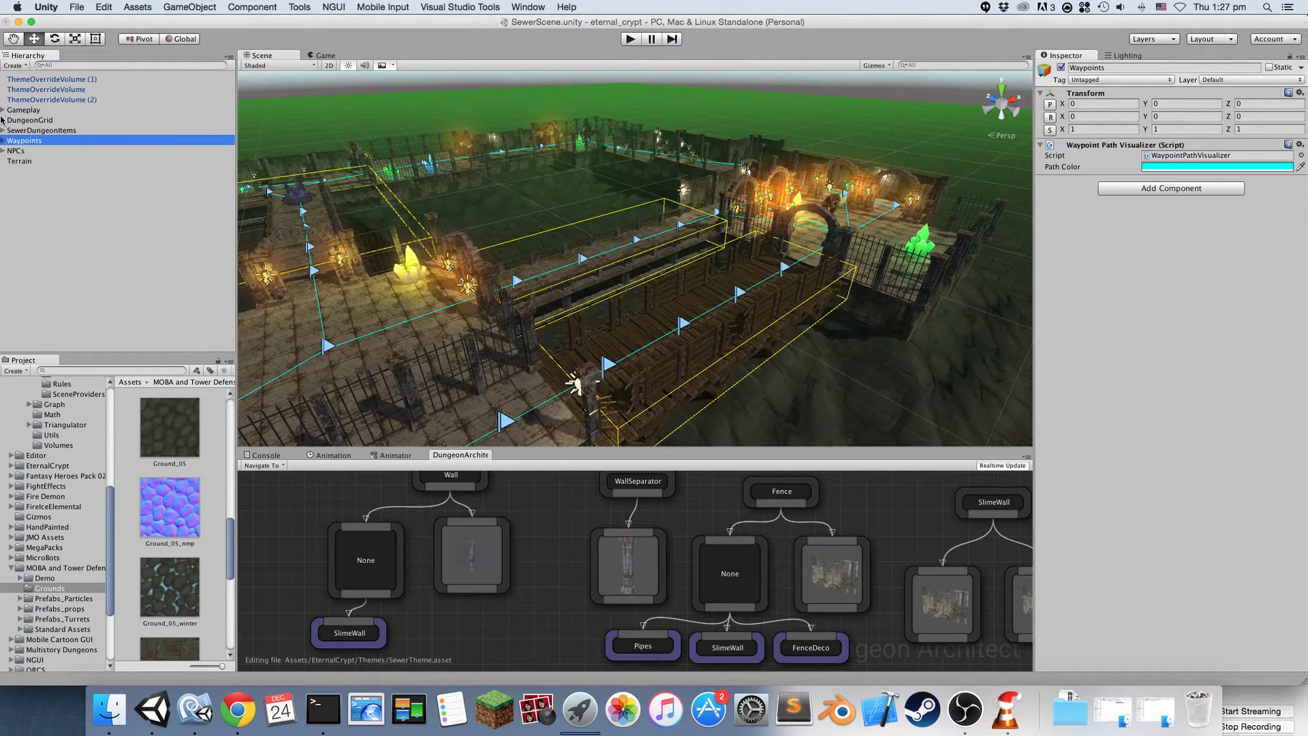
{"action": "left_click", "coordinate": [2, 111]}
{"action": "left_click", "coordinate": [24, 129]}
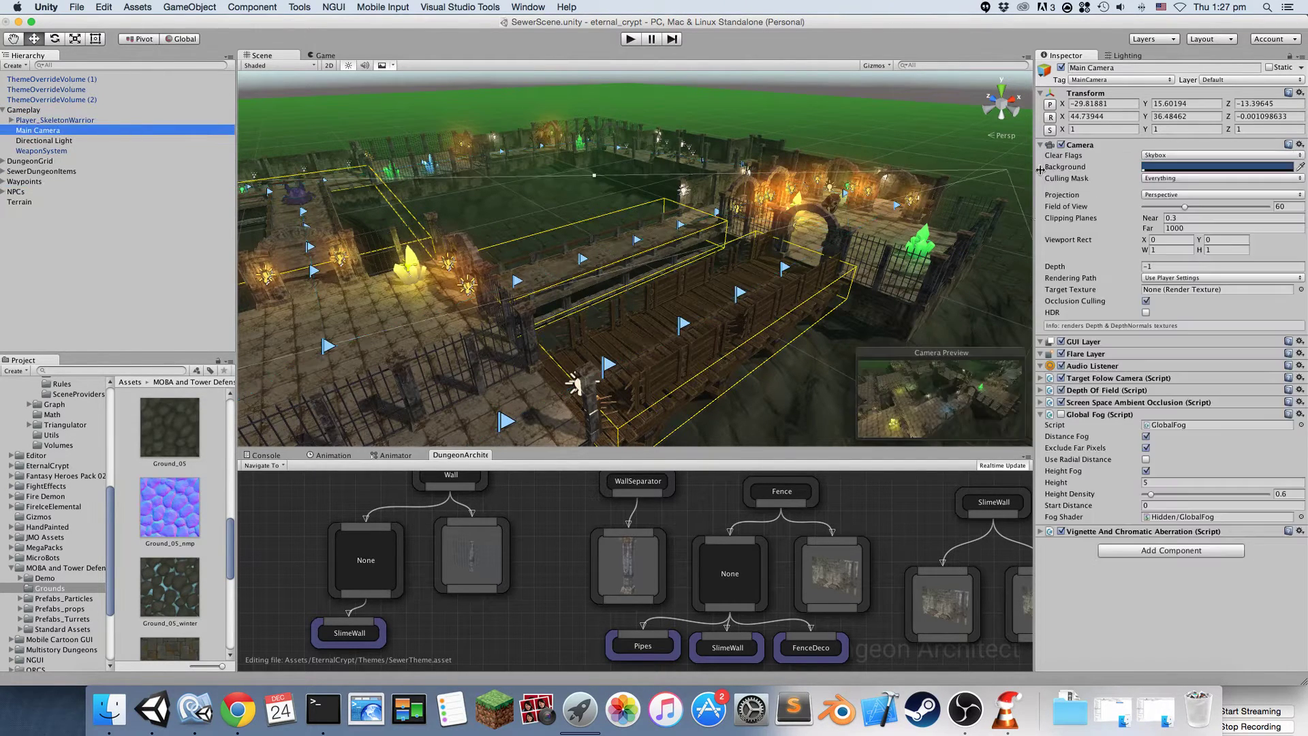
{"action": "left_click", "coordinate": [1062, 415]}
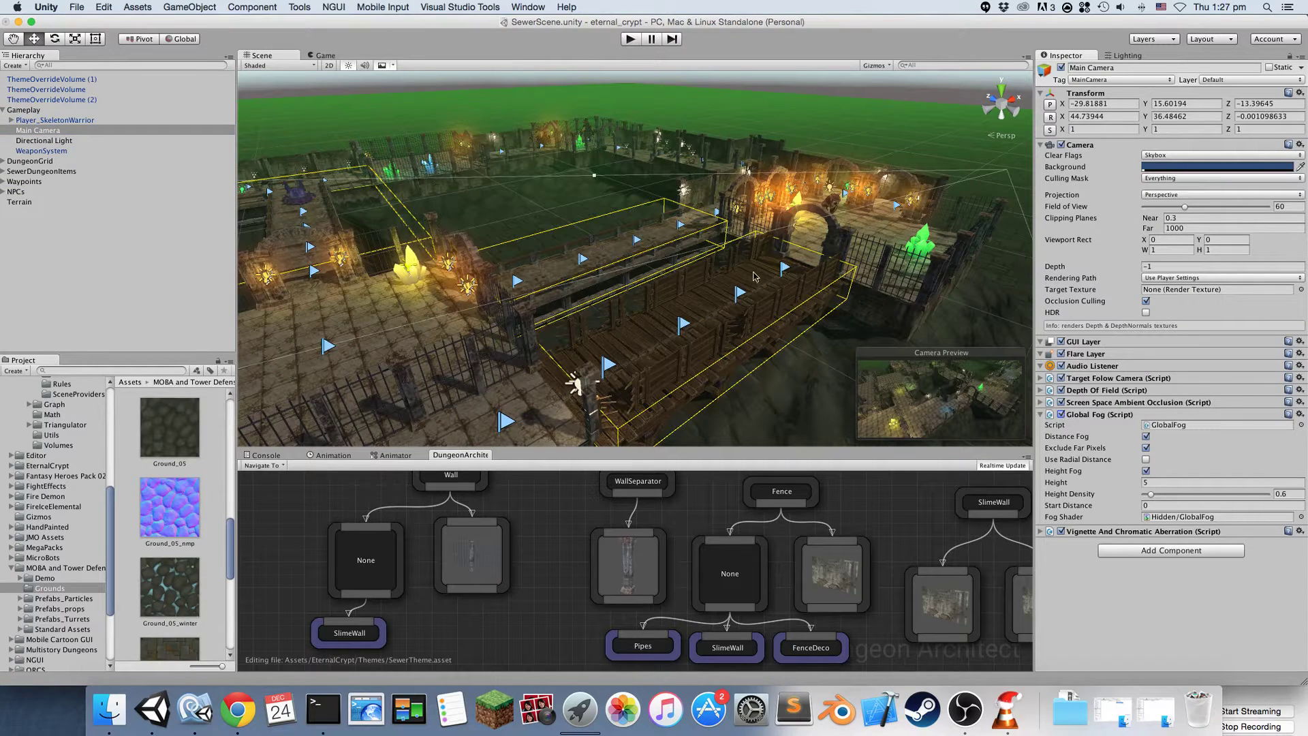
Step: Play-test the sewer scene, walking the character through rooms and across bridges to check the terrain and fog, and stop the game
{"action": "left_click", "coordinate": [631, 40]}
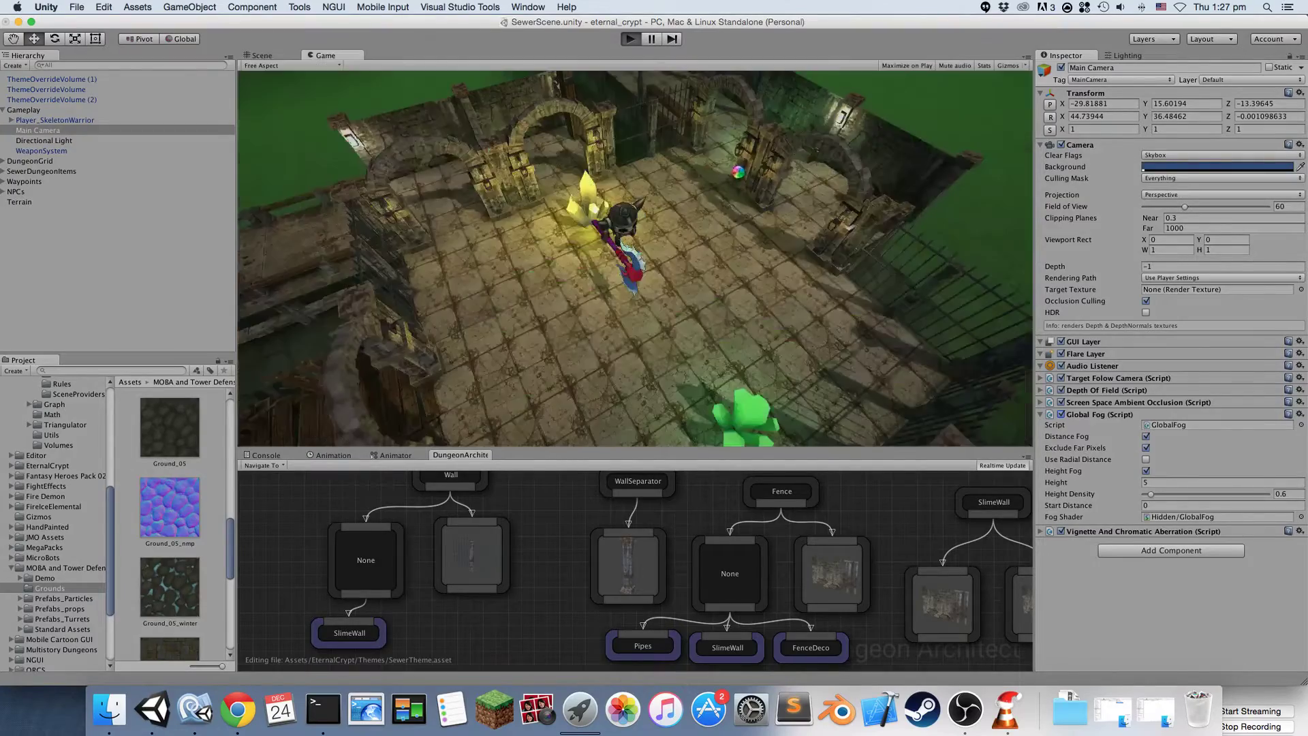
{"action": "left_click", "coordinate": [743, 247]}
{"action": "key", "text": "s"}
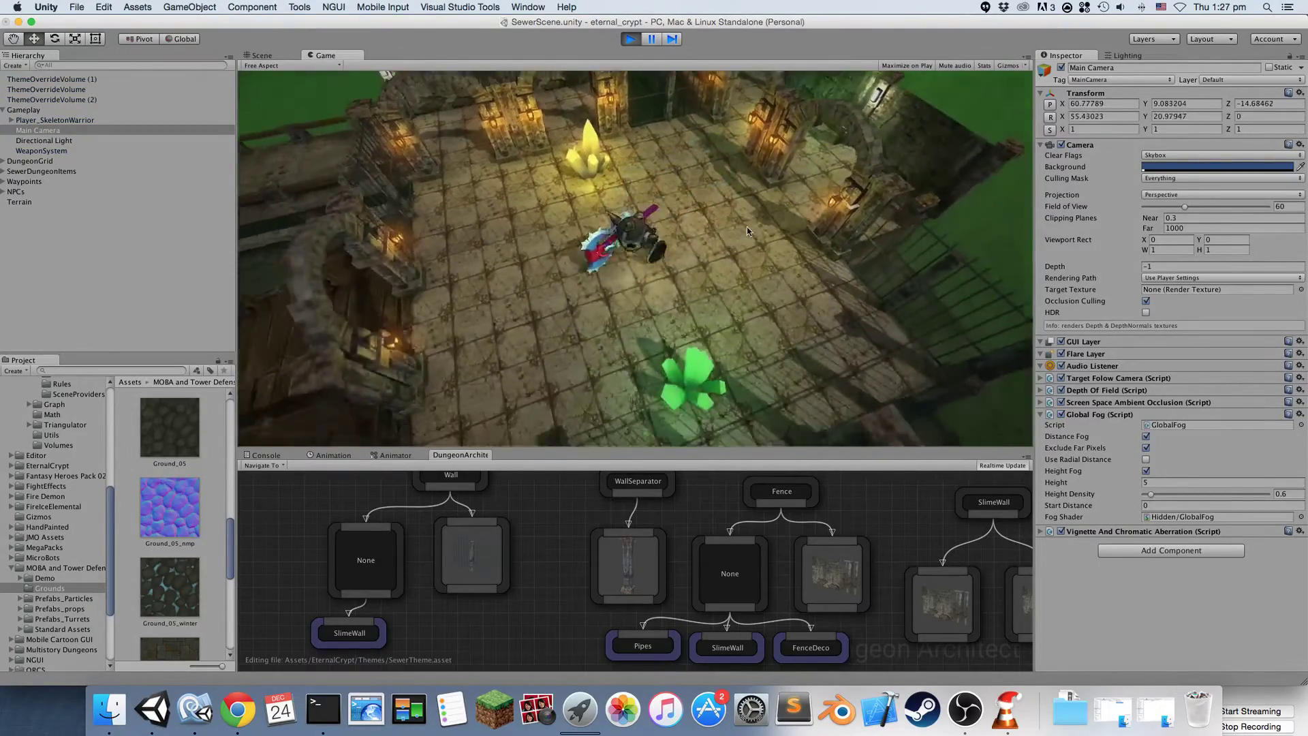
{"action": "key", "text": "a"}
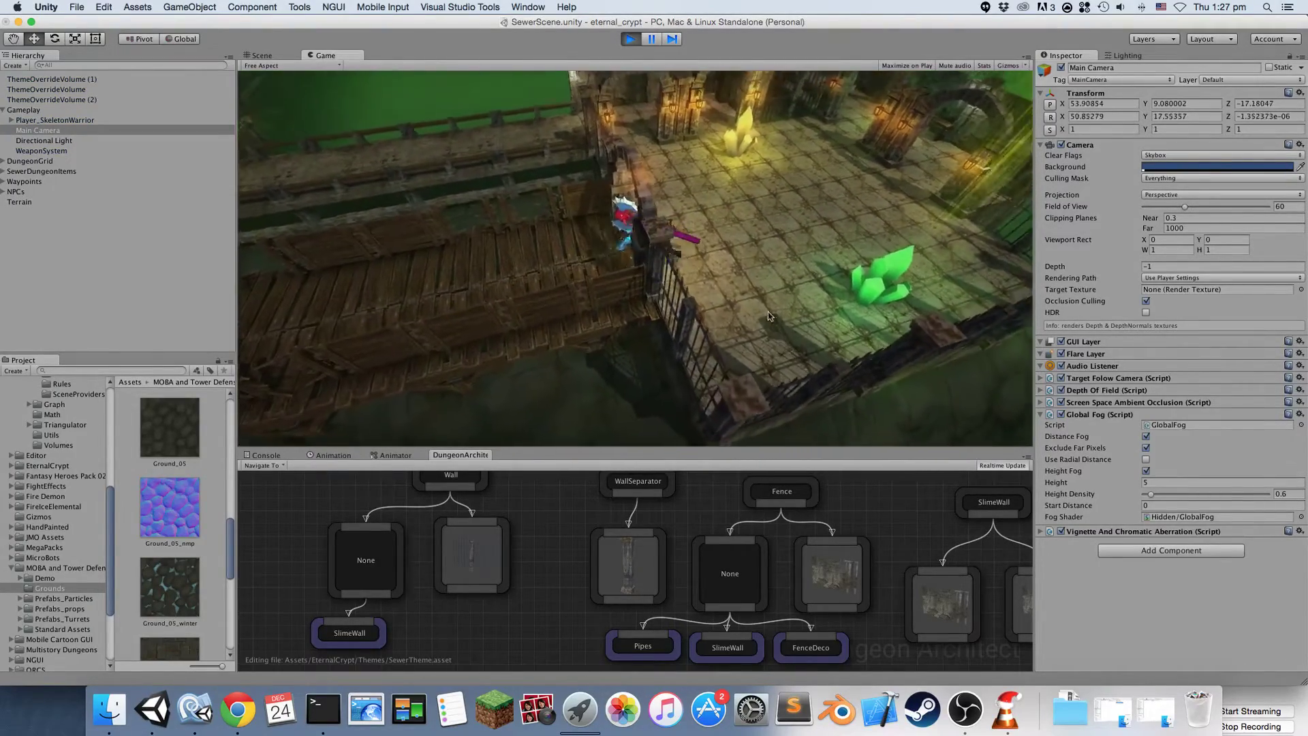
{"action": "key", "text": "a"}
{"action": "left_click", "coordinate": [685, 214]}
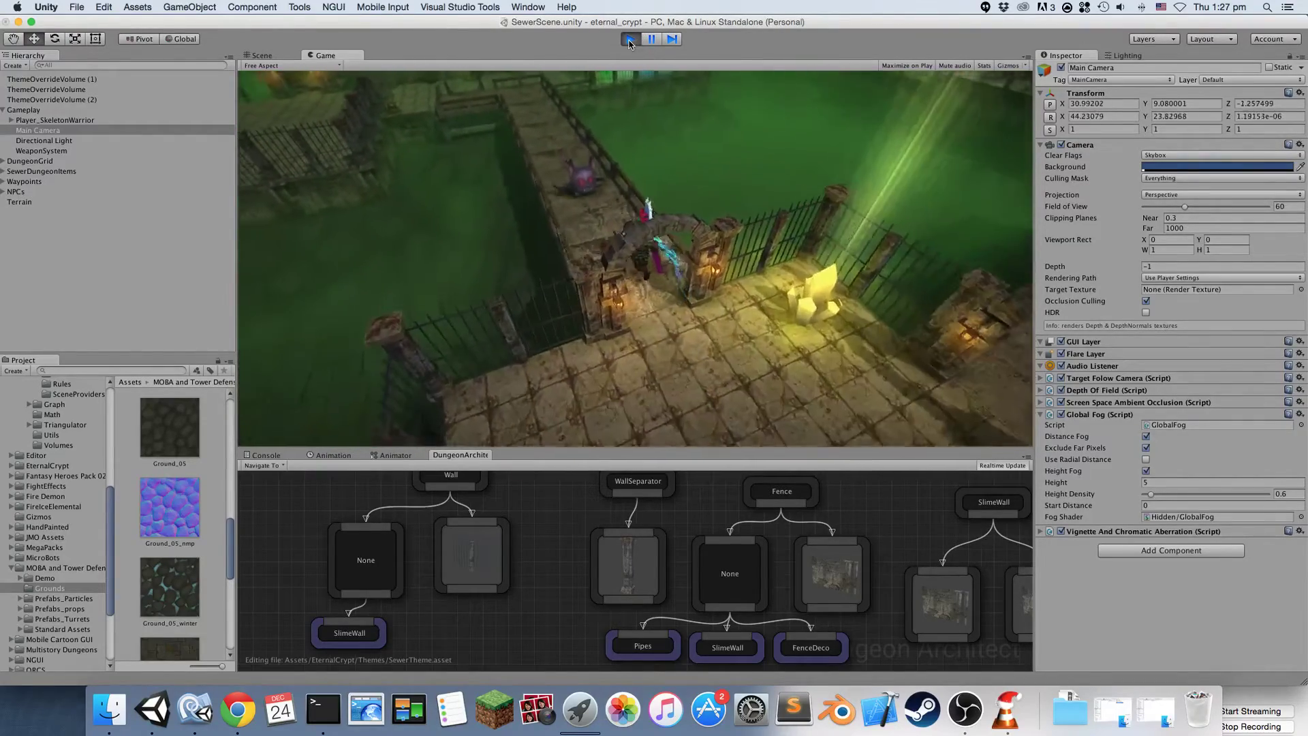
{"action": "left_click", "coordinate": [617, 160]}
{"action": "left_click", "coordinate": [648, 203]}
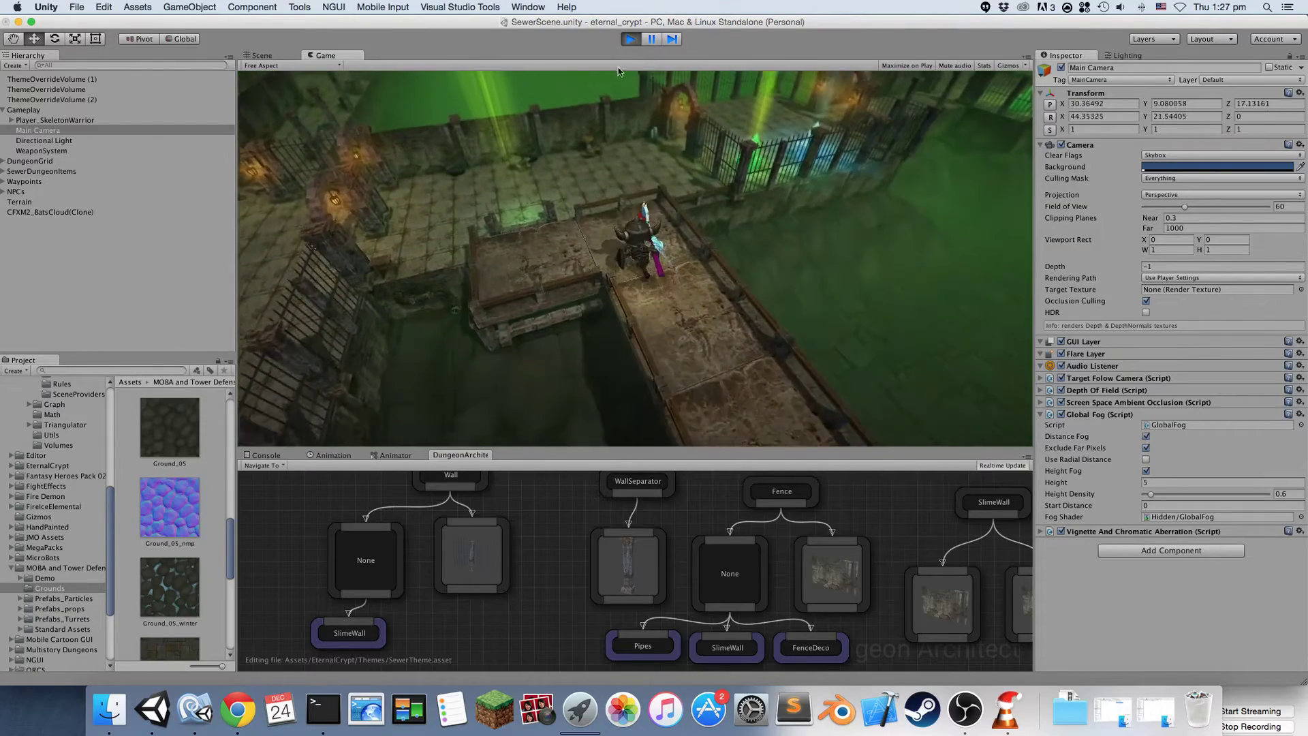
{"action": "left_click", "coordinate": [633, 40]}
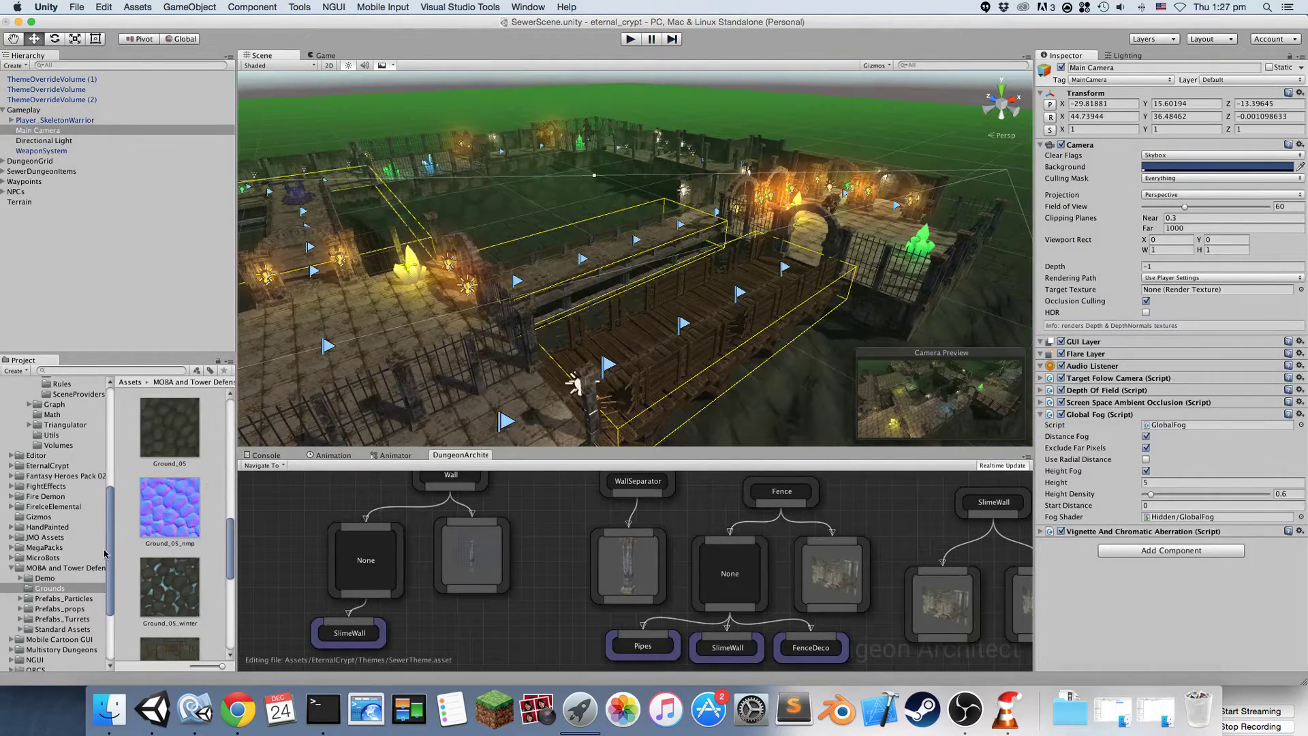
Step: Open the Demo_MOBA_DA scene from the Demo folder of the MOBA and Tower Defense assets
{"action": "scroll", "coordinate": [106, 553], "scroll_direction": "up", "scroll_amount": 5}
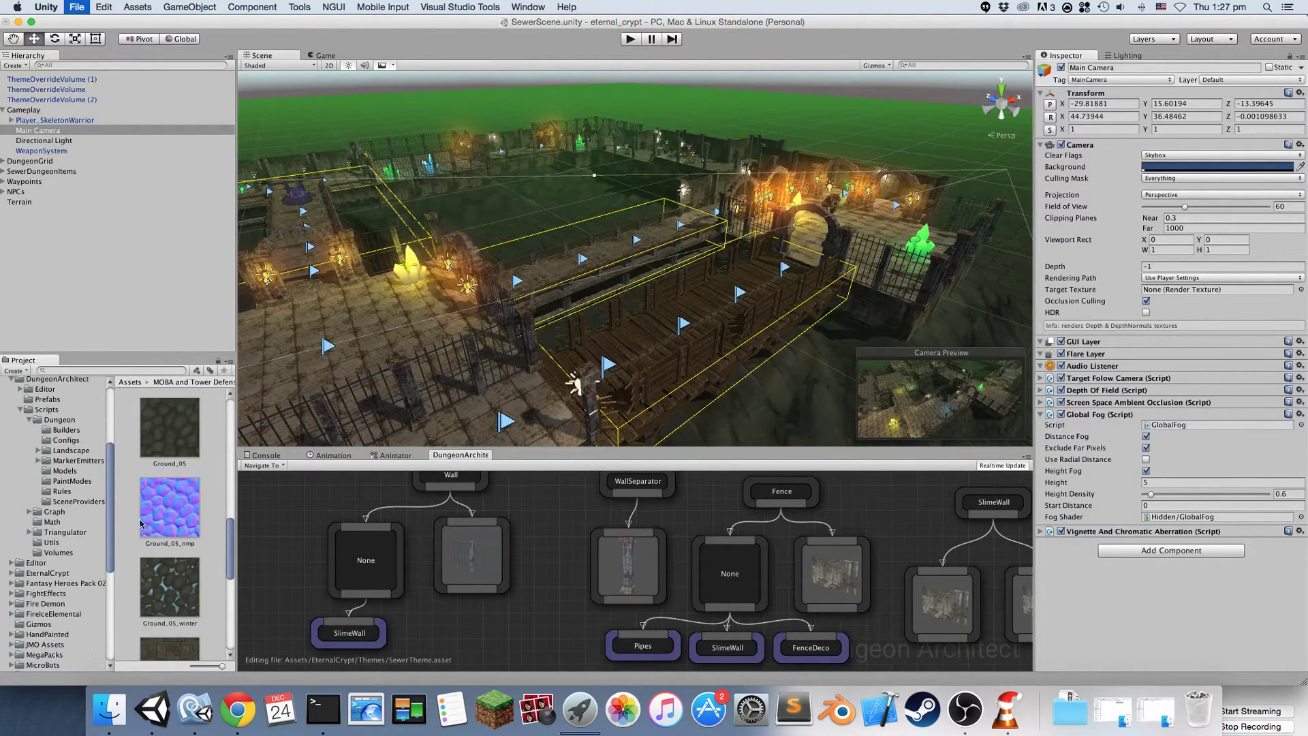
{"action": "left_click_drag", "start_coordinate": [111, 503], "coordinate": [111, 587]}
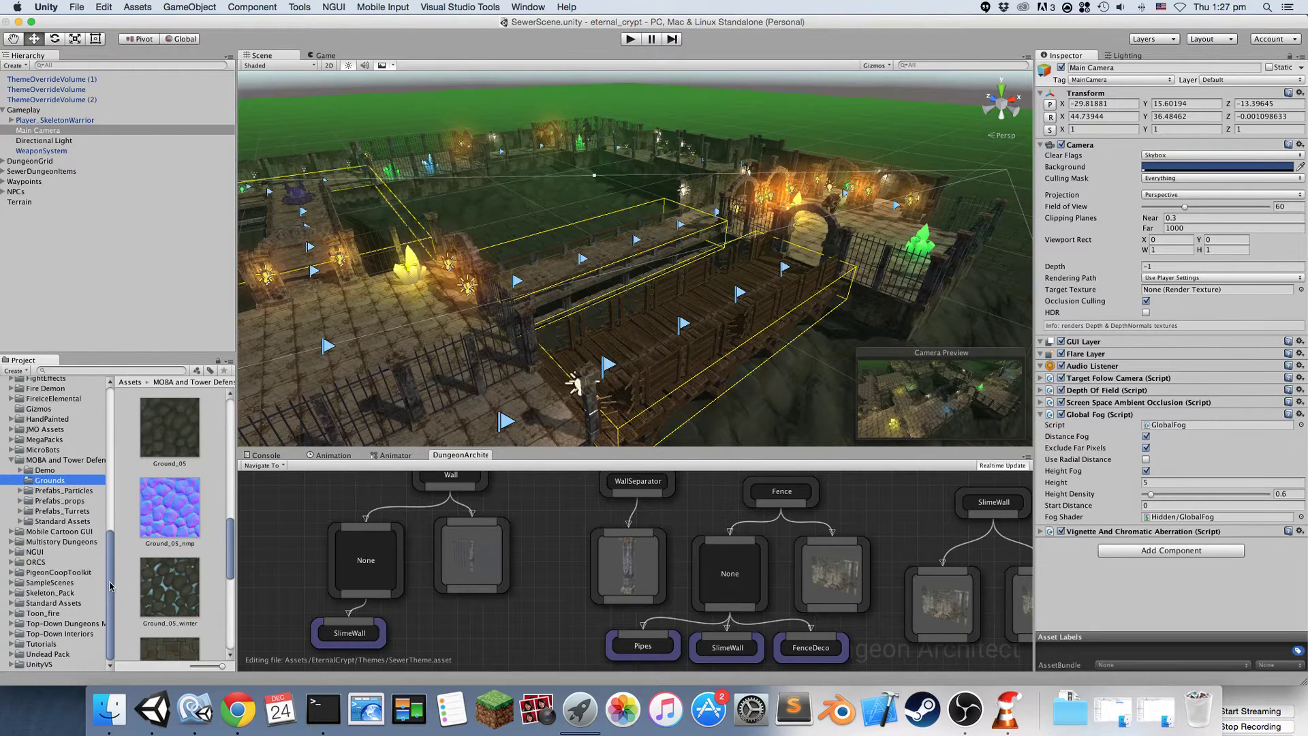
{"action": "left_click", "coordinate": [44, 461]}
{"action": "left_click", "coordinate": [45, 471]}
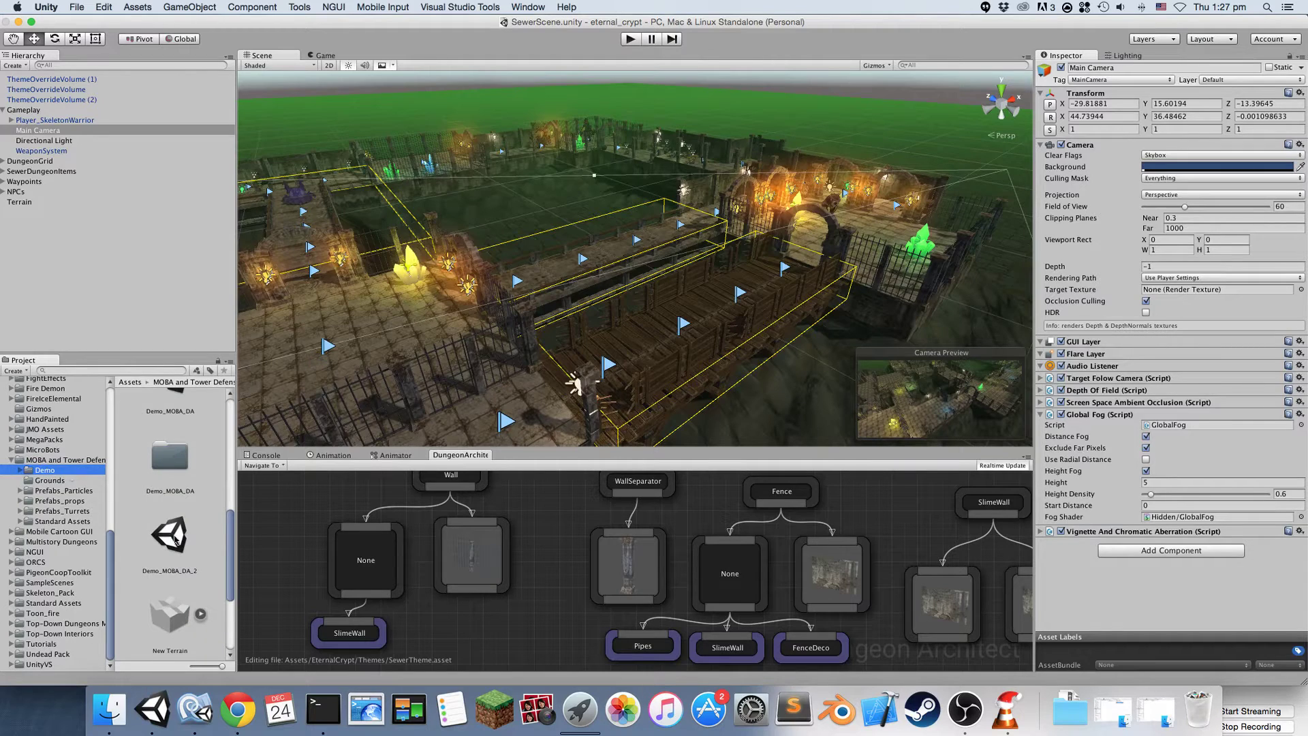
{"action": "scroll", "coordinate": [175, 538], "scroll_direction": "up", "scroll_amount": 3}
{"action": "left_click", "coordinate": [175, 459]}
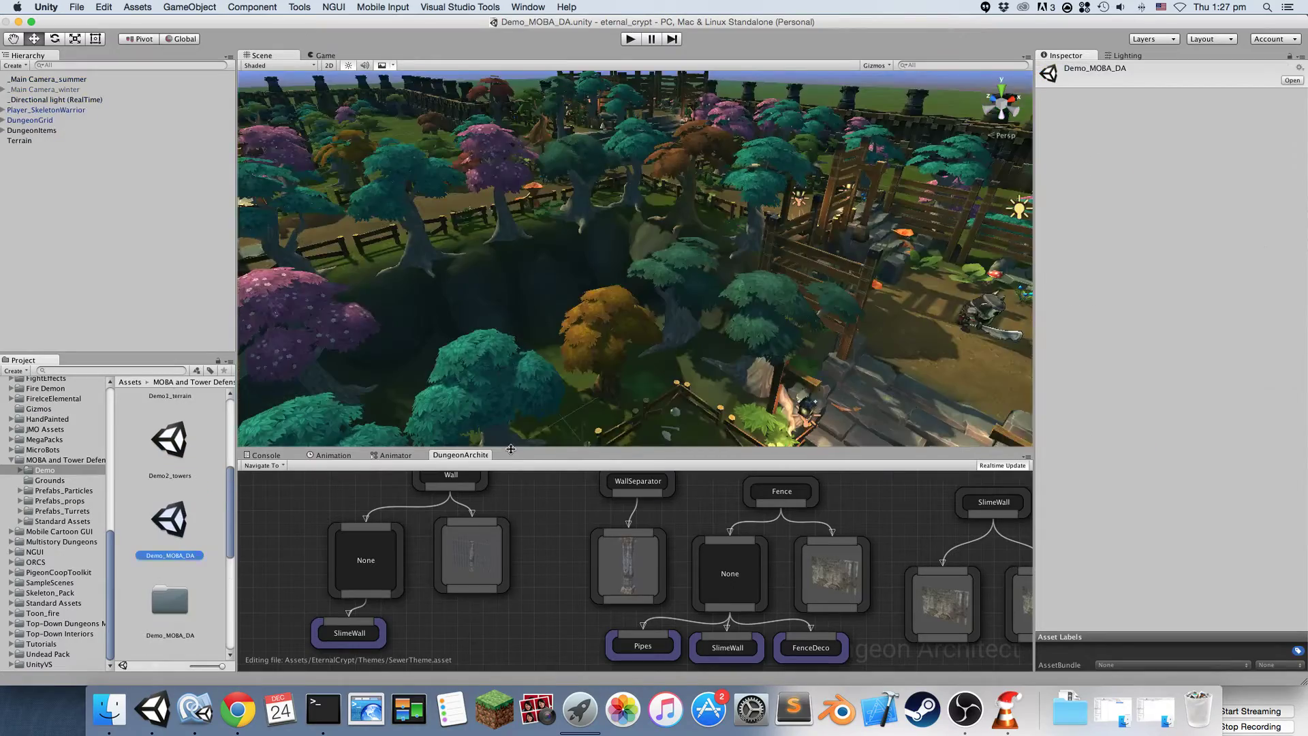
Step: Enlarge the Scene view and examine the forest demo's terrain cliffs between the trees and fences
{"action": "left_click_drag", "start_coordinate": [511, 449], "coordinate": [511, 555]}
{"action": "left_click_drag", "start_coordinate": [614, 344], "coordinate": [230, 282], "text": "alt"}
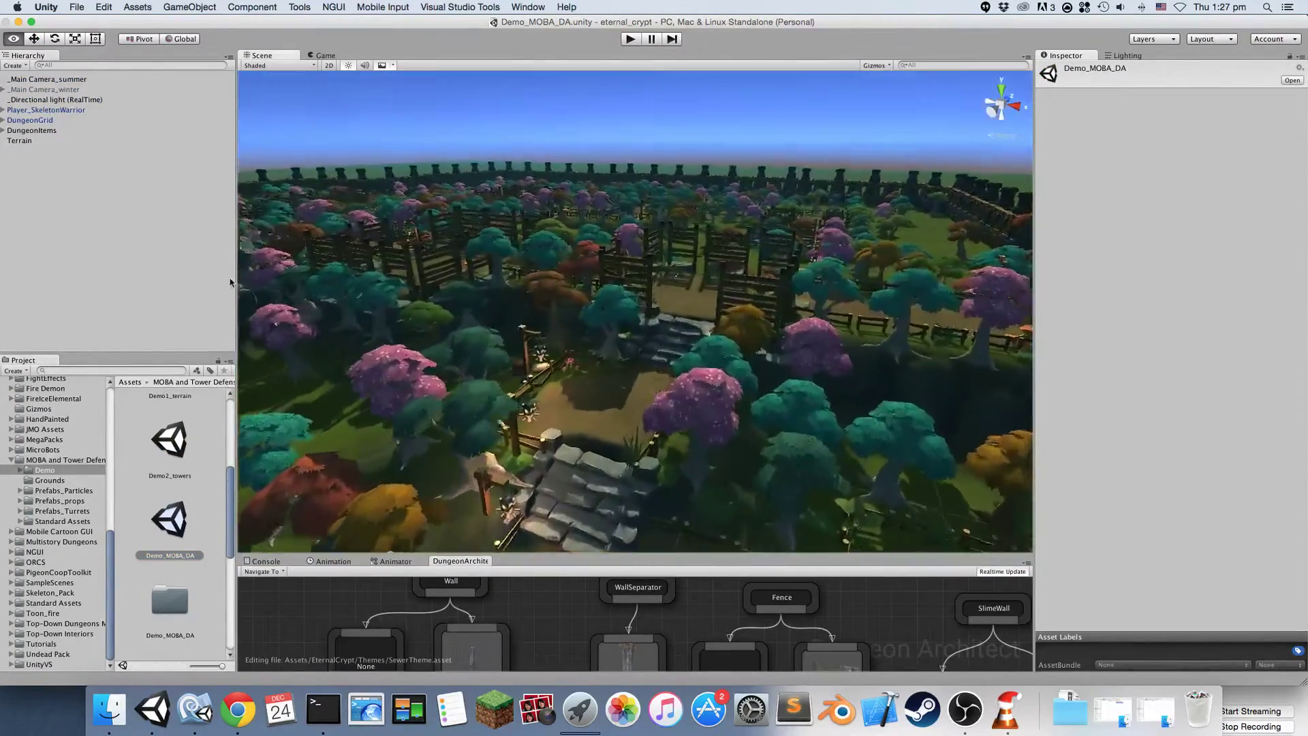
{"action": "key", "text": "w"}
{"action": "right_click_drag", "start_coordinate": [230, 282], "coordinate": [656, 302]}
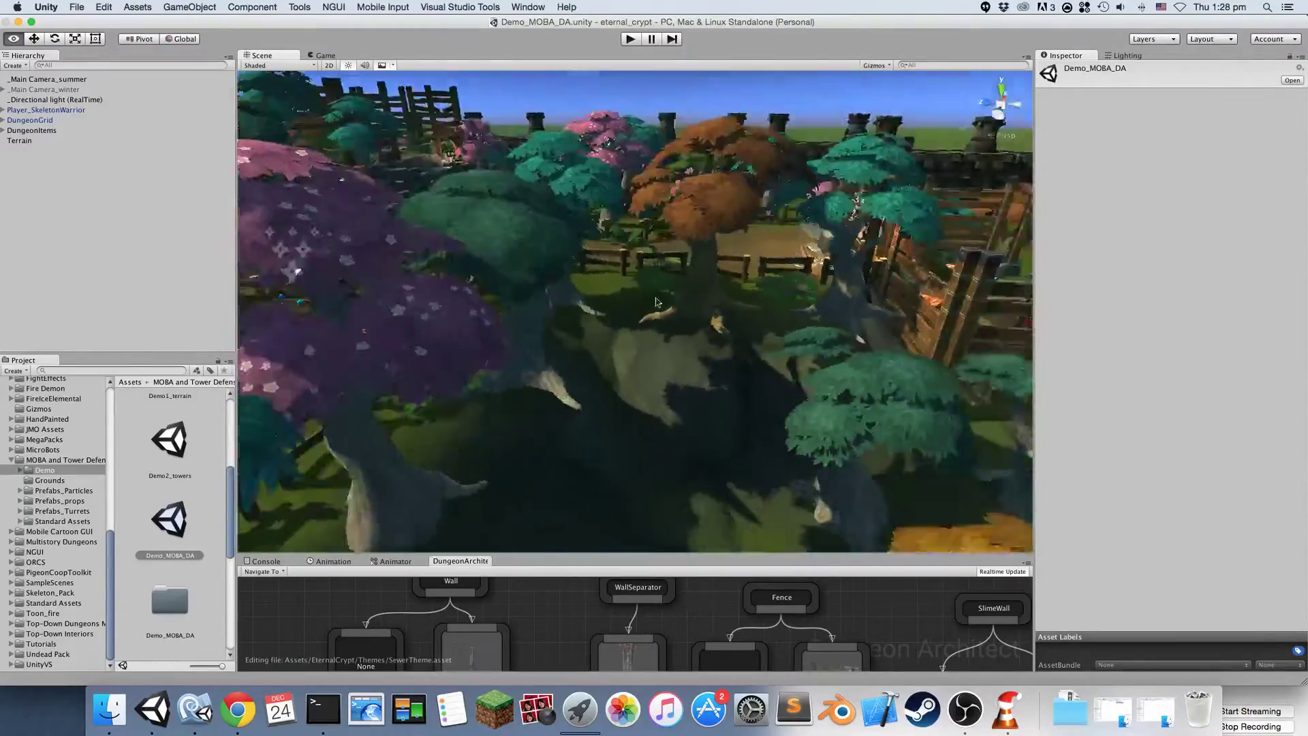
{"action": "left_click_drag", "start_coordinate": [657, 302], "coordinate": [775, 364], "text": "alt"}
{"action": "left_click_drag", "start_coordinate": [638, 258], "coordinate": [503, 351], "text": "alt"}
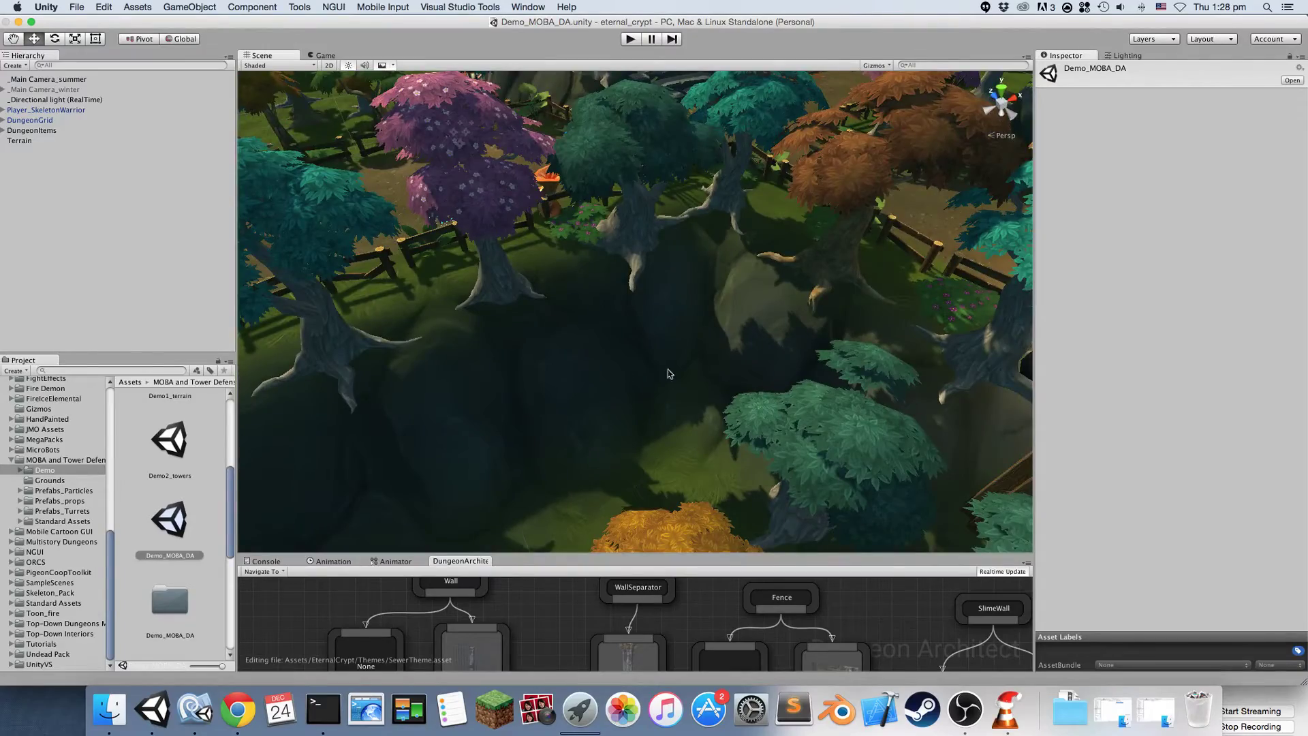
{"action": "left_click_drag", "start_coordinate": [667, 374], "coordinate": [232, 359], "text": "alt"}
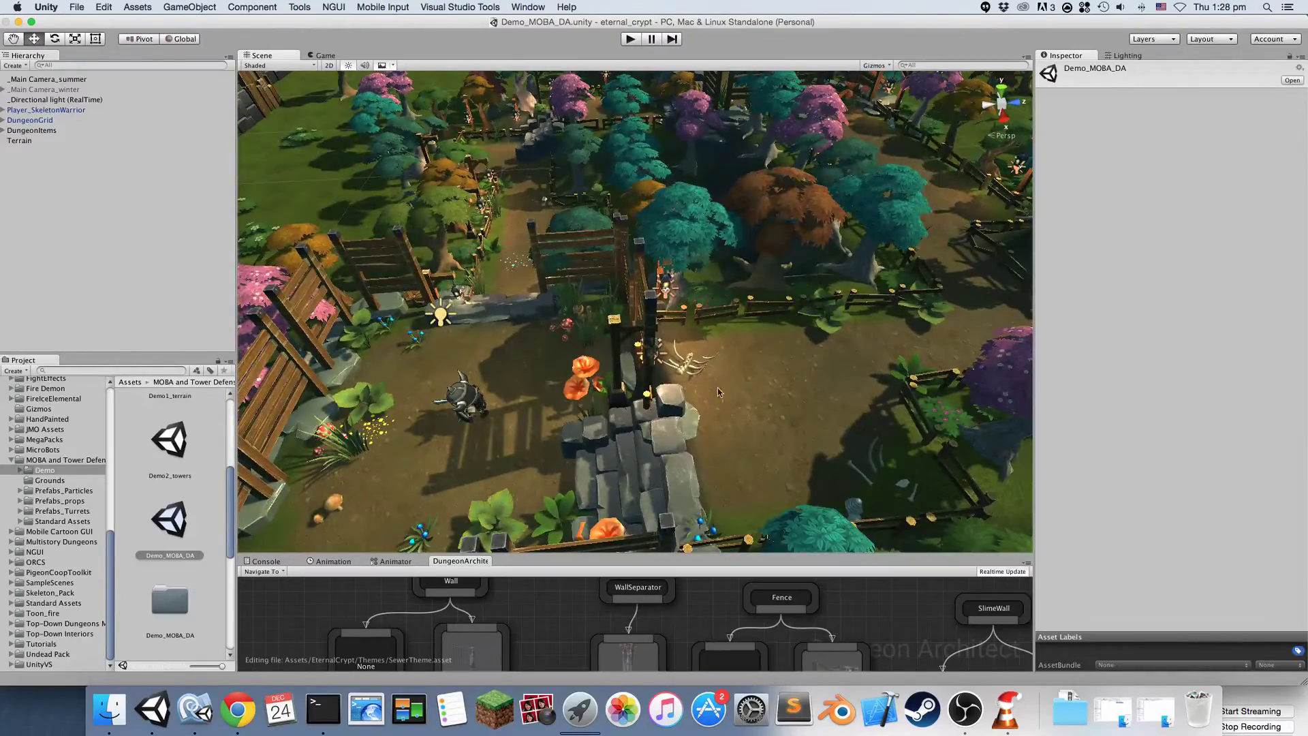
Step: Examine the dirt paths, stone stairs and fenced rooms of the forest demo at close range
{"action": "left_click_drag", "start_coordinate": [753, 411], "coordinate": [954, 417], "text": "alt"}
{"action": "right_click_drag", "start_coordinate": [954, 417], "coordinate": [982, 422]}
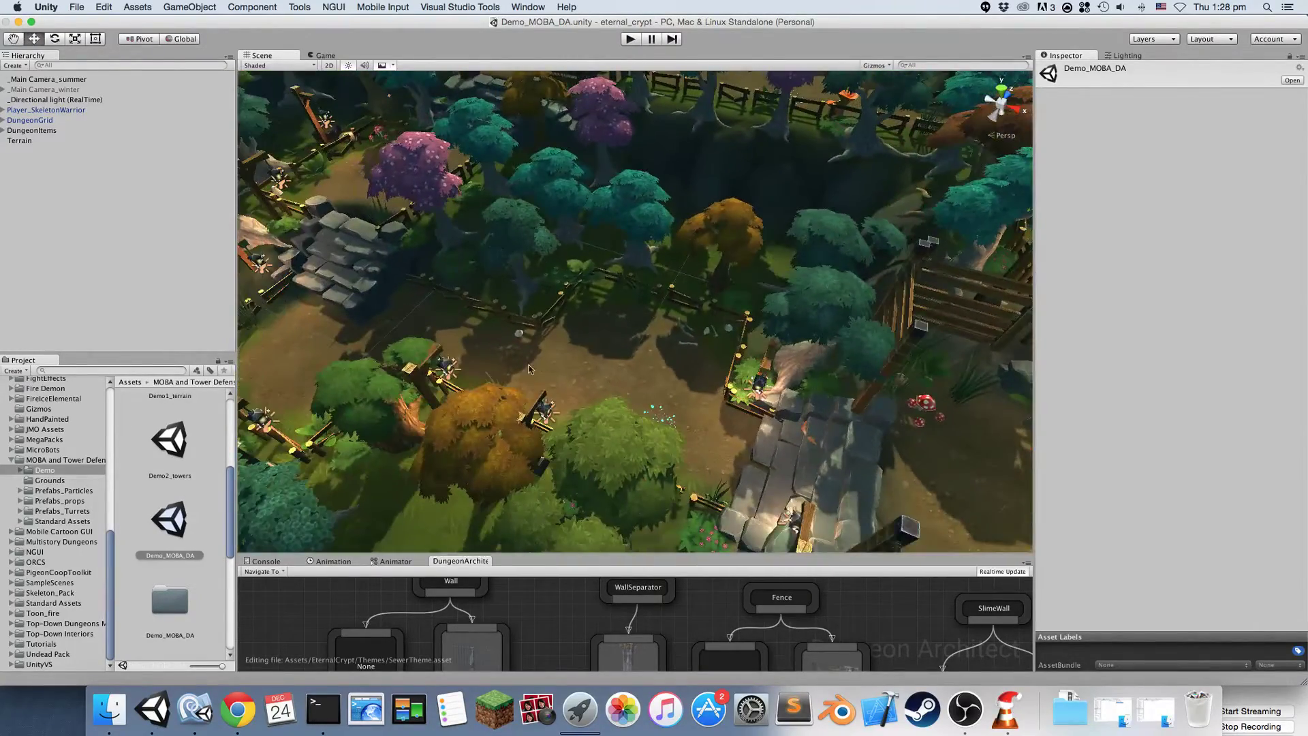
{"action": "left_click_drag", "start_coordinate": [359, 342], "coordinate": [719, 208], "text": "alt"}
{"action": "key", "text": "w"}
{"action": "right_click_drag", "start_coordinate": [554, 222], "coordinate": [869, 305]}
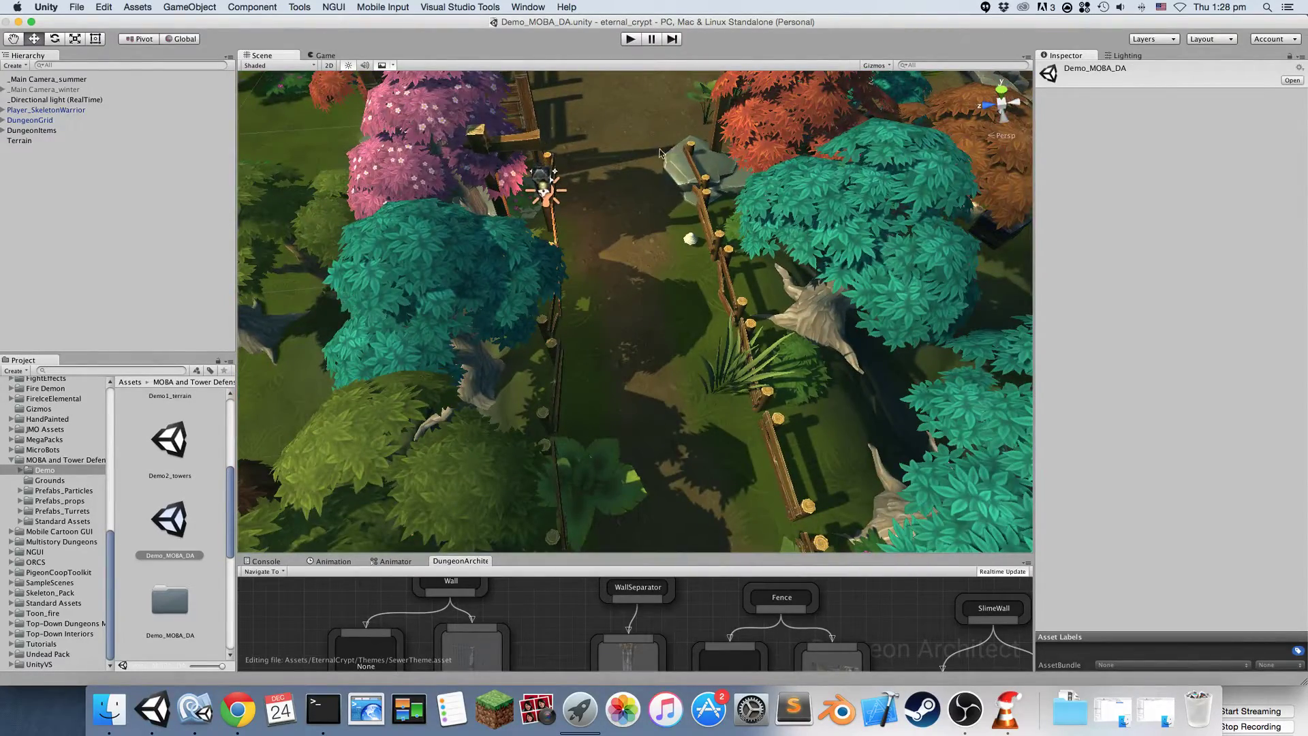
{"action": "right_click_drag", "start_coordinate": [597, 235], "coordinate": [886, 85]}
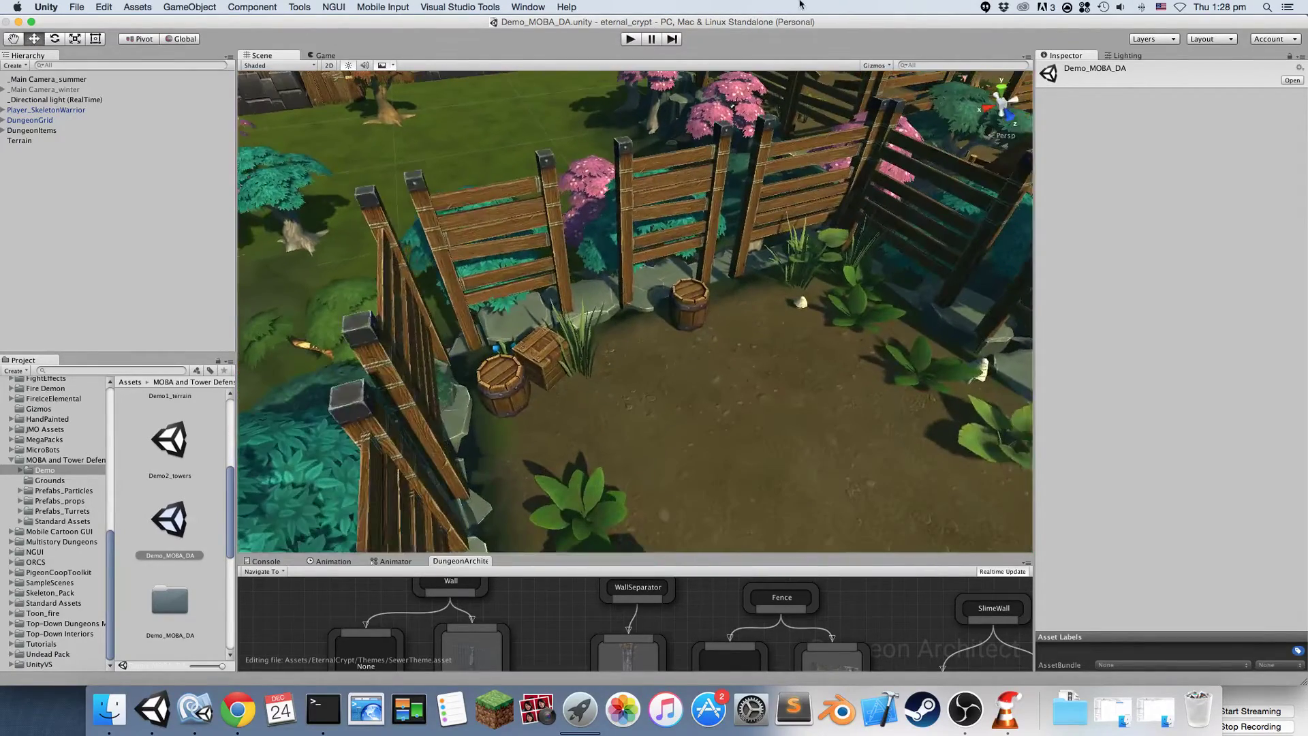
Step: Play-test the forest demo, walking the character along the paths and through the rooms, and stop the game
{"action": "left_click", "coordinate": [631, 39]}
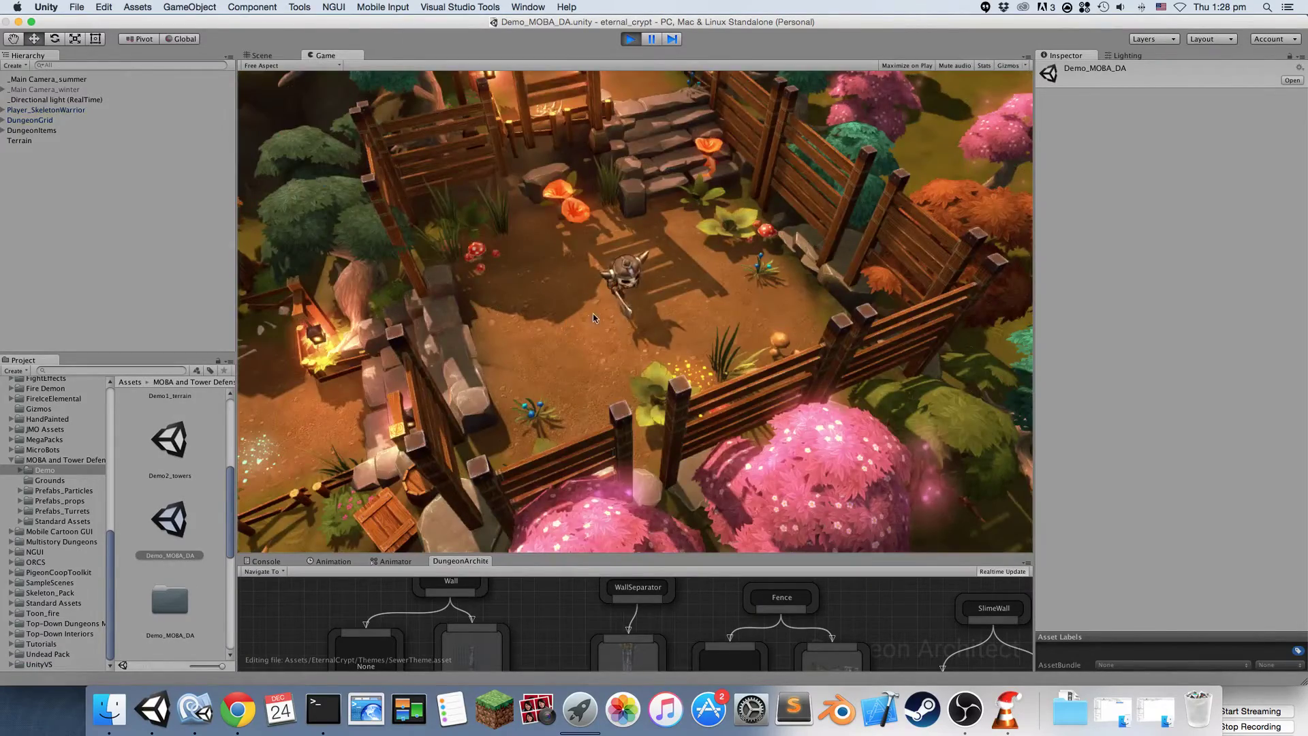
{"action": "key", "text": "a"}
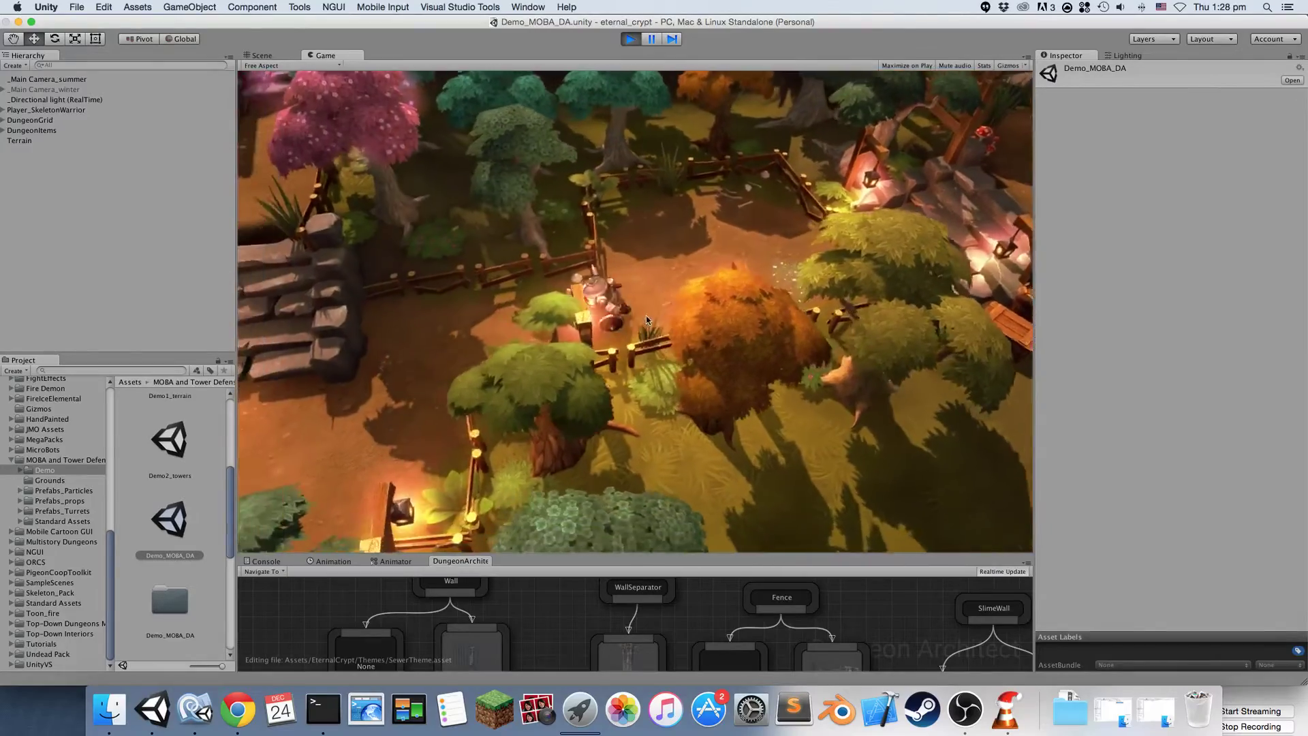
{"action": "key", "text": "w"}
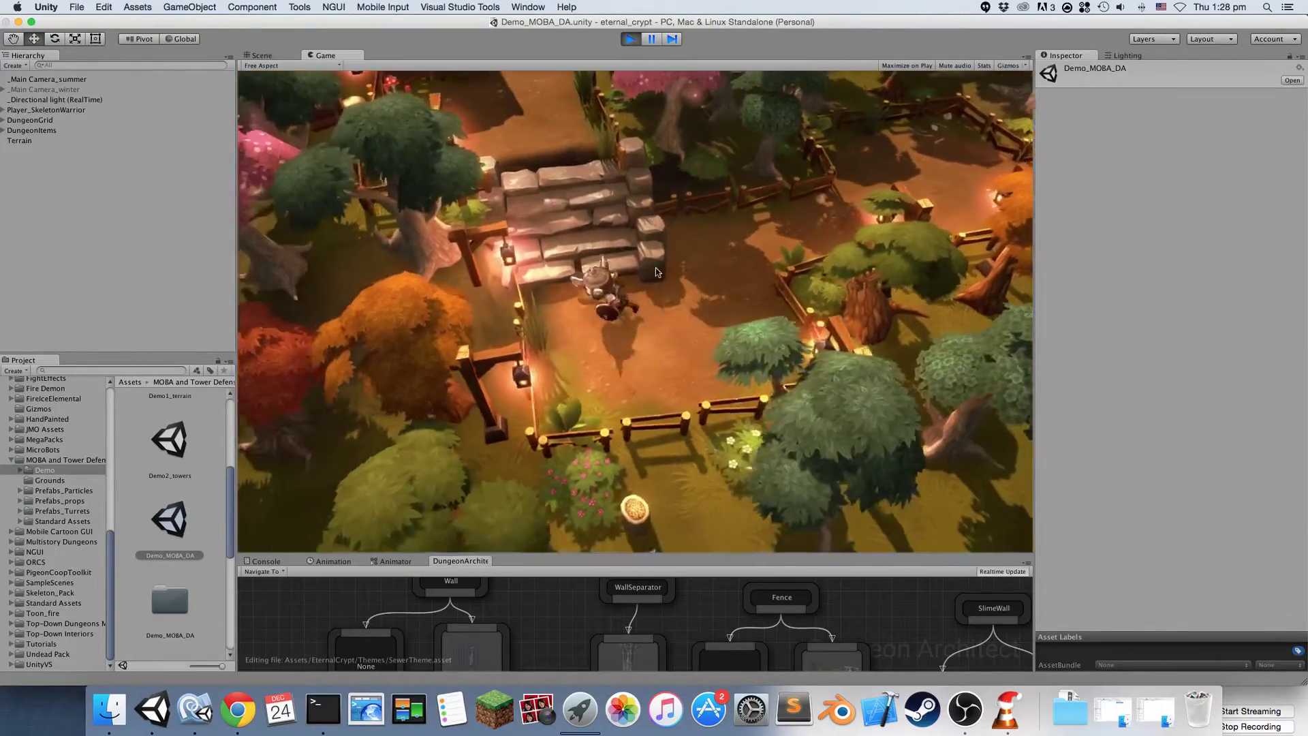
{"action": "mouse_move", "coordinate": [656, 268]}
{"action": "left_mouse_down"}
{"action": "mouse_move", "coordinate": [675, 166]}
{"action": "mouse_move", "coordinate": [710, 183]}
{"action": "mouse_move", "coordinate": [564, 220]}
{"action": "mouse_move", "coordinate": [612, 190]}
{"action": "left_mouse_up"}
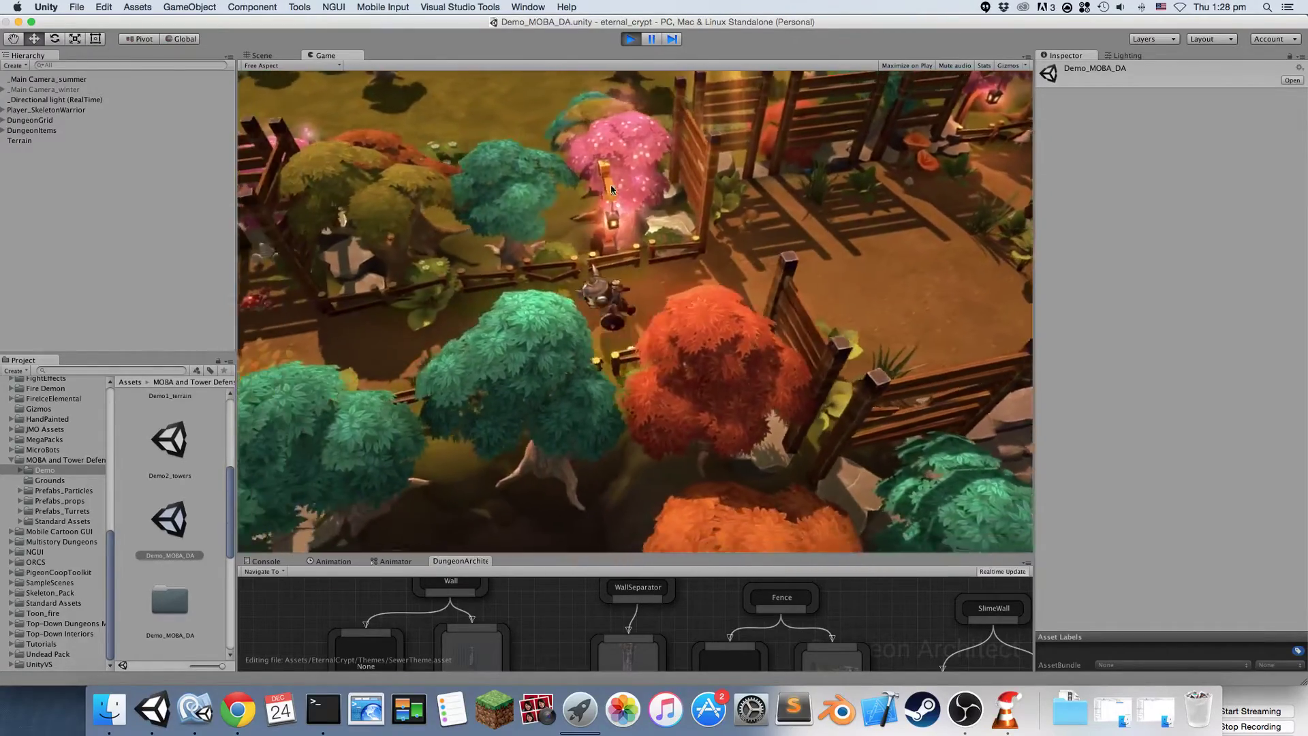
{"action": "key", "text": "a"}
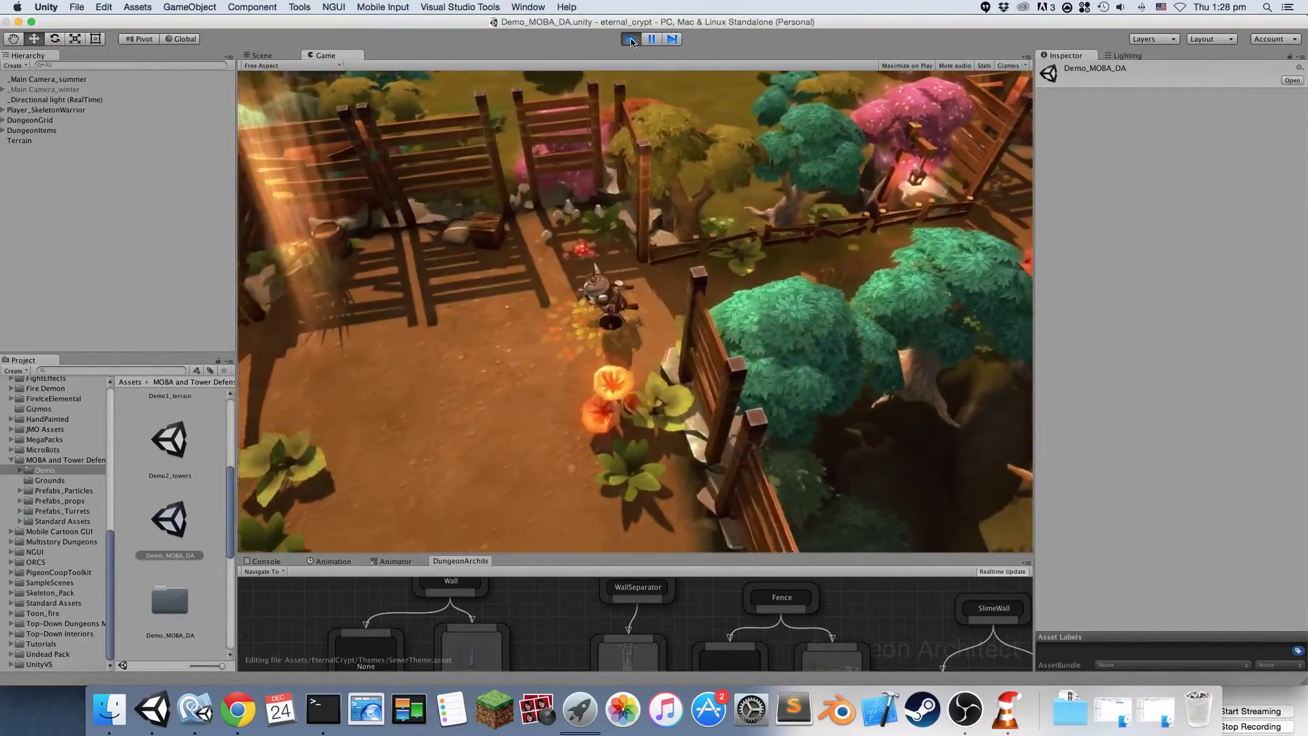
{"action": "left_click", "coordinate": [631, 39]}
Step: Collapse the DungeonGrid's Landscape Transformer Grid settings, expand its Grid Dungeon Config and survey the forest layout from above
{"action": "key", "text": "s"}
{"action": "right_click_drag", "start_coordinate": [572, 191], "coordinate": [658, 179]}
{"action": "left_click", "coordinate": [40, 121]}
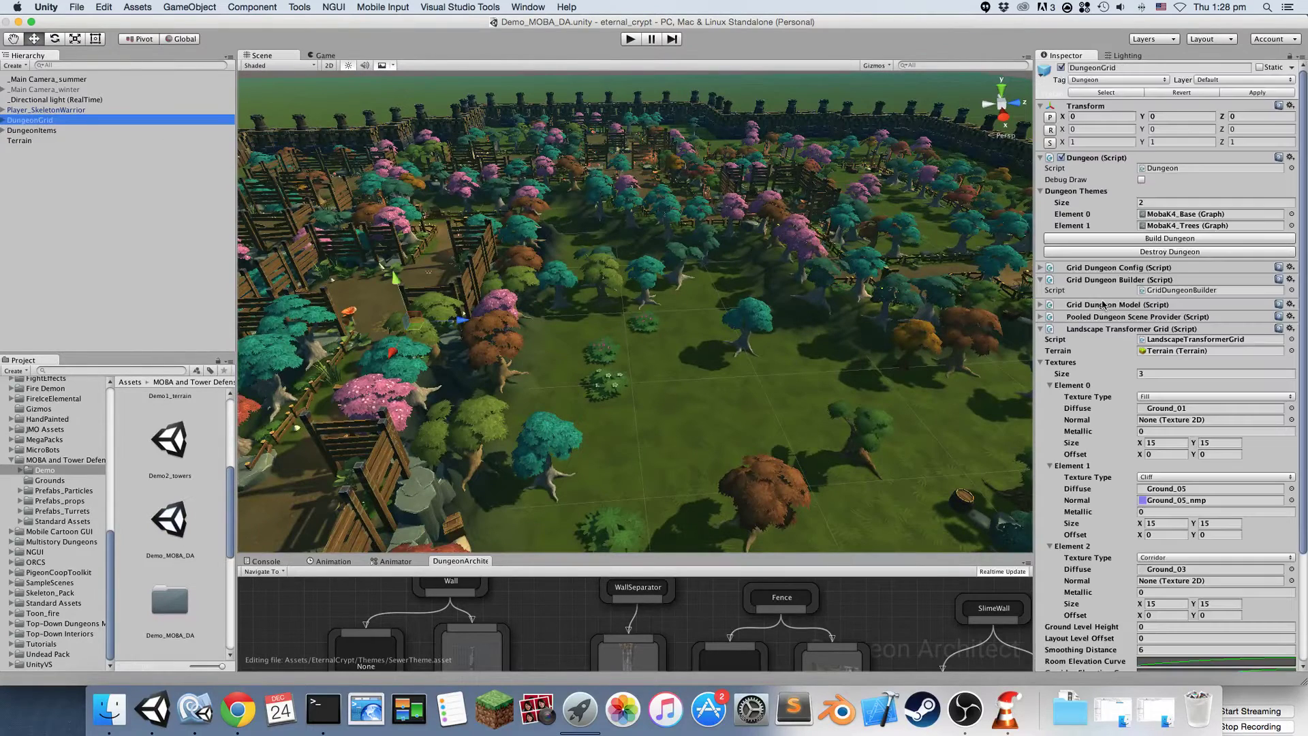
{"action": "left_click", "coordinate": [1110, 329]}
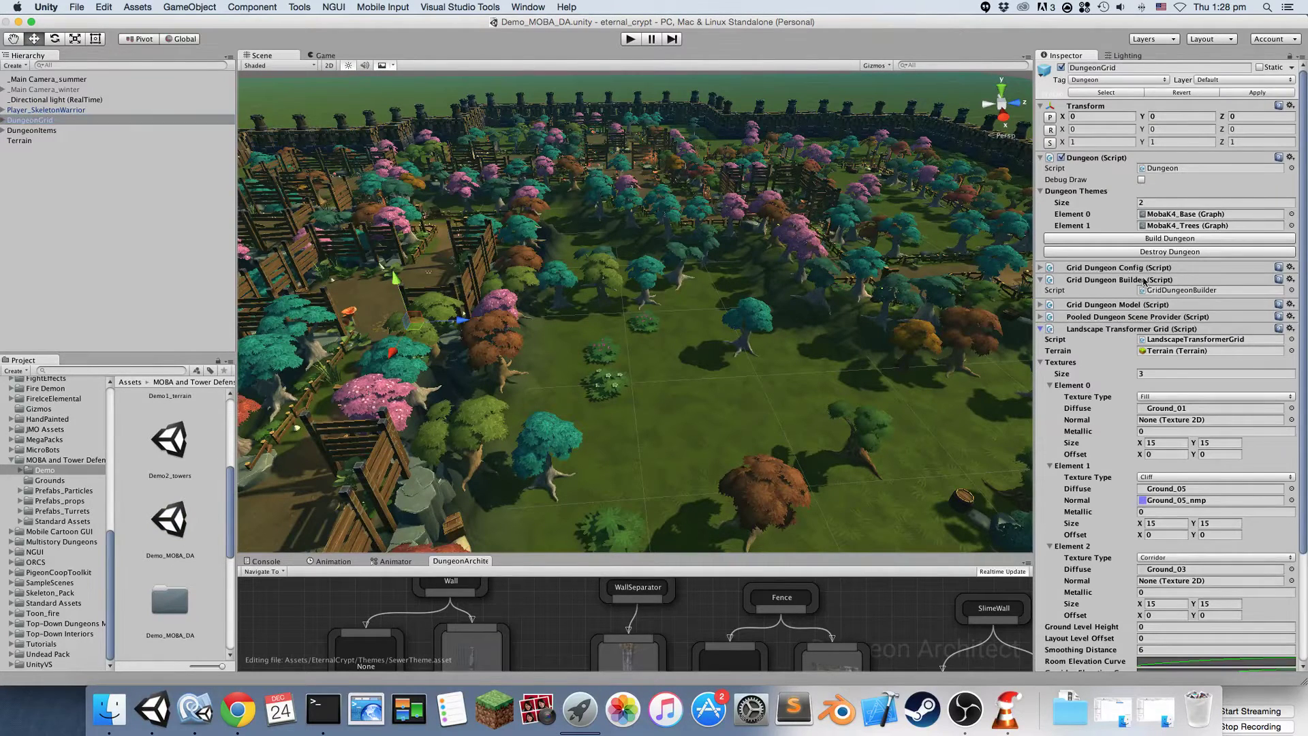
{"action": "left_click", "coordinate": [1124, 267]}
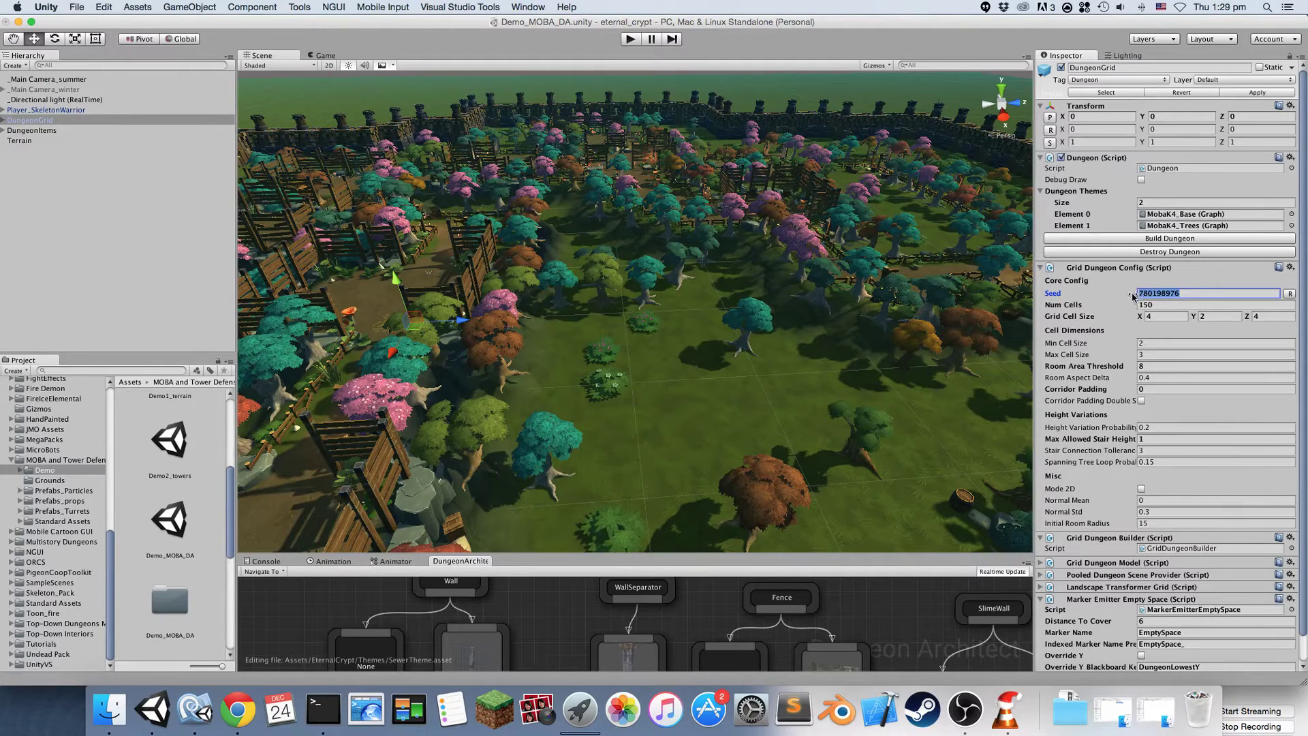
{"action": "left_click_drag", "start_coordinate": [678, 274], "coordinate": [838, 438], "text": "alt"}
{"action": "right_click_drag", "start_coordinate": [417, 201], "coordinate": [483, 192]}
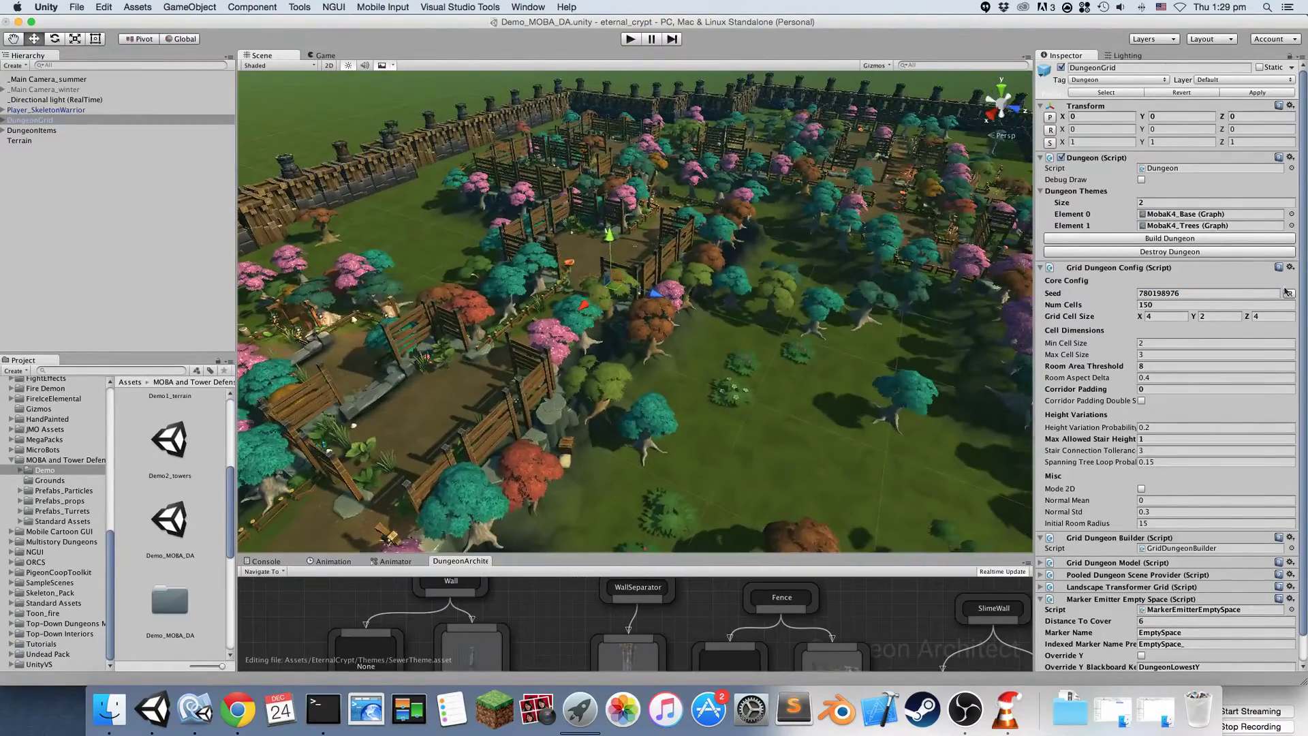
{"action": "right_click_drag", "start_coordinate": [791, 259], "coordinate": [931, 251]}
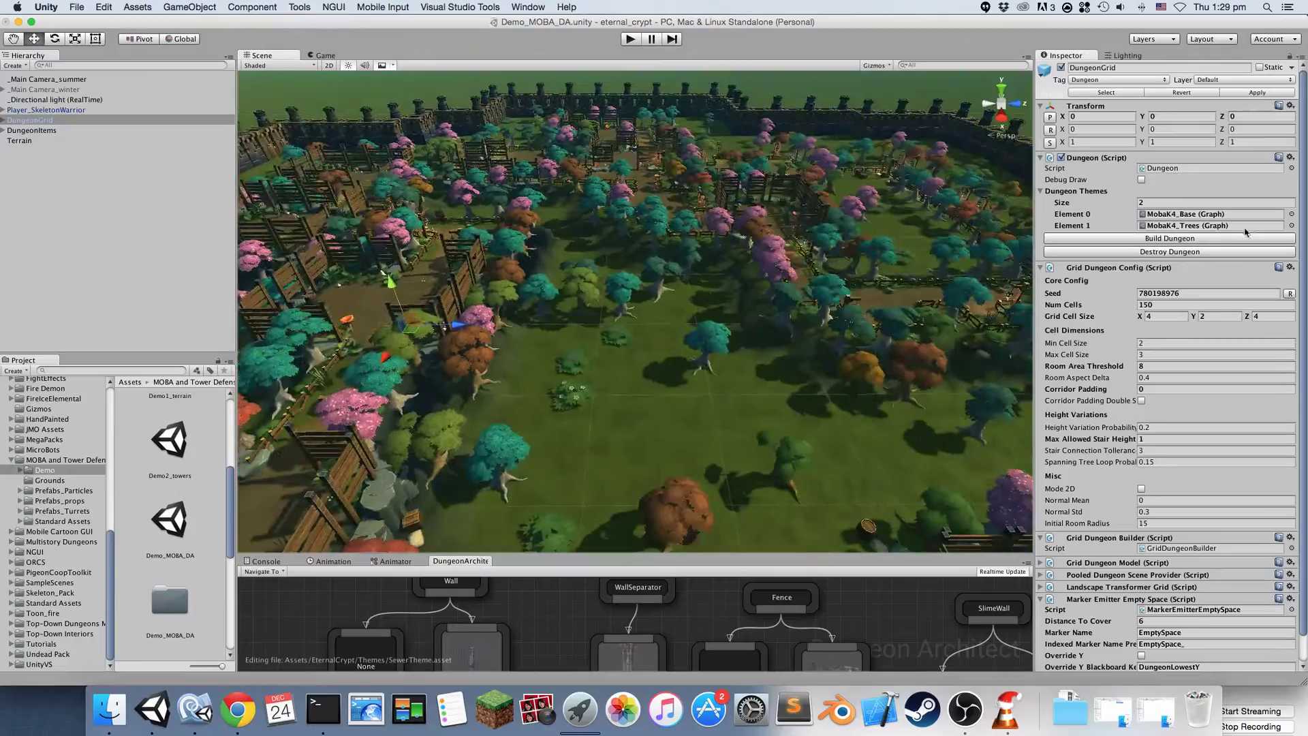
{"action": "left_click", "coordinate": [1187, 240]}
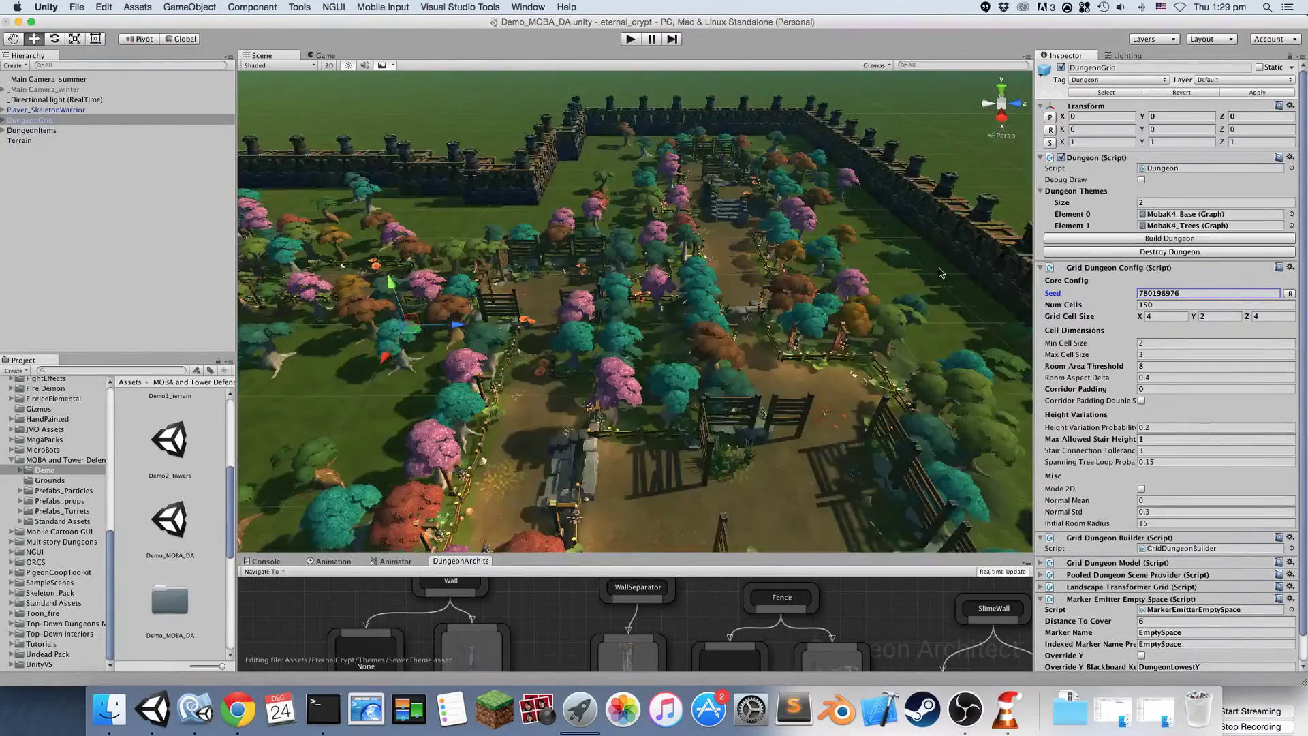
{"action": "left_click_drag", "start_coordinate": [809, 270], "coordinate": [1001, 207], "text": "alt"}
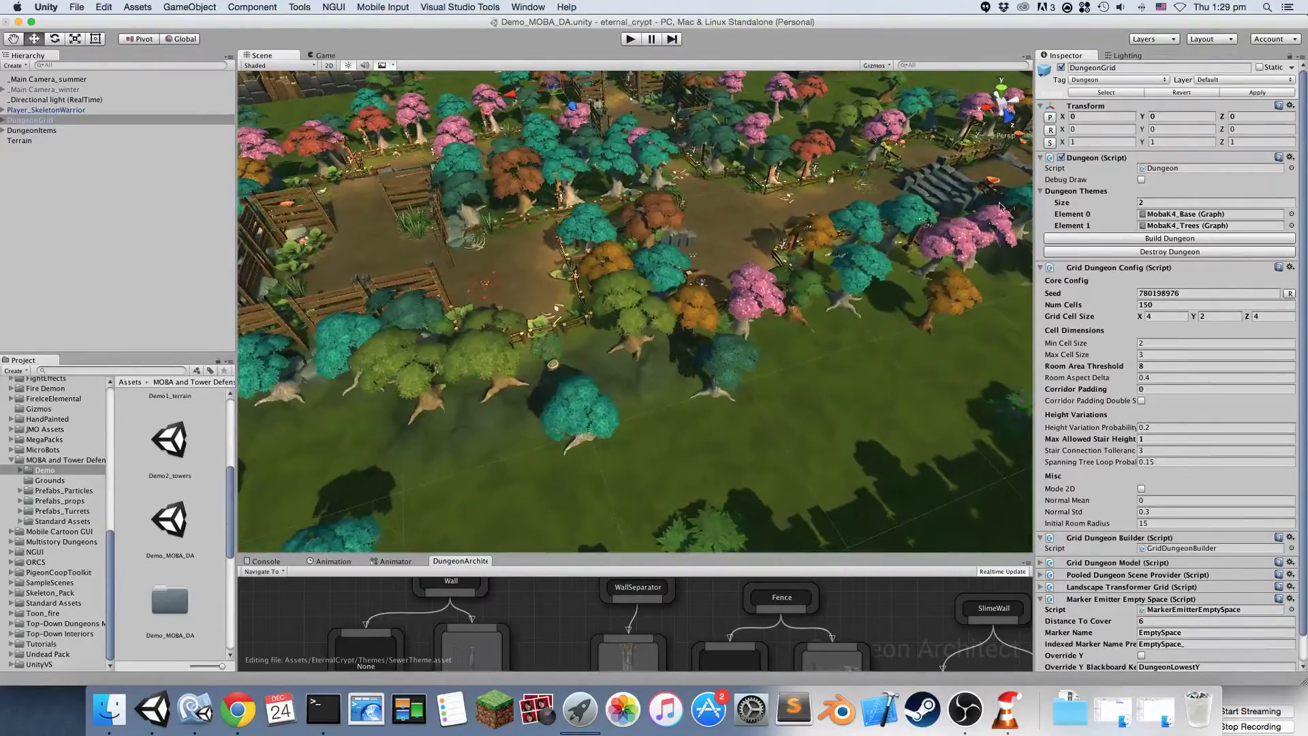
{"action": "left_click", "coordinate": [1205, 240]}
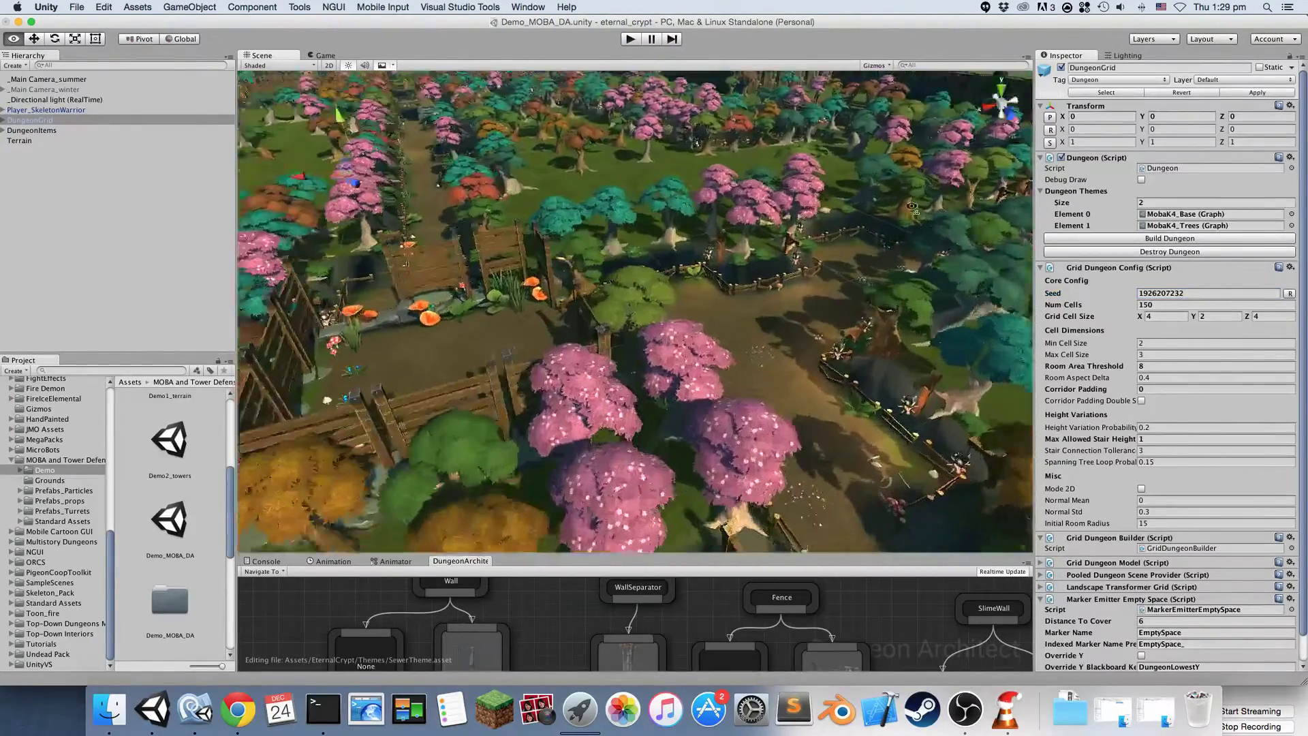
{"action": "left_click_drag", "start_coordinate": [912, 206], "coordinate": [725, 211], "text": "alt"}
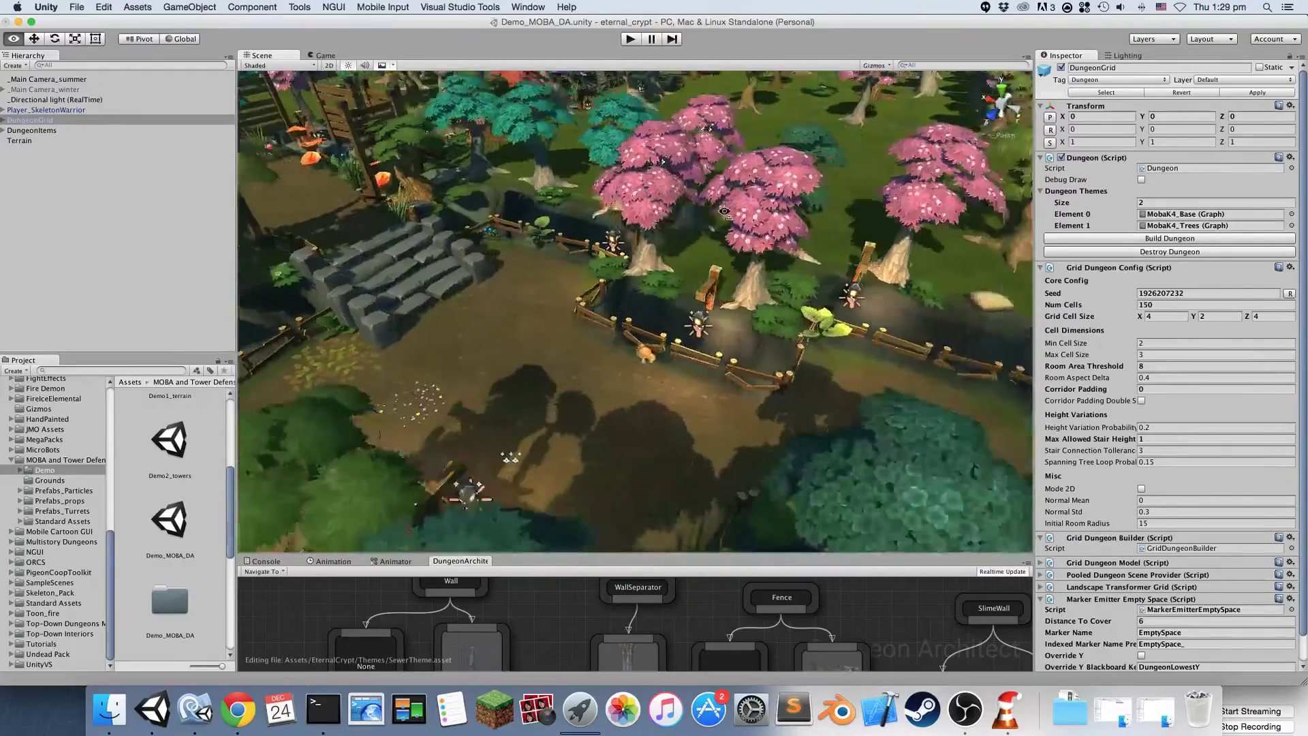
{"action": "right_click_drag", "start_coordinate": [724, 211], "coordinate": [1230, 264]}
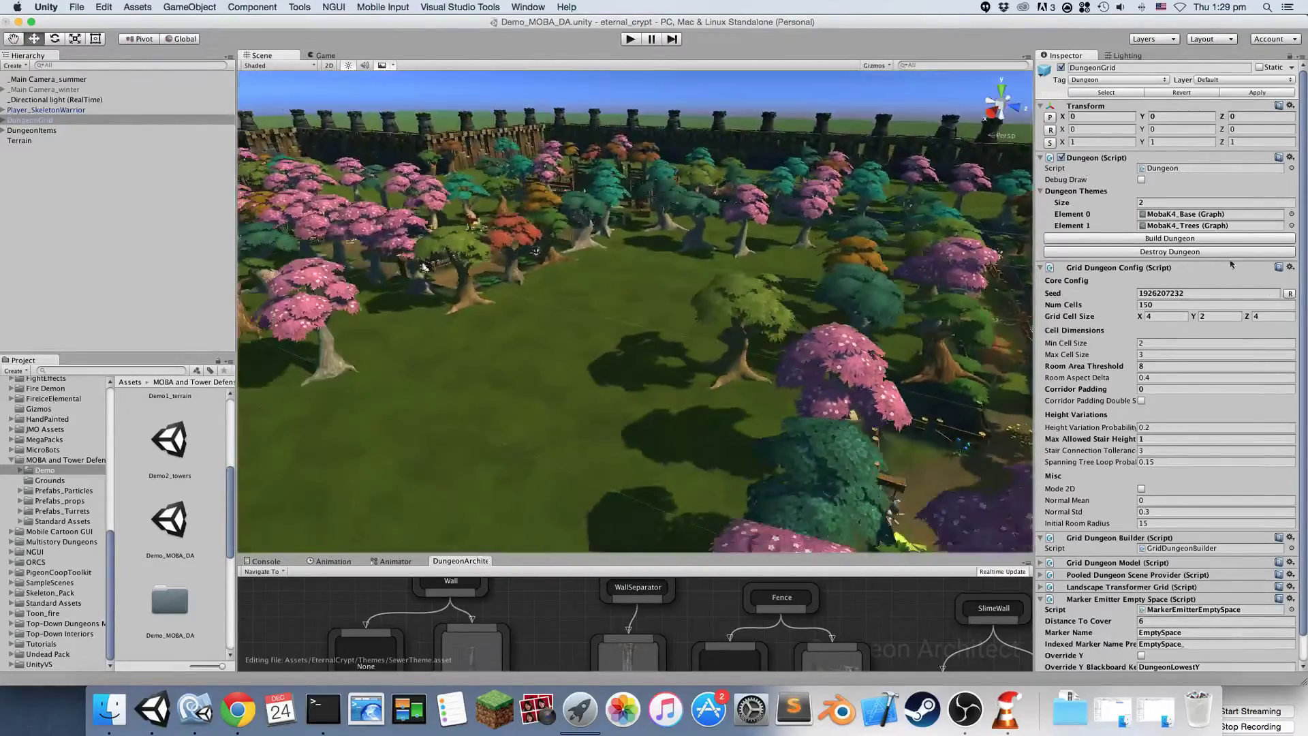
Step: Set the dungeon seed to 0, rebuild the forest and survey its dirt paths and fenced rooms
{"action": "left_click", "coordinate": [1193, 239]}
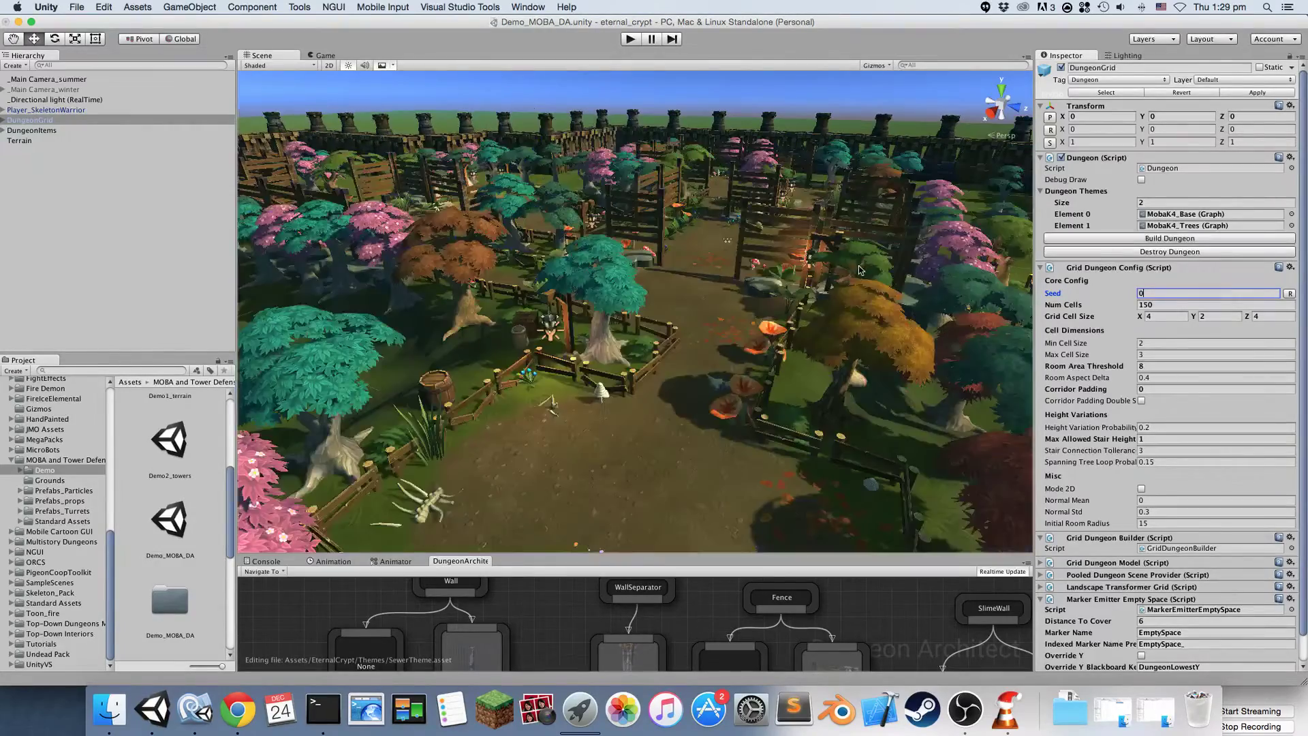
{"action": "right_click_drag", "start_coordinate": [840, 279], "coordinate": [1012, 306]}
Step: Expand the Landscape Transformer Grid settings, review its texture layers and locate the corridor layer's Ground_03 diffuse texture in the project
{"action": "scroll", "coordinate": [1107, 370], "scroll_direction": "down", "scroll_amount": 2}
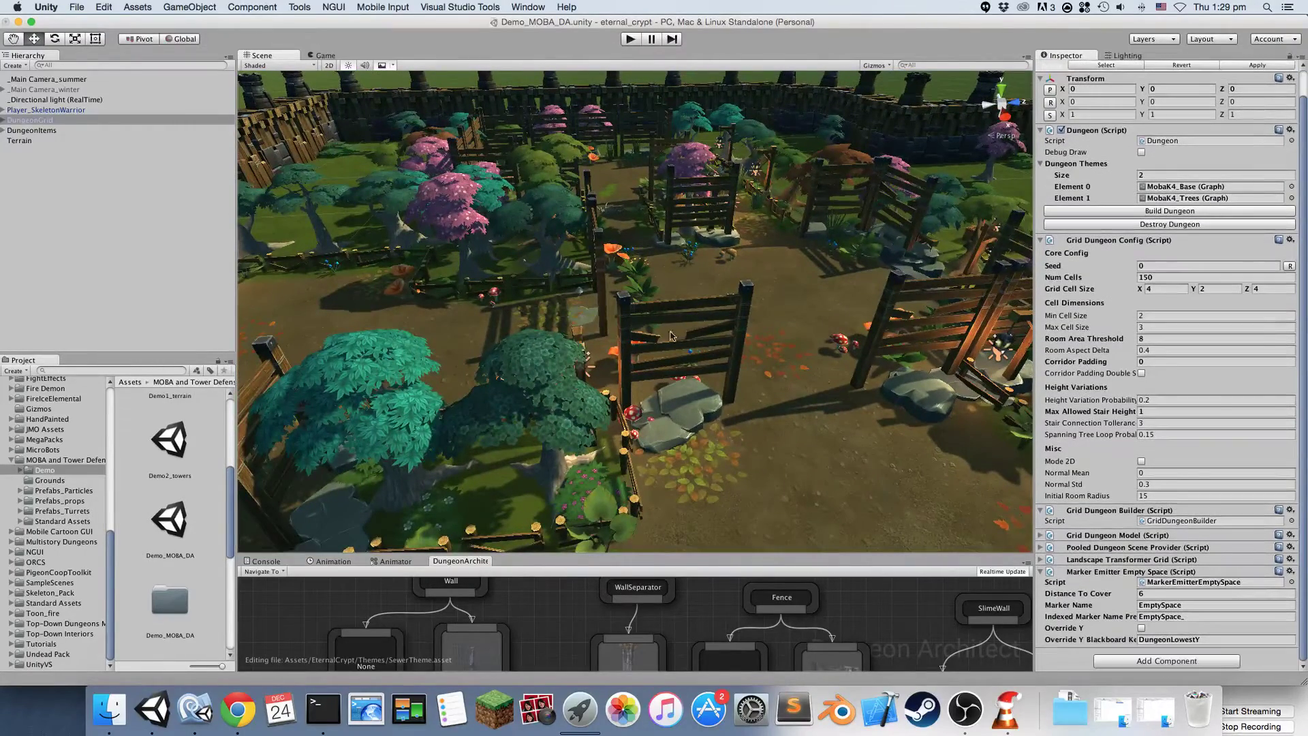
{"action": "left_click", "coordinate": [1121, 560]}
{"action": "scroll", "coordinate": [1149, 567], "scroll_direction": "down", "scroll_amount": 20}
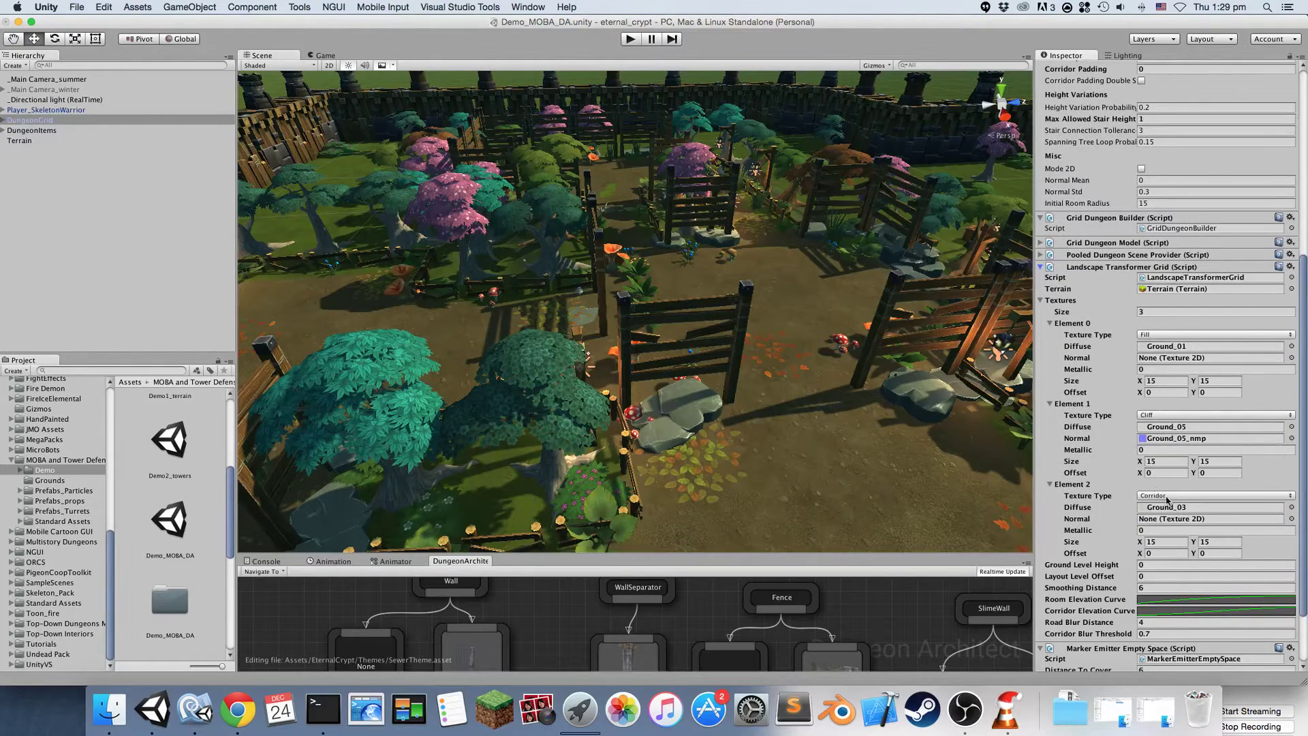
{"action": "scroll", "coordinate": [1168, 499], "scroll_direction": "down", "scroll_amount": 5}
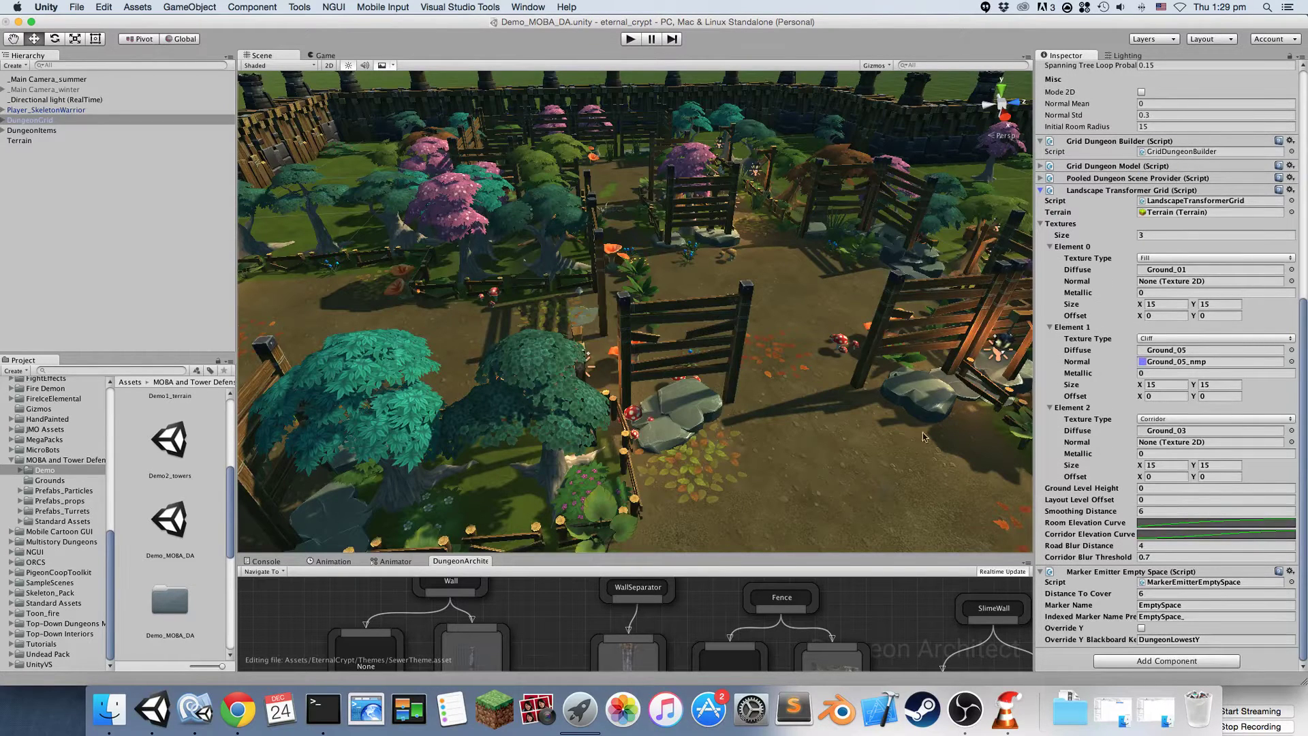
{"action": "left_click", "coordinate": [1189, 431]}
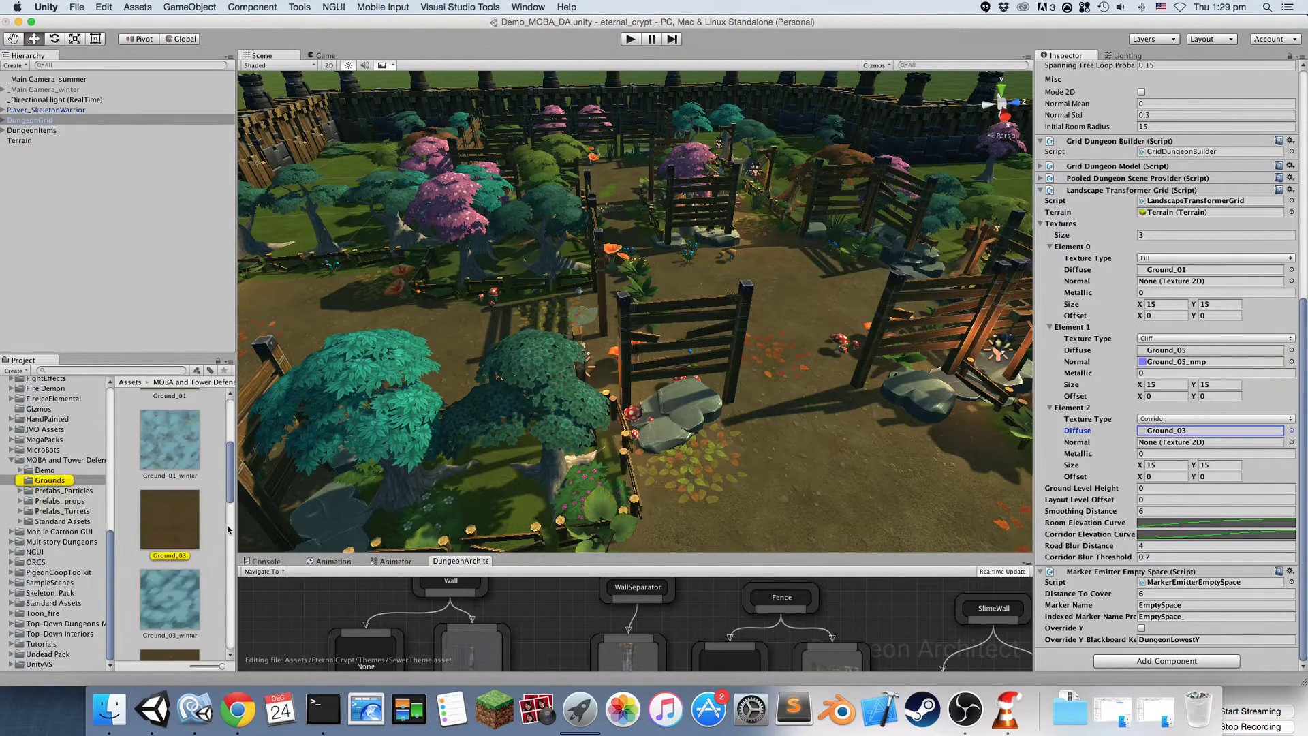
Step: Examine the corridor ground texture along the paths and the terrain slope beside the fenced path
{"action": "right_click_drag", "start_coordinate": [661, 346], "coordinate": [512, 382]}
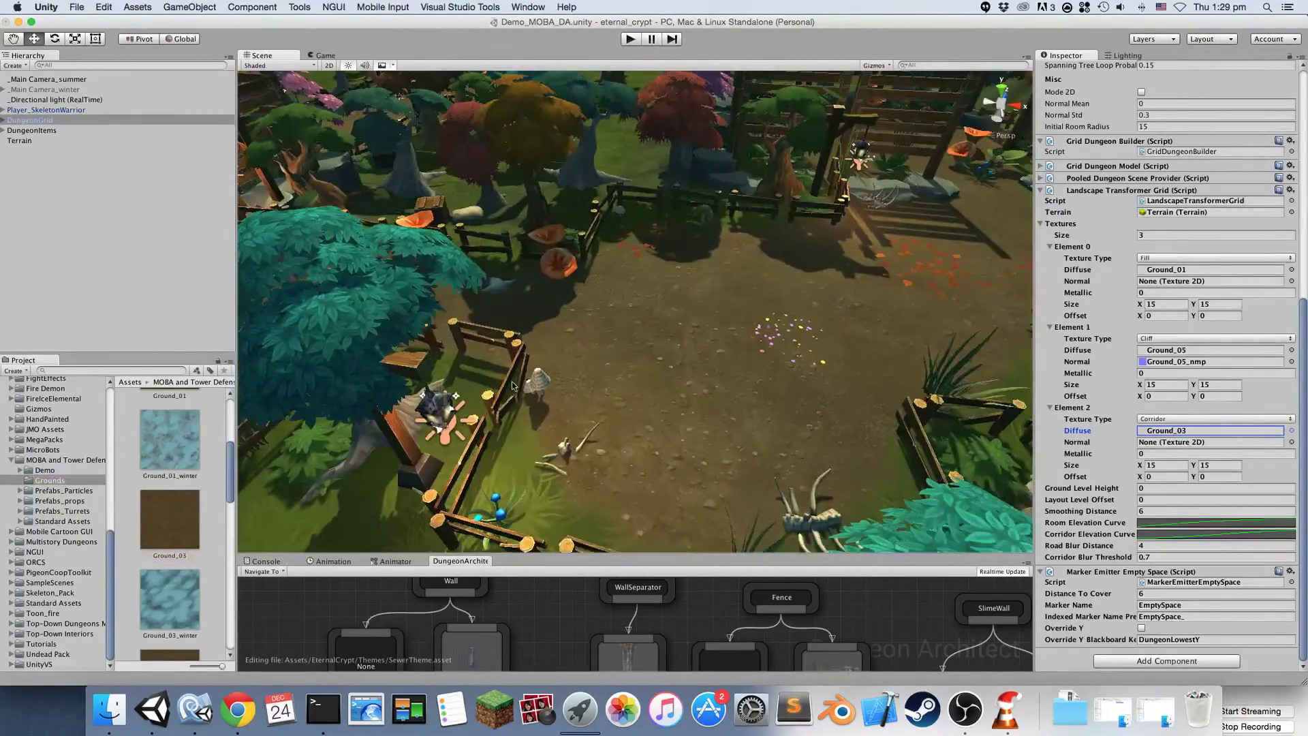
{"action": "key", "text": "s"}
{"action": "right_click_drag", "start_coordinate": [755, 329], "coordinate": [1037, 463]}
{"action": "key", "text": "w"}
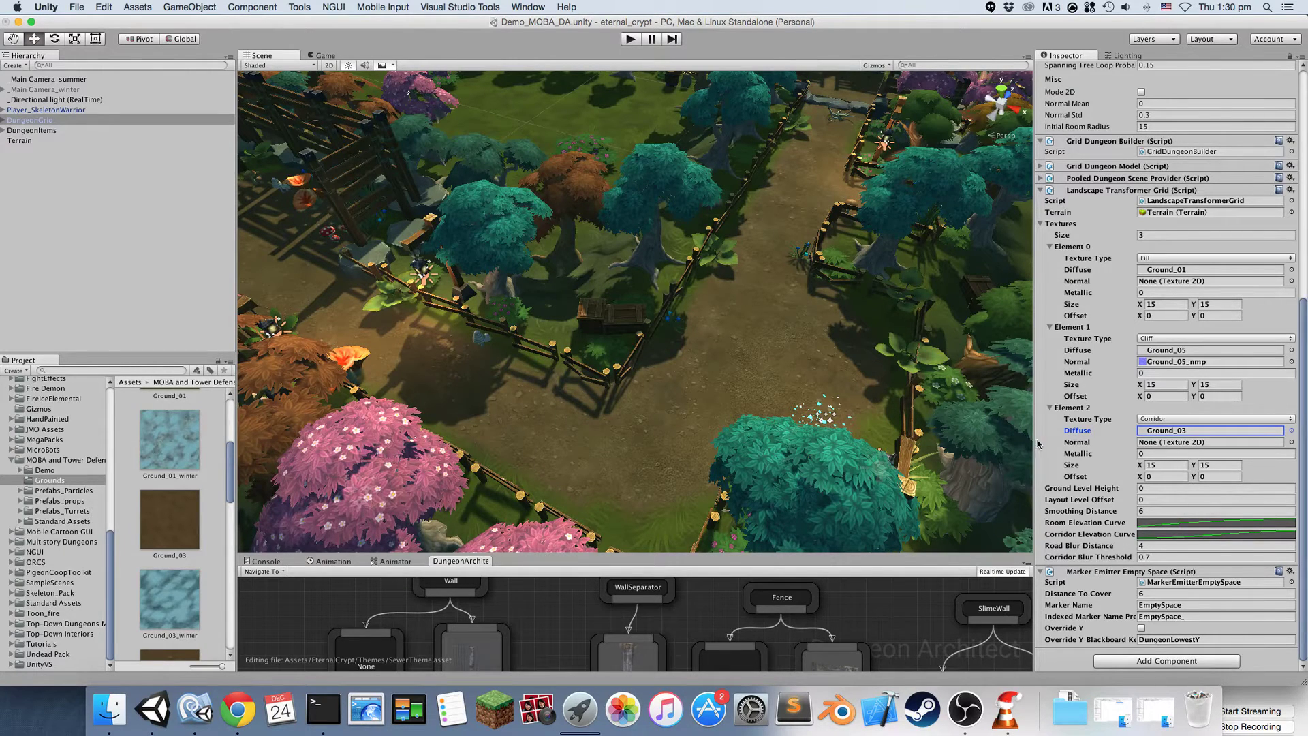
{"action": "right_click_drag", "start_coordinate": [682, 327], "coordinate": [694, 406]}
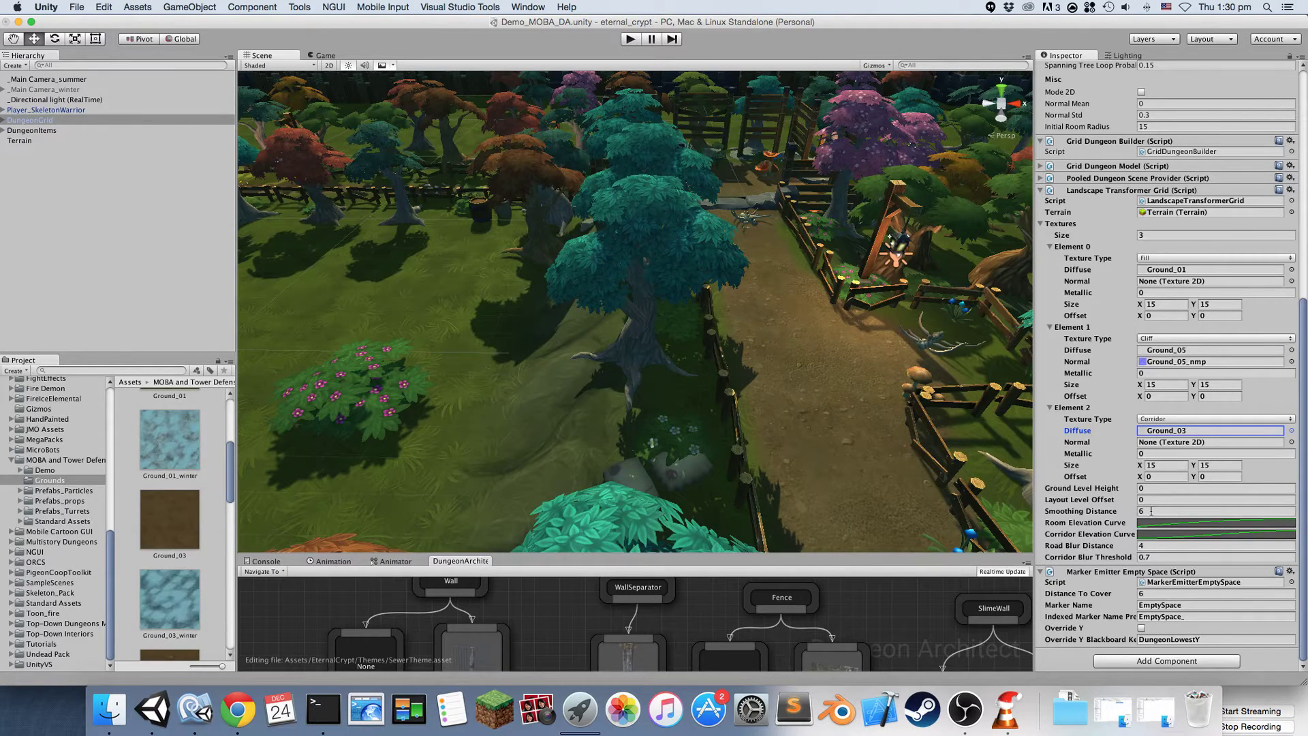
Step: Rebuild the dungeon with a different landscape Smoothing Distance and examine the terrain slope beside the fenced path
{"action": "scroll", "coordinate": [1171, 193], "scroll_direction": "up", "scroll_amount": 10}
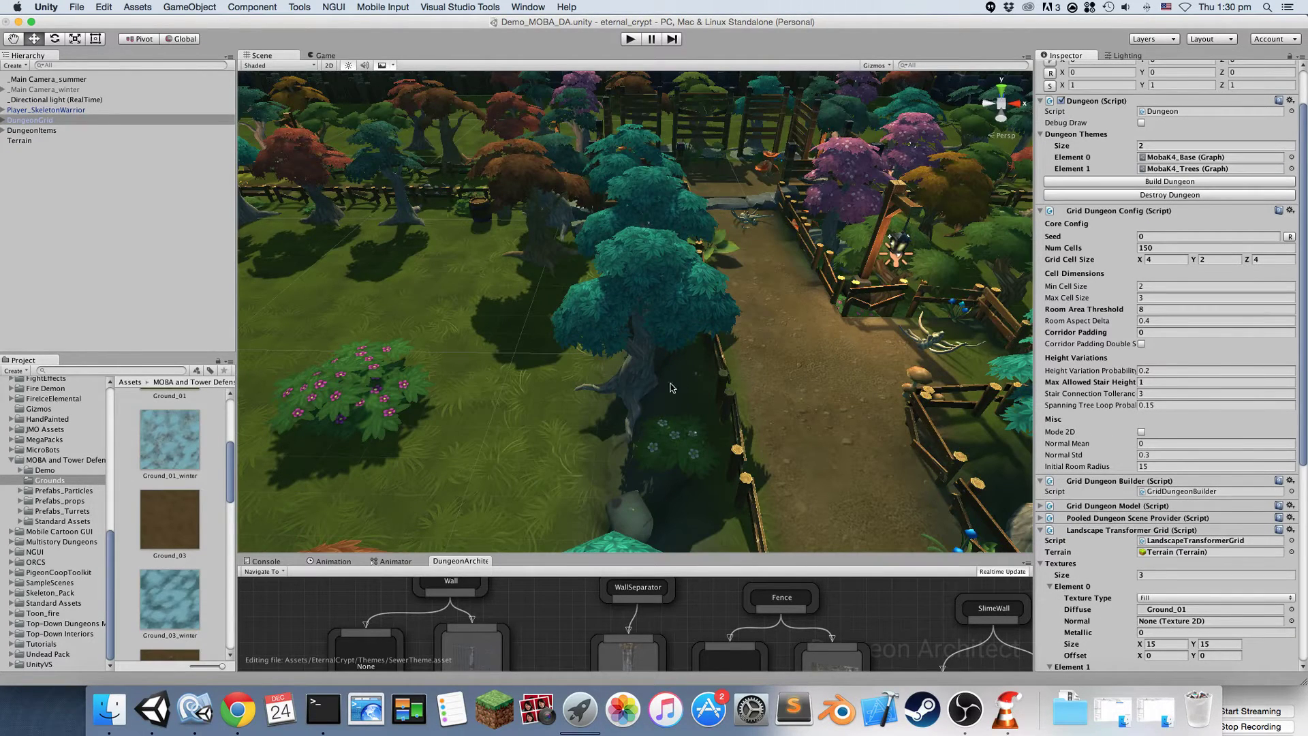
{"action": "key", "text": "s"}
{"action": "right_click_drag", "start_coordinate": [702, 387], "coordinate": [908, 370]}
{"action": "left_click_drag", "start_coordinate": [907, 372], "coordinate": [694, 316], "text": "alt"}
{"action": "key", "text": "a"}
{"action": "right_click_drag", "start_coordinate": [694, 316], "coordinate": [726, 394]}
{"action": "key", "text": "w"}
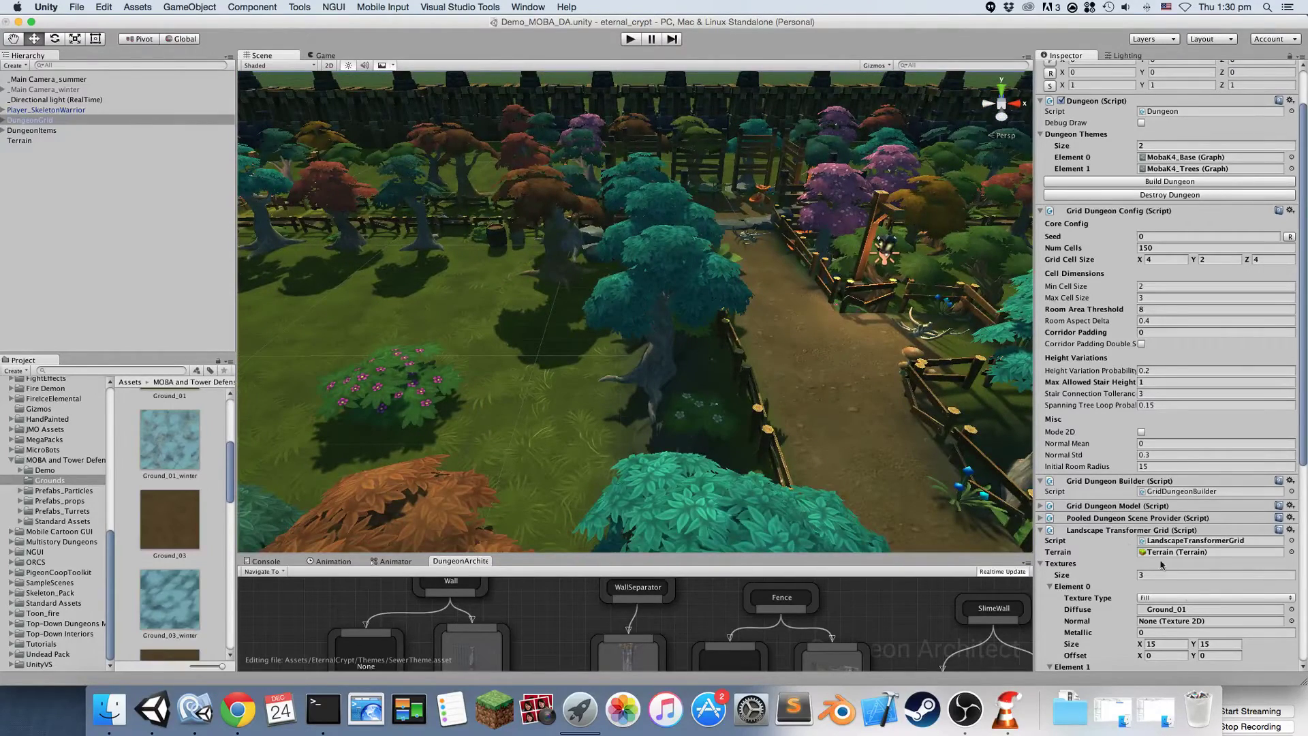
Step: Set the landscape transformer's Smoothing Distance to 6, rebuild the dungeon and inspect the terrain slope beside the path
{"action": "scroll", "coordinate": [1162, 565], "scroll_direction": "down", "scroll_amount": 10}
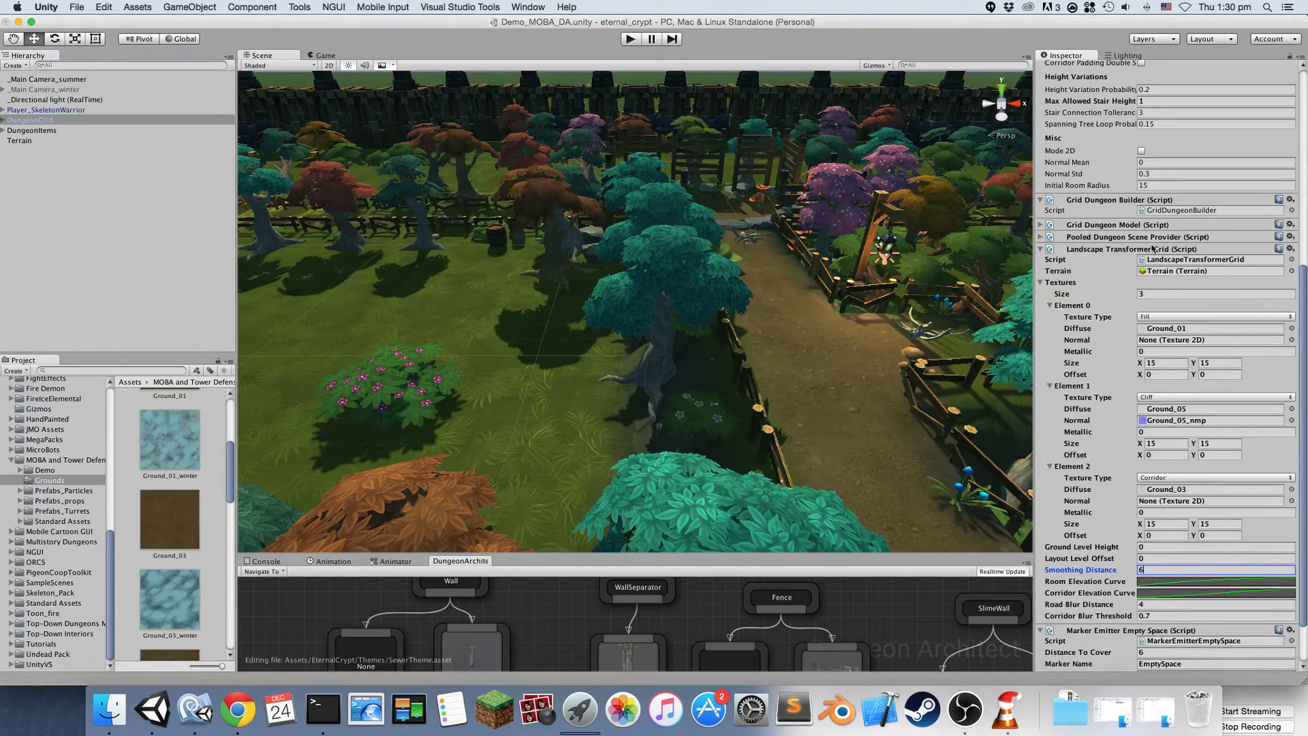
{"action": "scroll", "coordinate": [1174, 290], "scroll_direction": "up", "scroll_amount": 12}
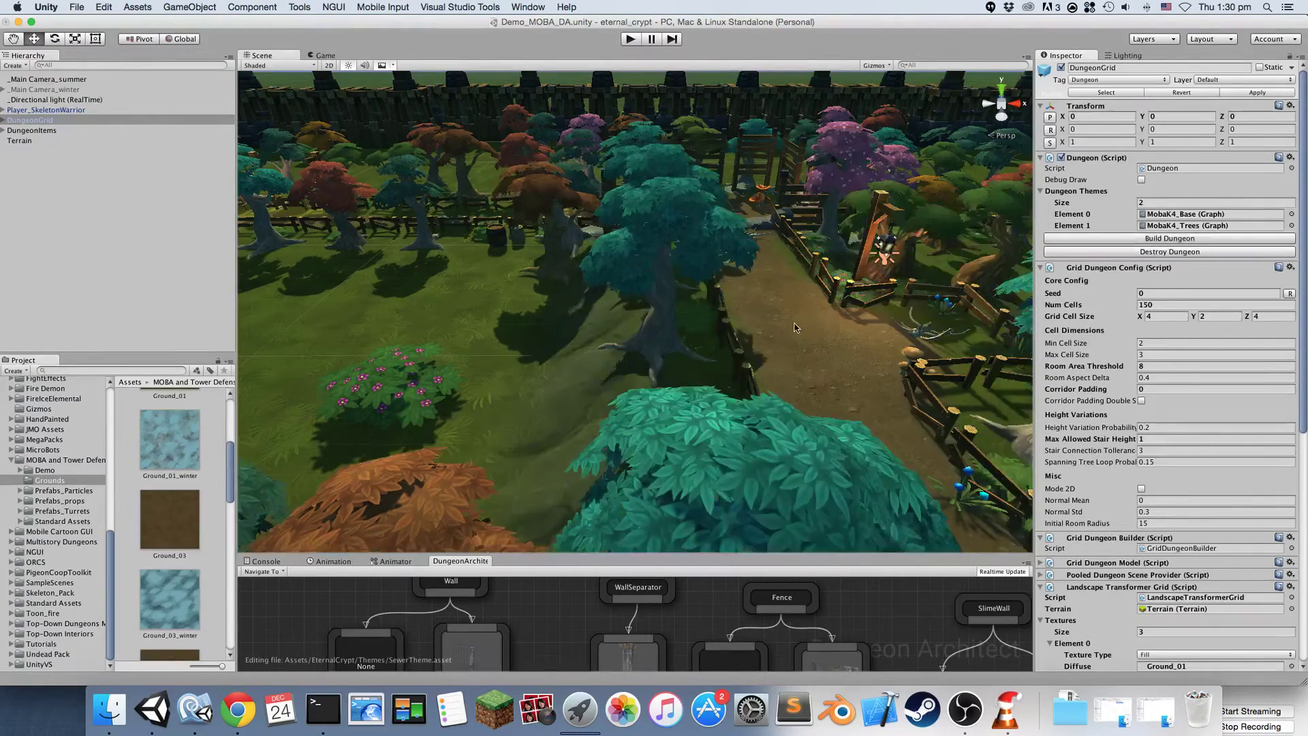
{"action": "key", "text": "s"}
{"action": "right_click_drag", "start_coordinate": [808, 327], "coordinate": [356, 240]}
Step: Play-test the rebuilt forest in the Game view, walking the character through the fenced rooms and paths
{"action": "left_click", "coordinate": [323, 55]}
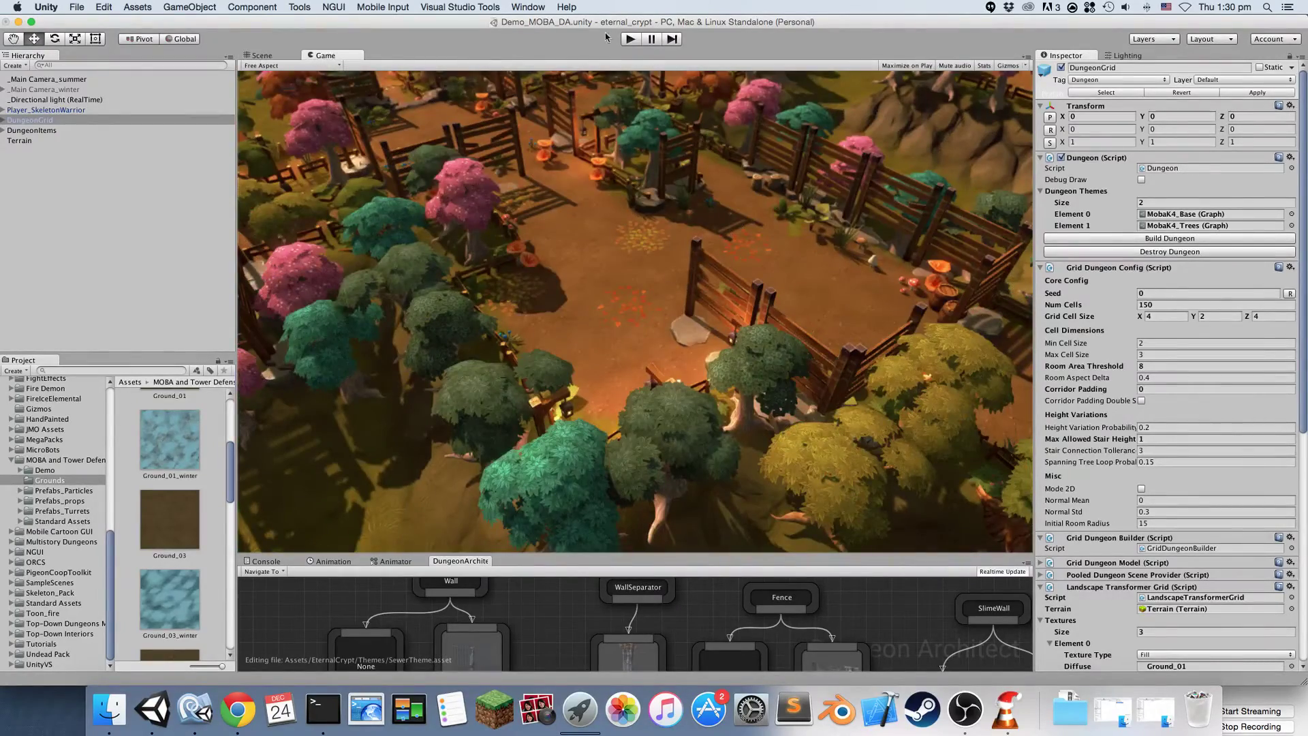
{"action": "left_click", "coordinate": [631, 39]}
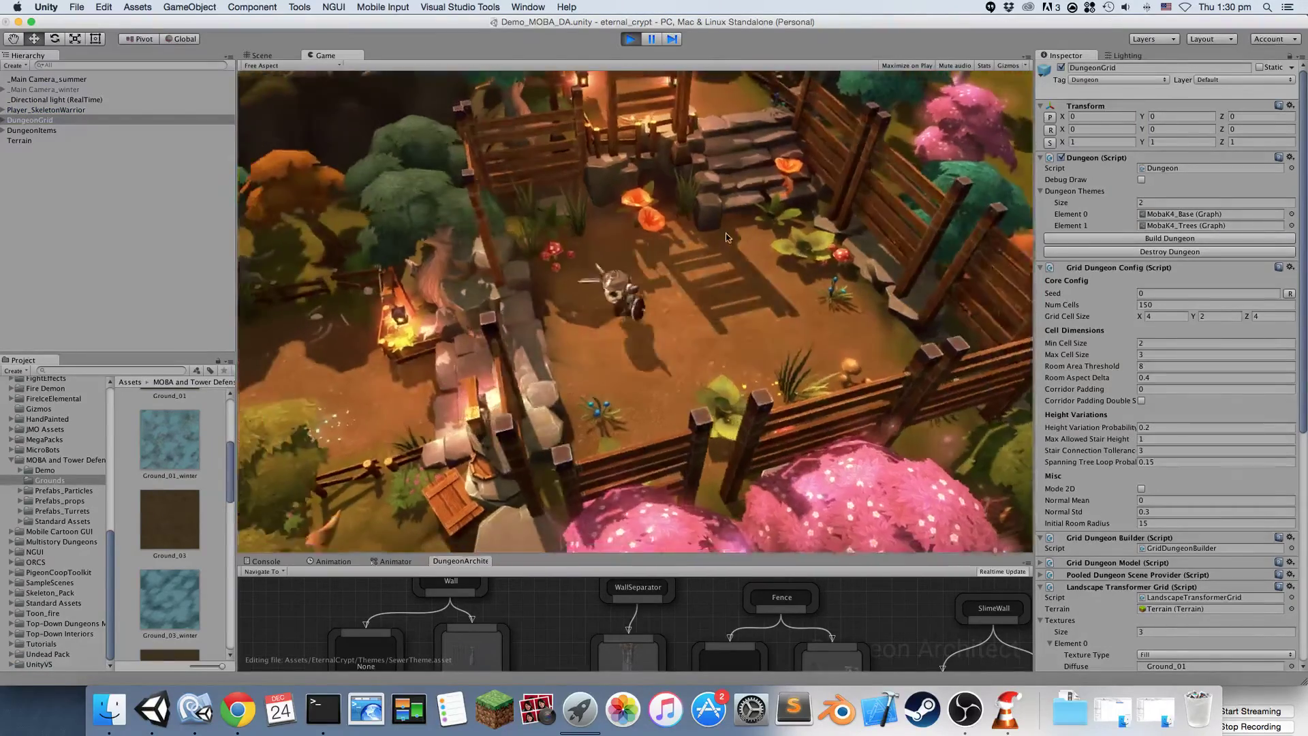
{"action": "key", "text": "a"}
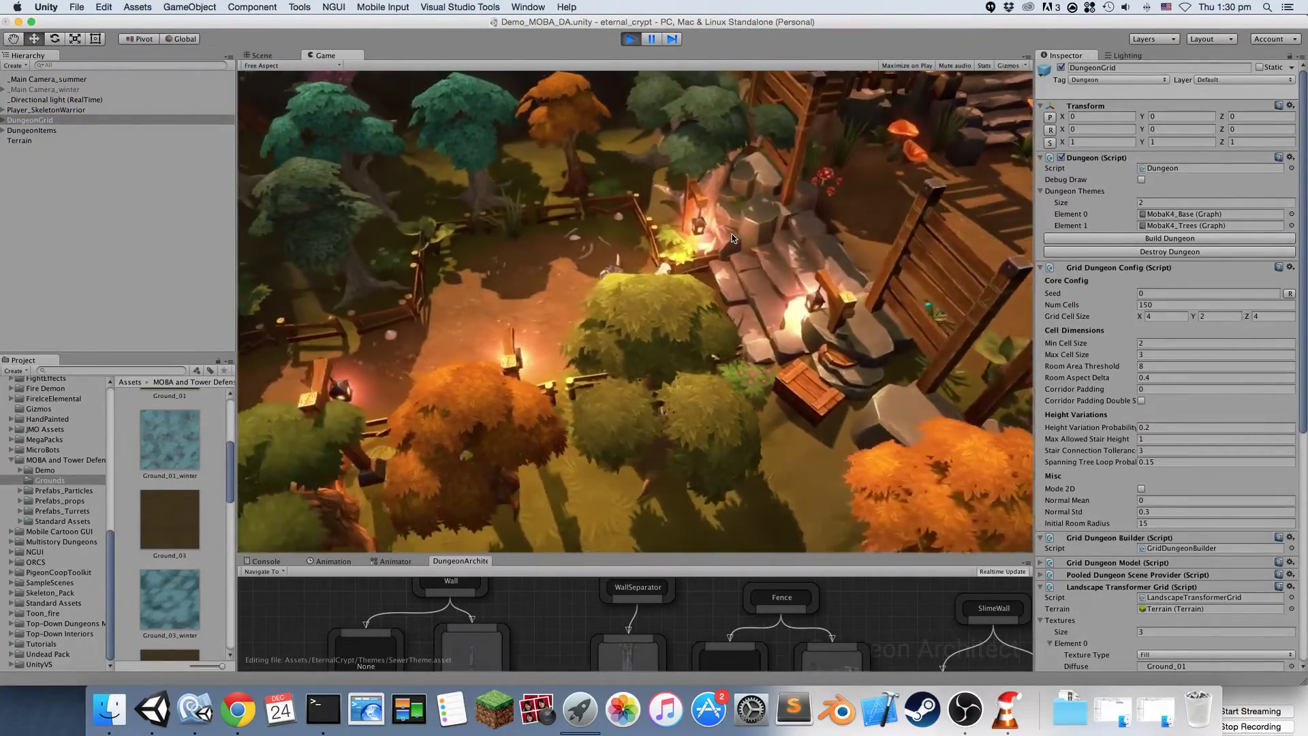